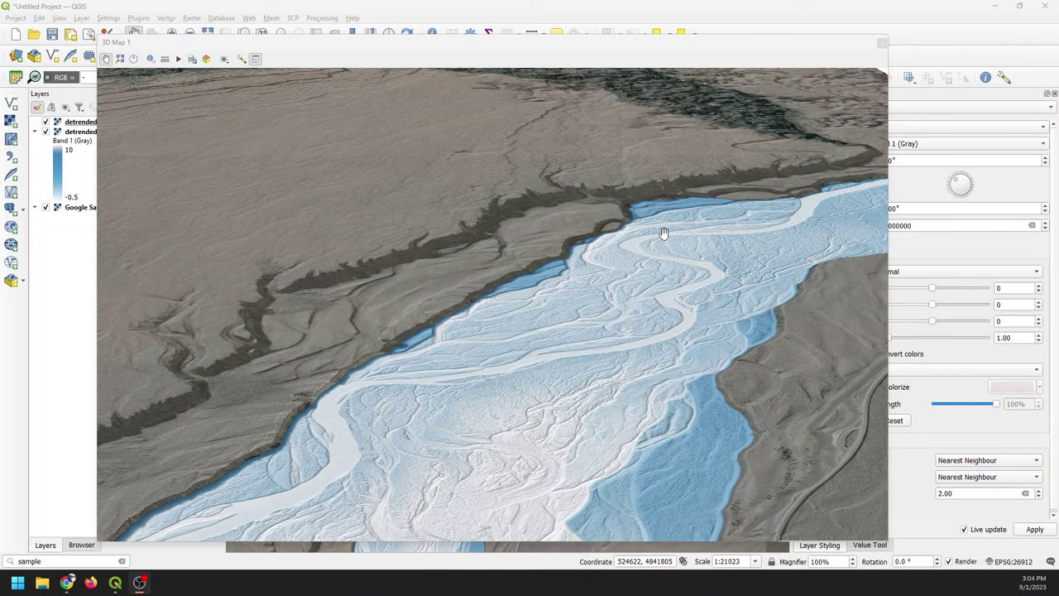
- Examine the river valley and its channels along their length in the 3D map view
{"action": "left_click_drag", "start_coordinate": [664, 232], "coordinate": [408, 339]}
{"action": "left_click_drag", "start_coordinate": [764, 295], "coordinate": [579, 343]}
{"action": "left_click_drag", "start_coordinate": [739, 266], "coordinate": [402, 367]}
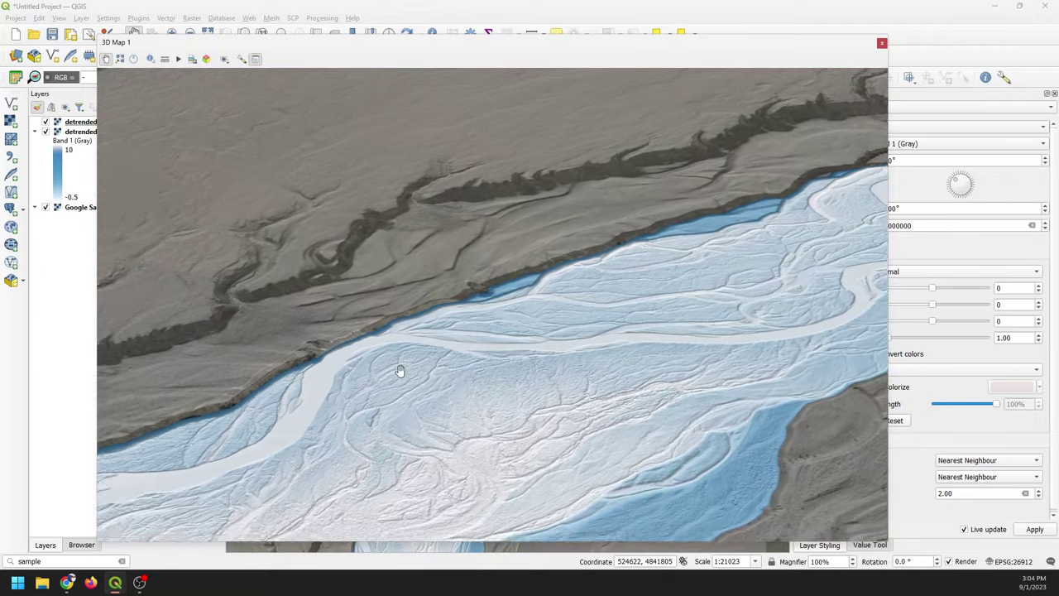
{"action": "left_click_drag", "start_coordinate": [668, 289], "coordinate": [503, 350]}
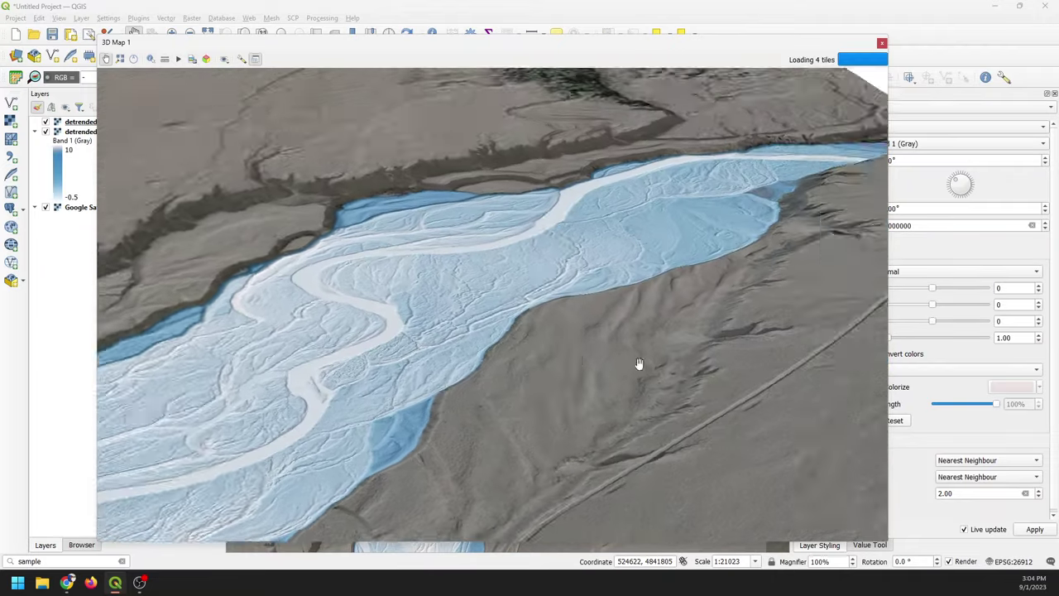
{"action": "left_click_drag", "start_coordinate": [638, 364], "coordinate": [749, 293]}
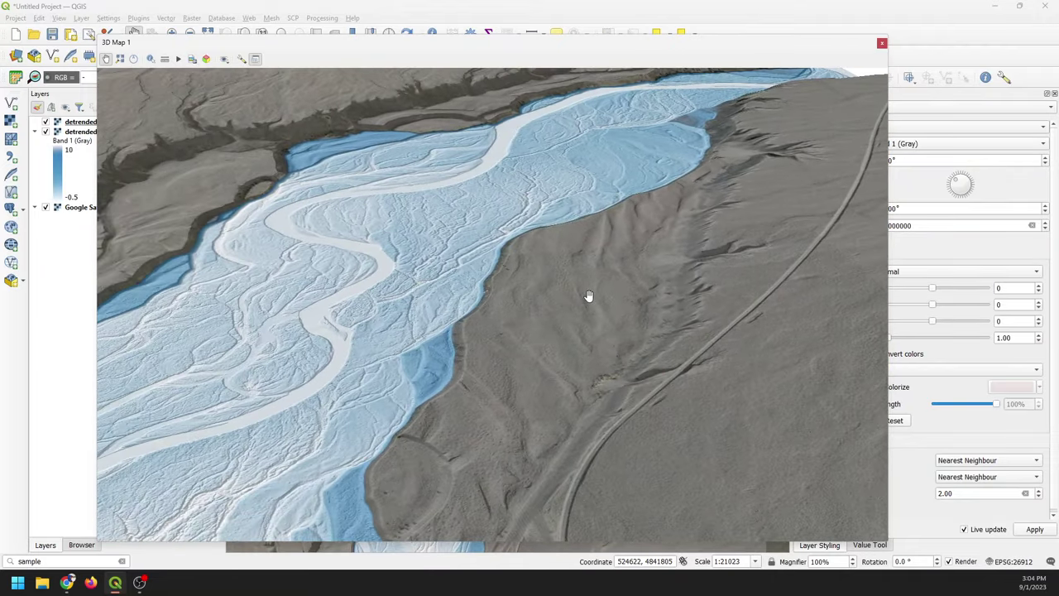
- Close the 3D map view and start a new empty project, discarding the current project without saving
{"action": "left_click", "coordinate": [881, 43]}
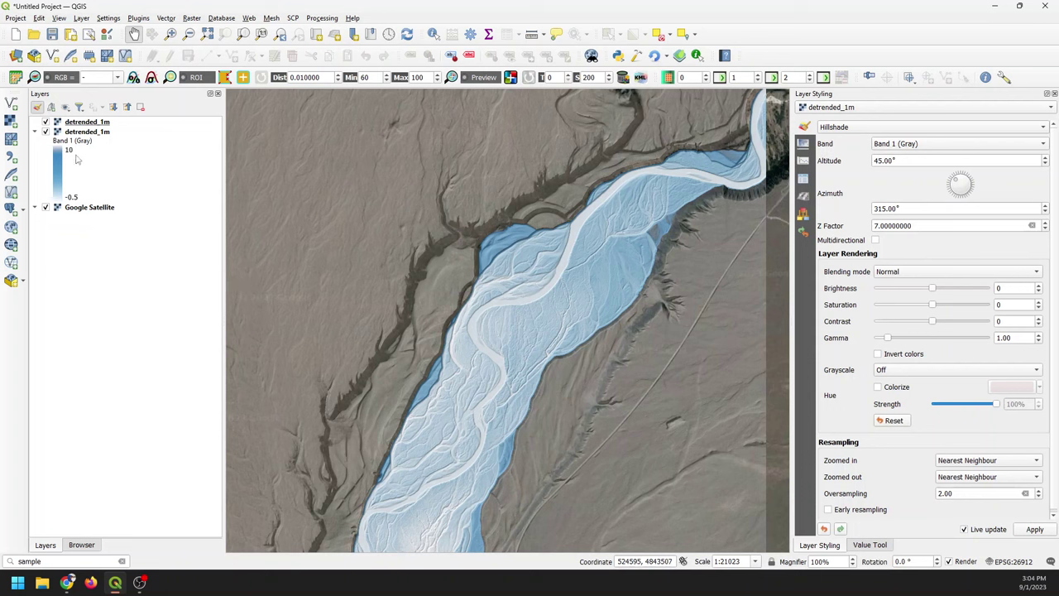
{"action": "left_click", "coordinate": [14, 35]}
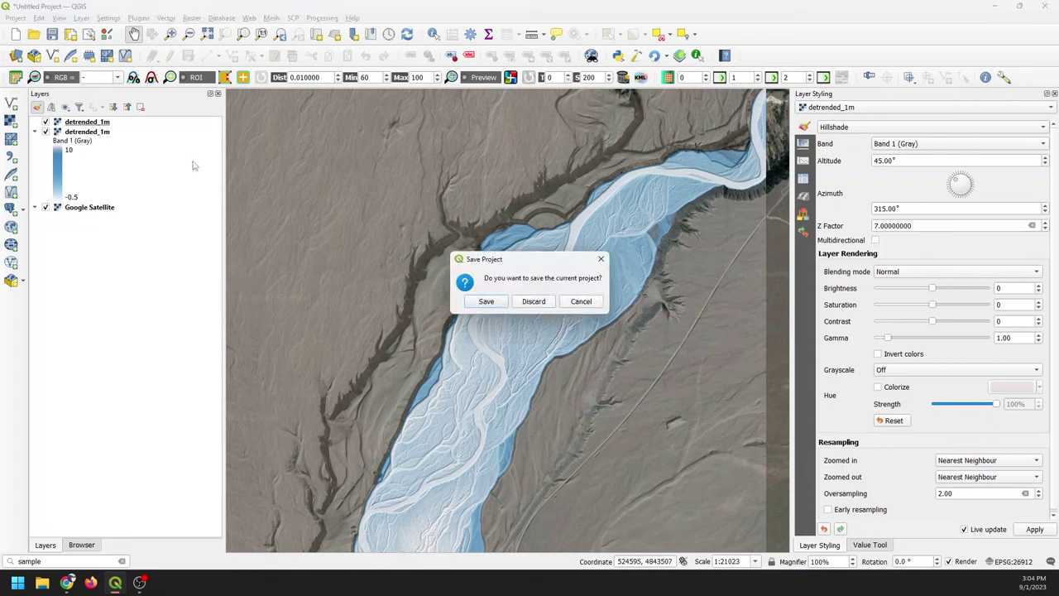
{"action": "left_click", "coordinate": [534, 301]}
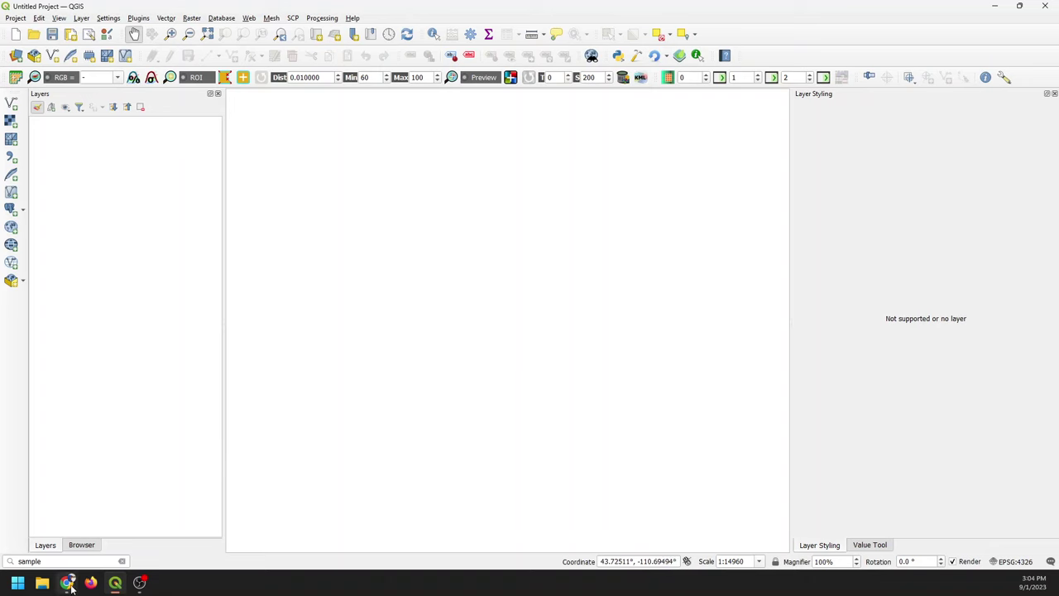
- Switch to the USGS 3DEP LidarExplorer in Chrome and show where lidar is available around Grand Teton National Park in Wyoming
{"action": "mouse_move", "coordinate": [71, 586]}
{"action": "left_click", "coordinate": [168, 537]}
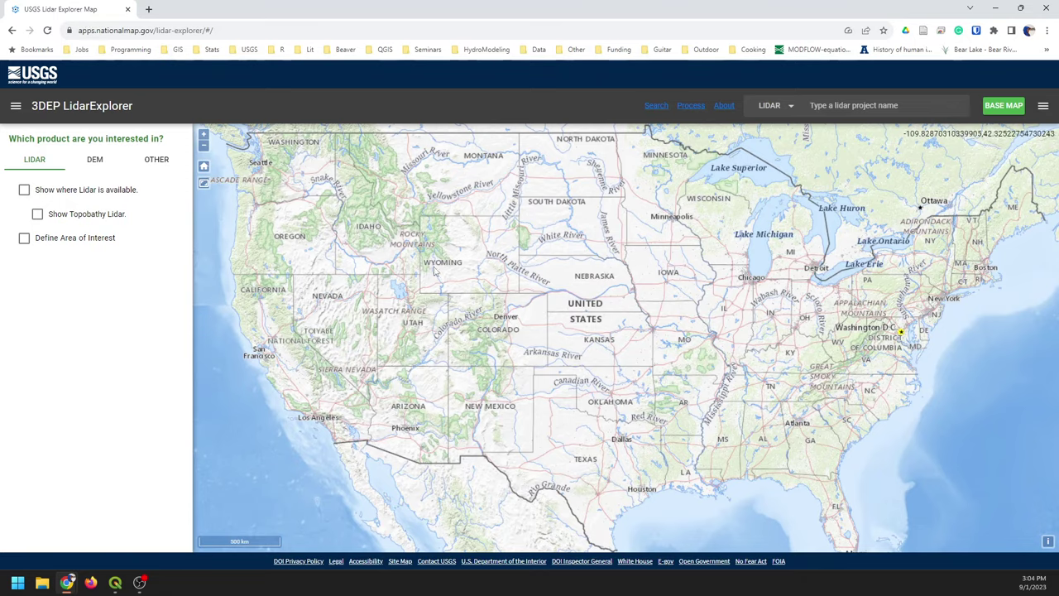
{"action": "scroll", "coordinate": [440, 205], "scroll_direction": "up", "scroll_amount": 3}
{"action": "scroll", "coordinate": [441, 205], "scroll_direction": "up", "scroll_amount": 4}
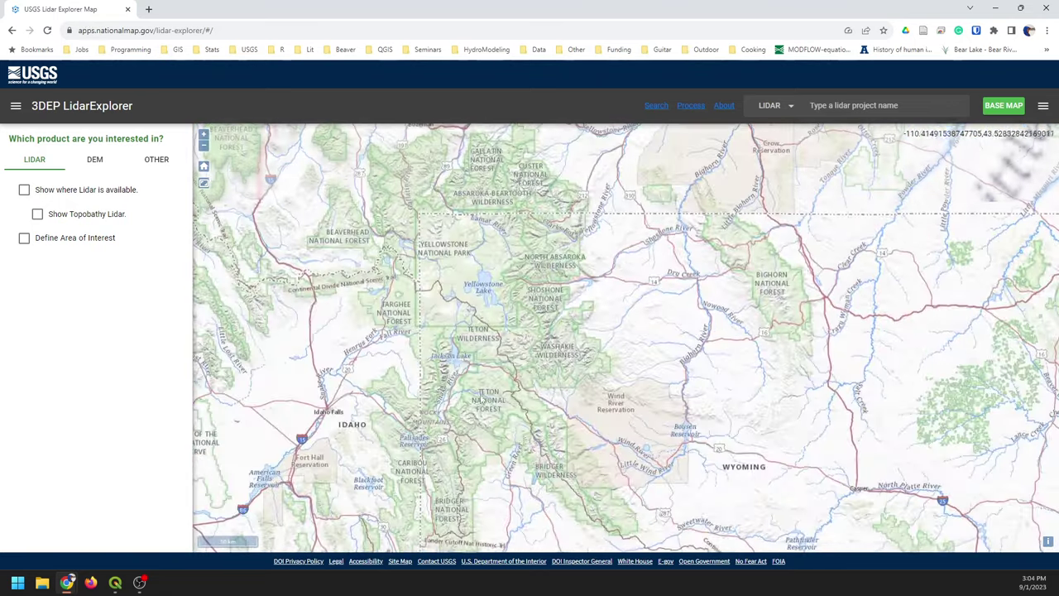
{"action": "scroll", "coordinate": [477, 342], "scroll_direction": "up", "scroll_amount": 4}
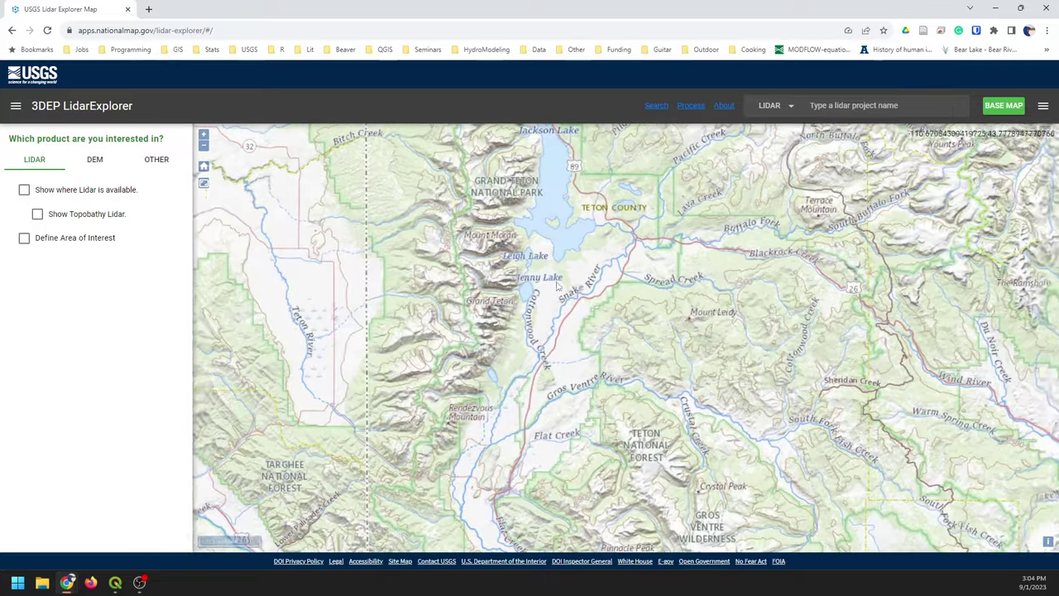
{"action": "left_click_drag", "start_coordinate": [439, 359], "coordinate": [519, 347]}
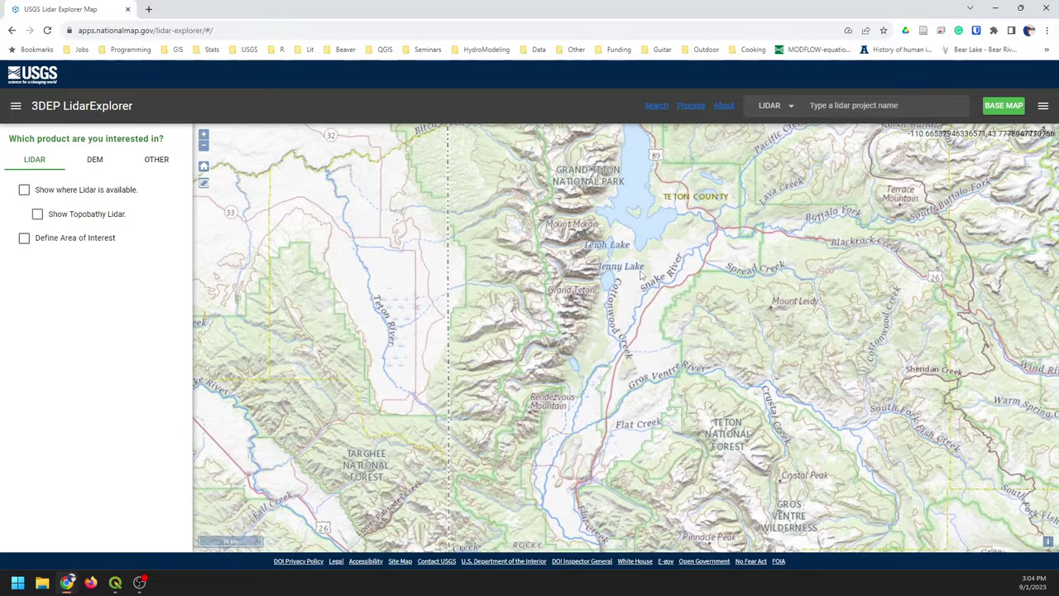
{"action": "left_click", "coordinate": [25, 191]}
{"action": "scroll", "coordinate": [662, 388], "scroll_direction": "down", "scroll_amount": 3}
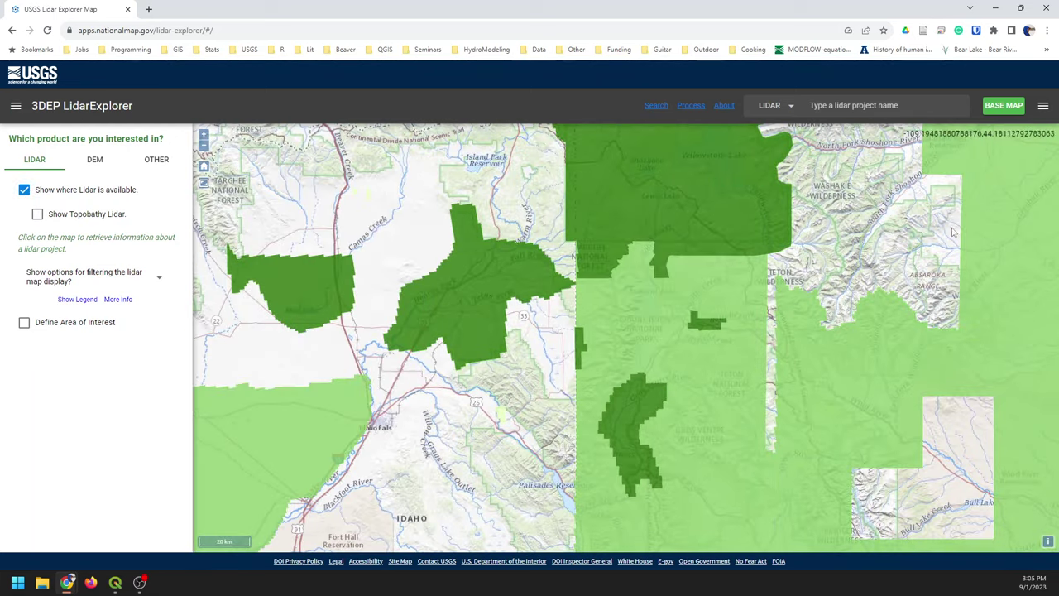
- Define a rectangular area of interest of about 352.6 square miles over Grand Teton, list its downloadable DEMs, and close the browser
{"action": "left_click", "coordinate": [1044, 106]}
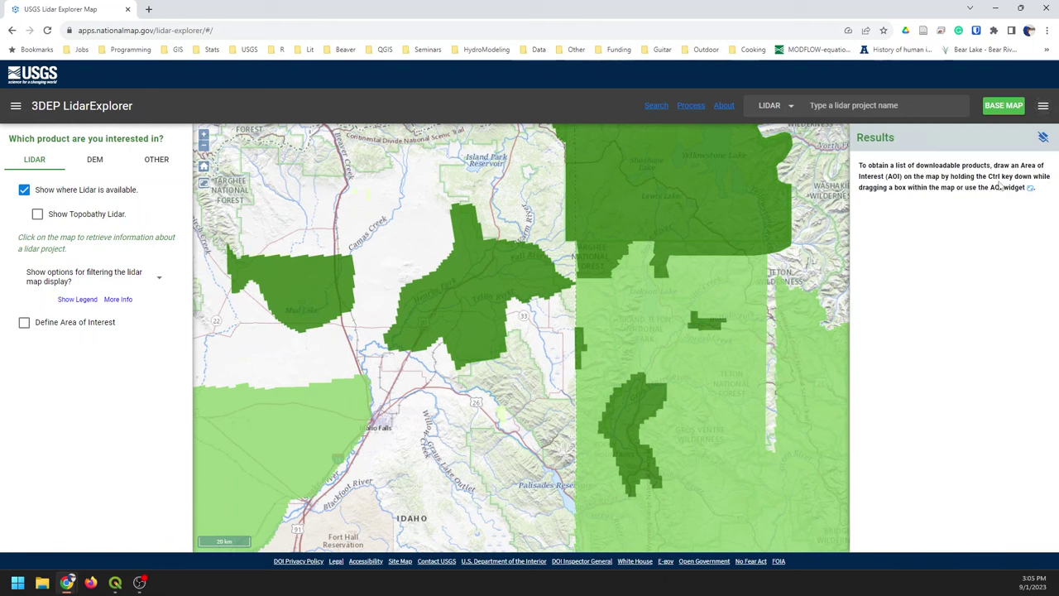
{"action": "left_click_drag", "start_coordinate": [672, 312], "coordinate": [602, 355]}
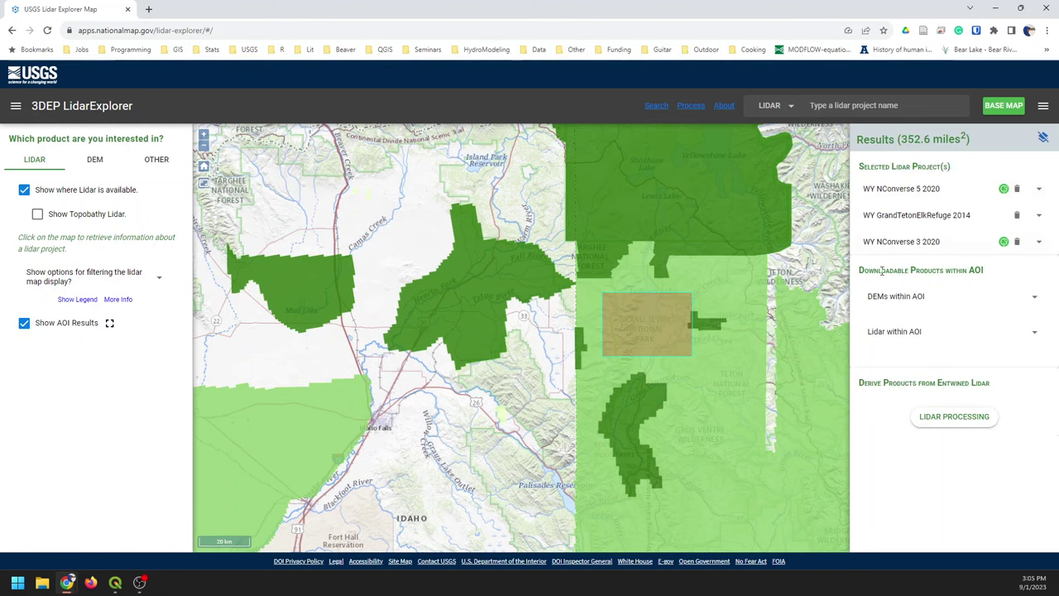
{"action": "left_click", "coordinate": [1036, 301]}
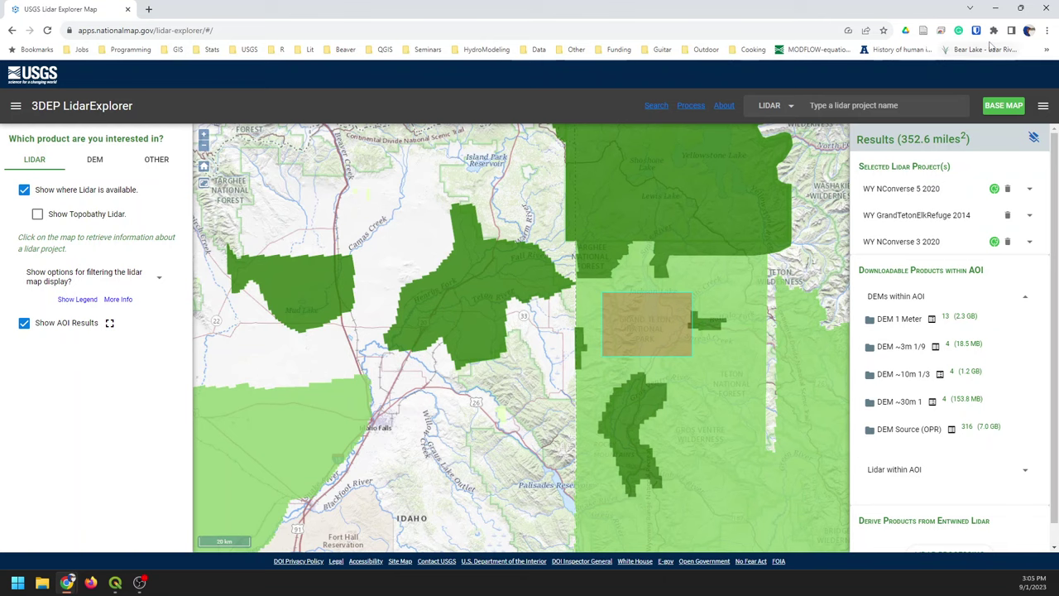
{"action": "left_click", "coordinate": [1046, 8]}
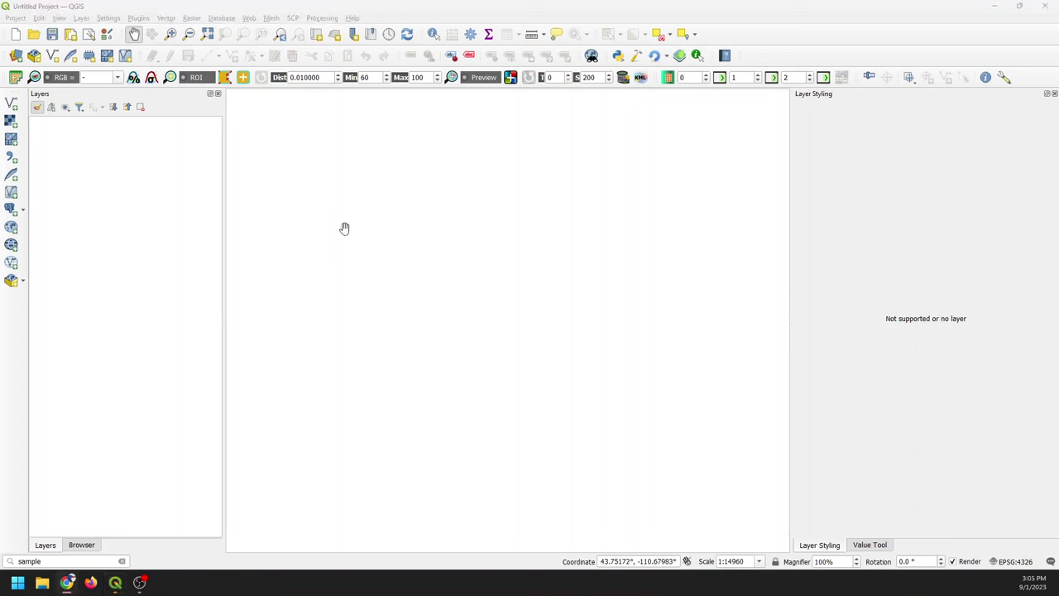
- Add the USGS_one_meter_x52y485_WY_GrandTetonElkRefuge_2014 raster from the python-rem data folder to the map
{"action": "left_click", "coordinate": [91, 545]}
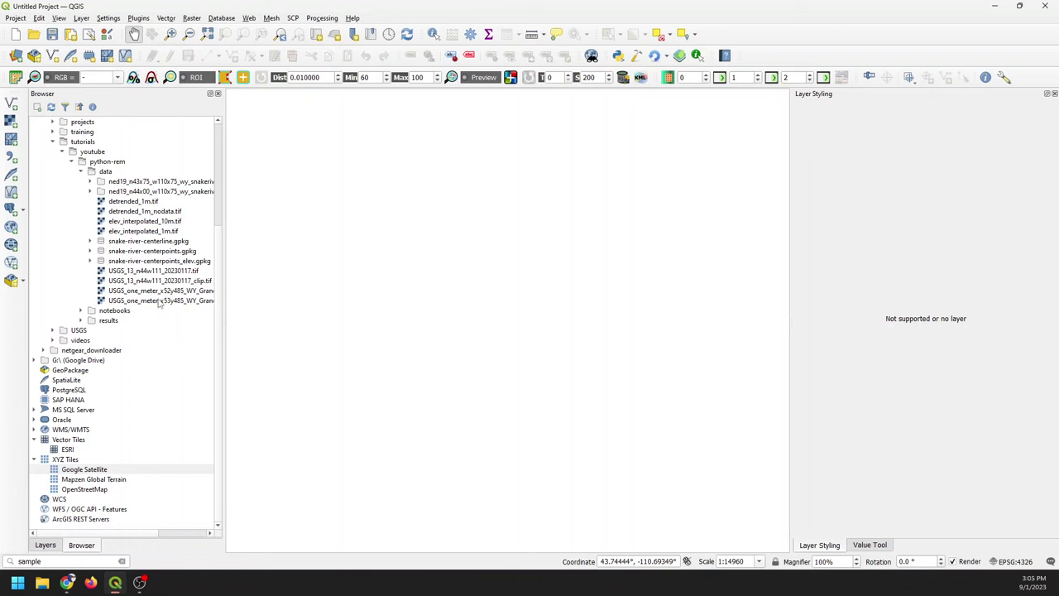
{"action": "left_click_drag", "start_coordinate": [159, 300], "coordinate": [503, 286]}
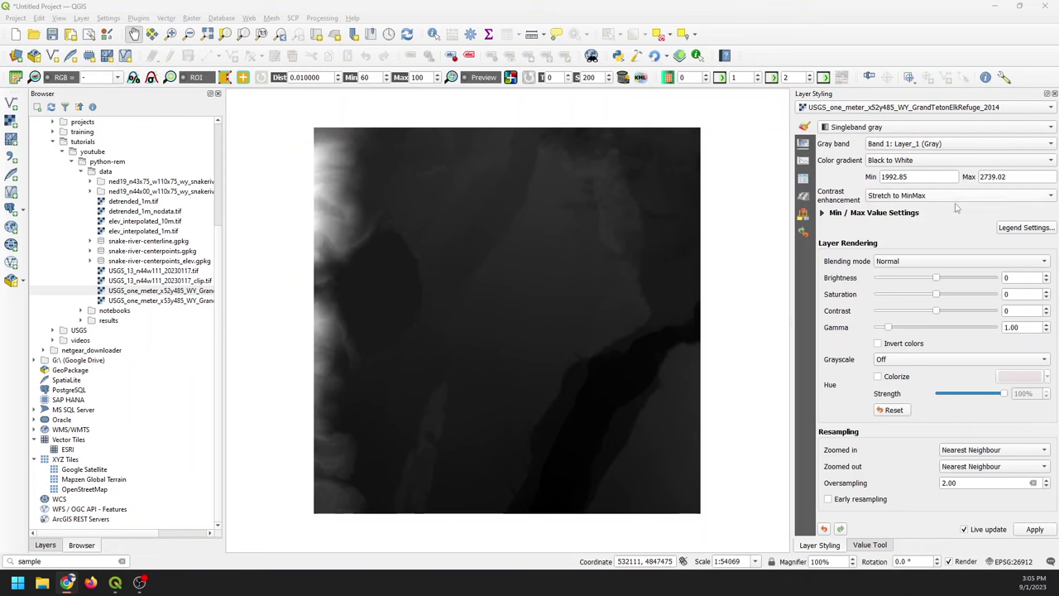
{"action": "left_click_drag", "start_coordinate": [608, 397], "coordinate": [551, 428]}
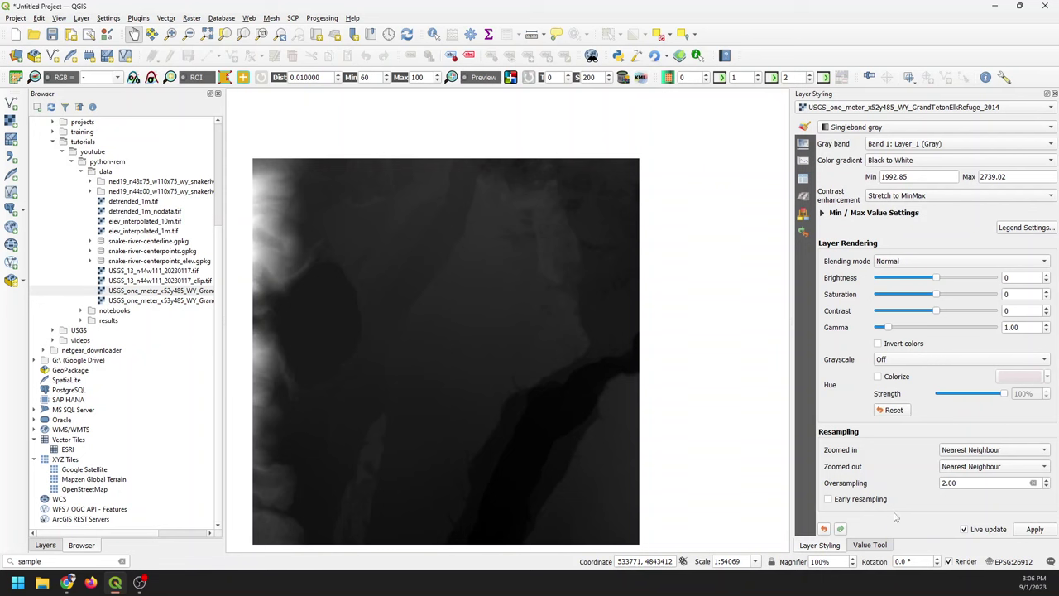
- Read the DEM's elevation values along the river corridor with the Value Tool
{"action": "left_click", "coordinate": [870, 545]}
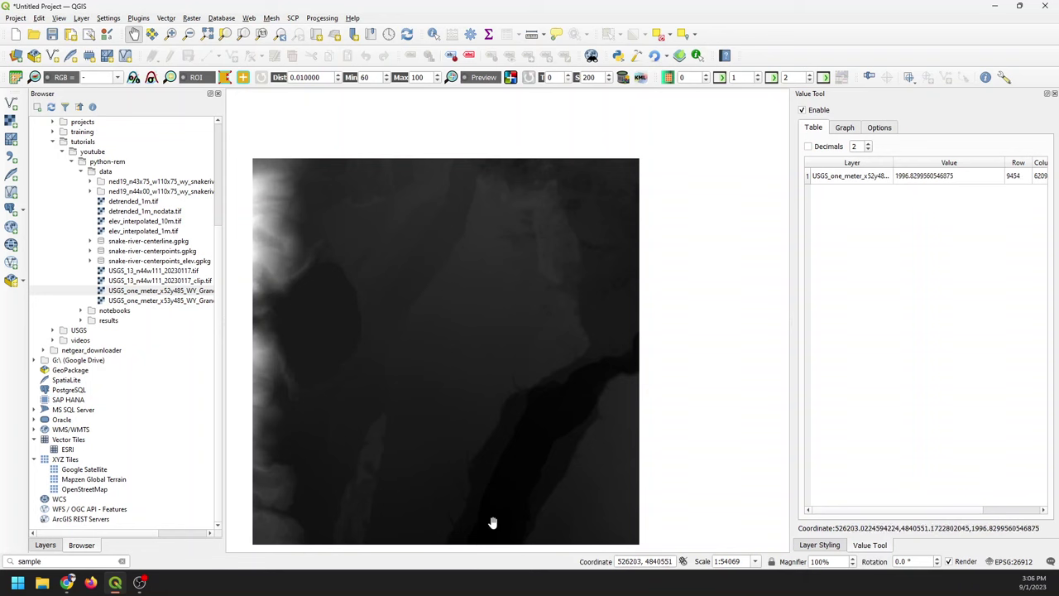
{"action": "left_click", "coordinate": [823, 546]}
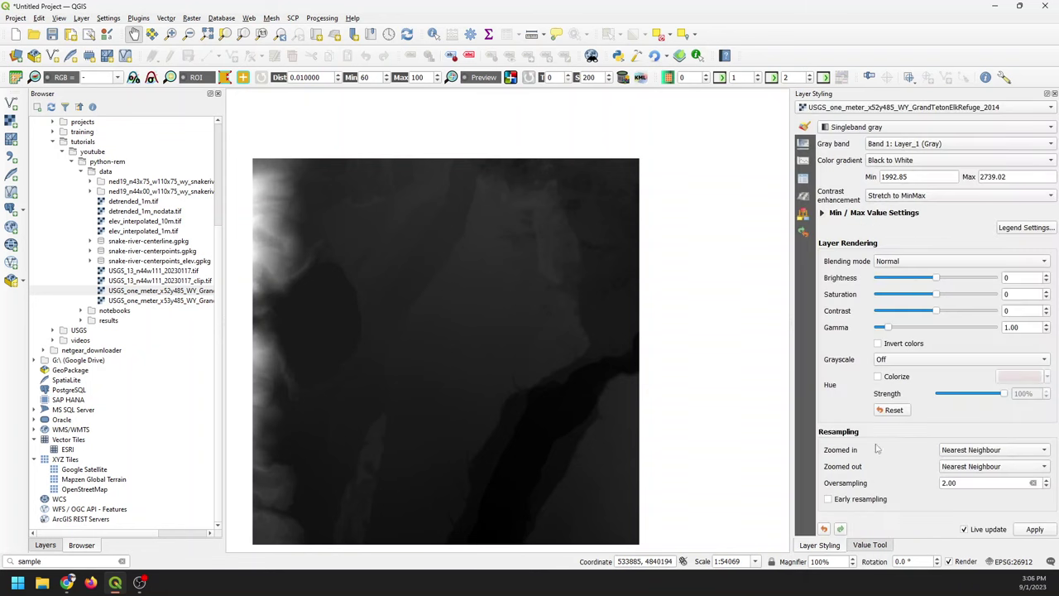
{"action": "left_click", "coordinate": [871, 545]}
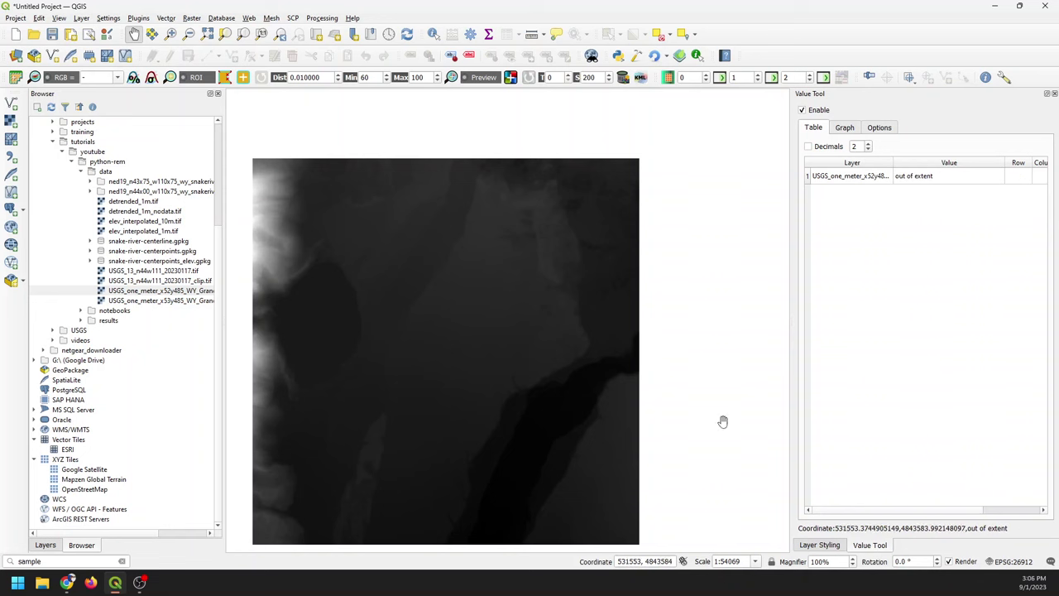
- Set the DEM's singleband gray maximum to 2020 and inspect the river corridor
{"action": "left_click", "coordinate": [821, 546]}
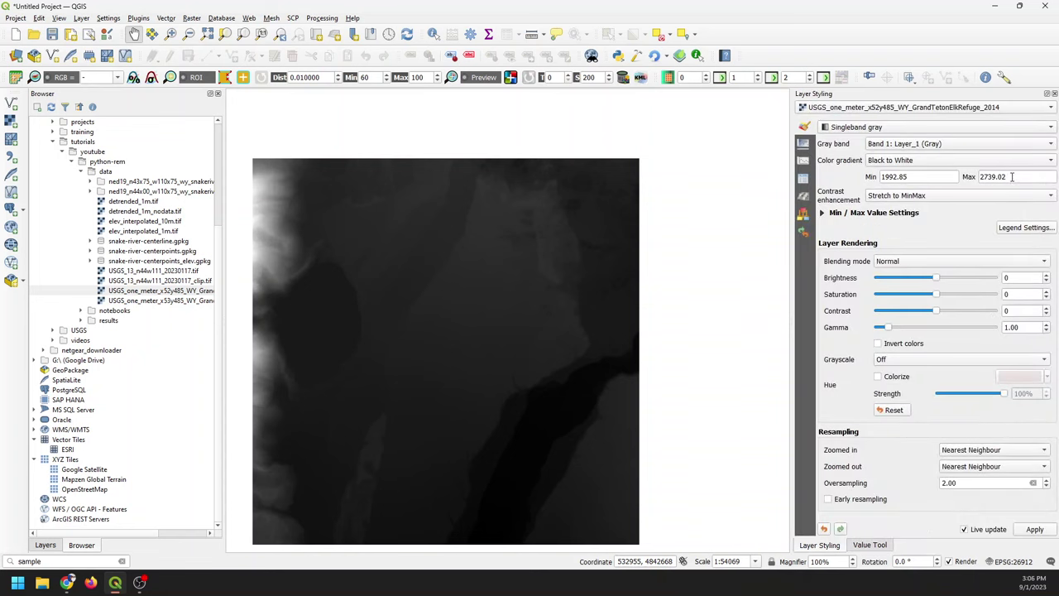
{"action": "left_click_drag", "start_coordinate": [1012, 176], "coordinate": [968, 179]}
{"action": "type", "text": "2020"}
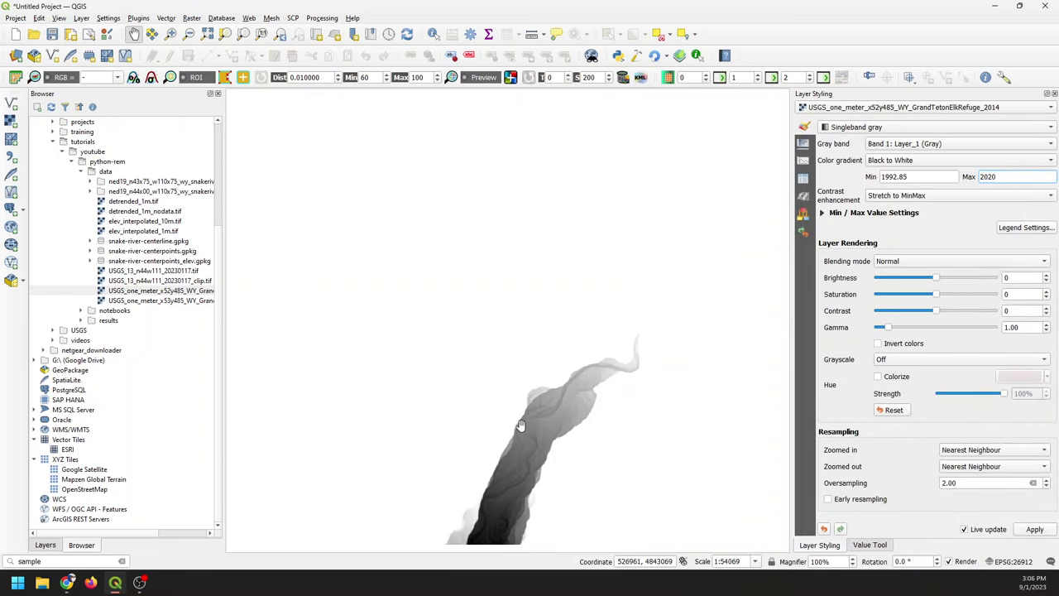
{"action": "left_click_drag", "start_coordinate": [519, 426], "coordinate": [552, 346]}
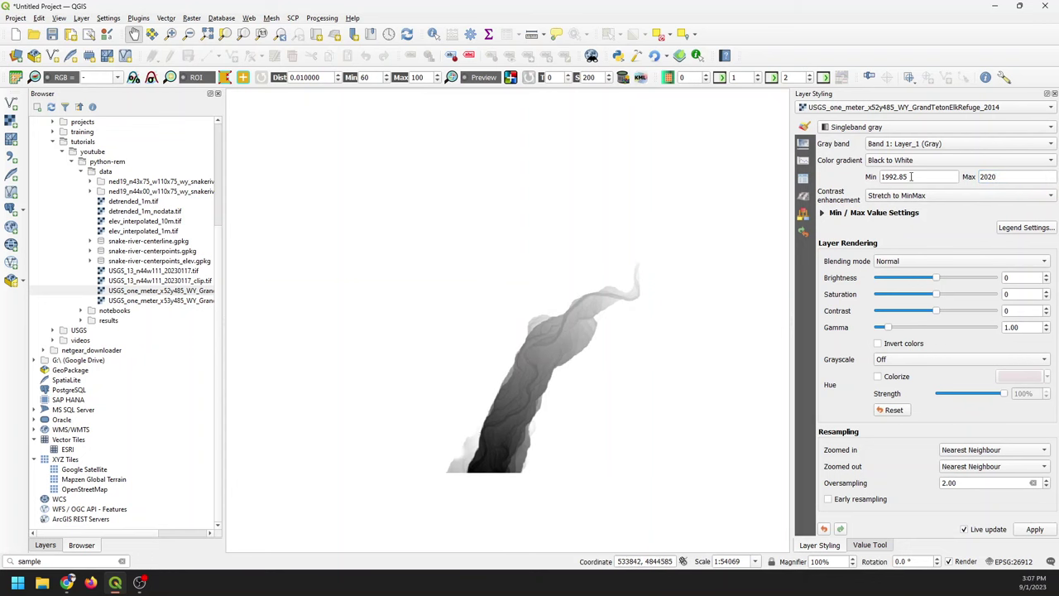
- Render the DEM layer as singleband pseudocolor and invert its blue color ramp
{"action": "left_click", "coordinate": [902, 128]}
{"action": "left_click", "coordinate": [898, 141]}
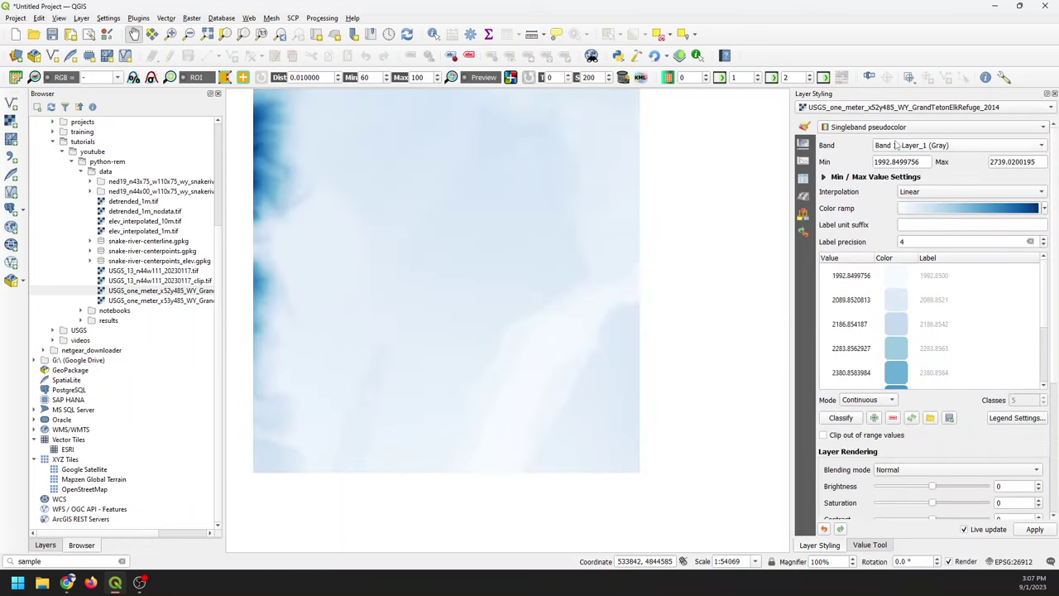
{"action": "left_click", "coordinate": [998, 213]}
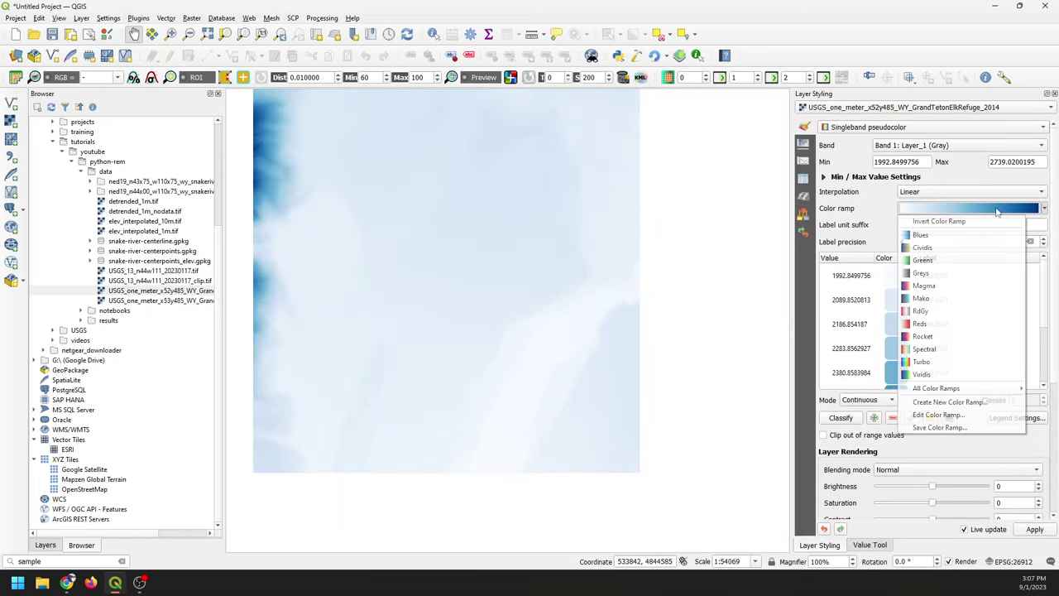
{"action": "left_click", "coordinate": [949, 222]}
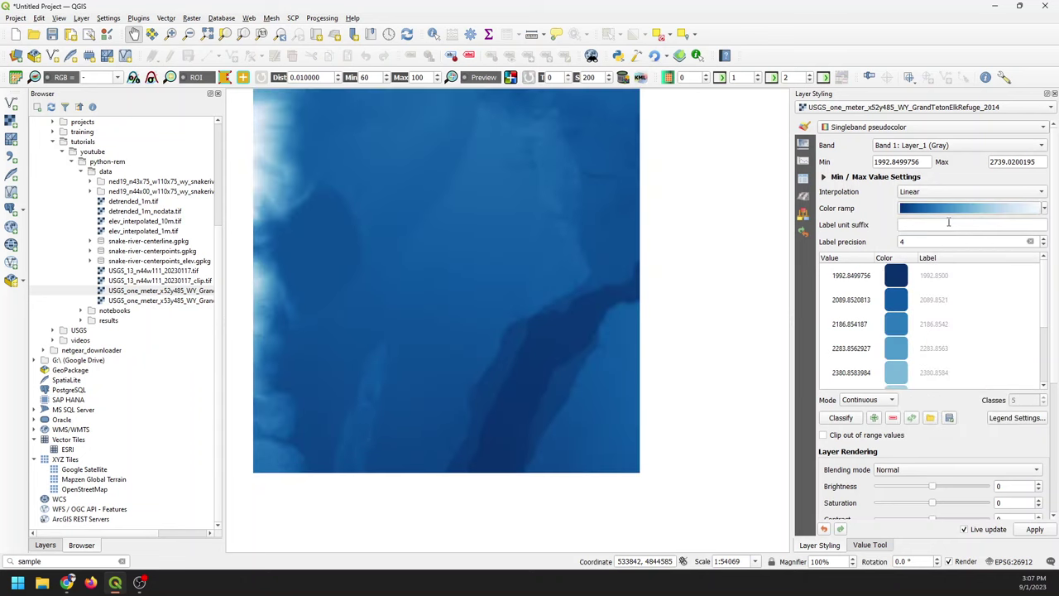
- Set the pseudocolor maximum to 2020 and inspect the shading along the river corridor
{"action": "left_click_drag", "start_coordinate": [1035, 163], "coordinate": [983, 167]}
{"action": "type", "text": "2020"}
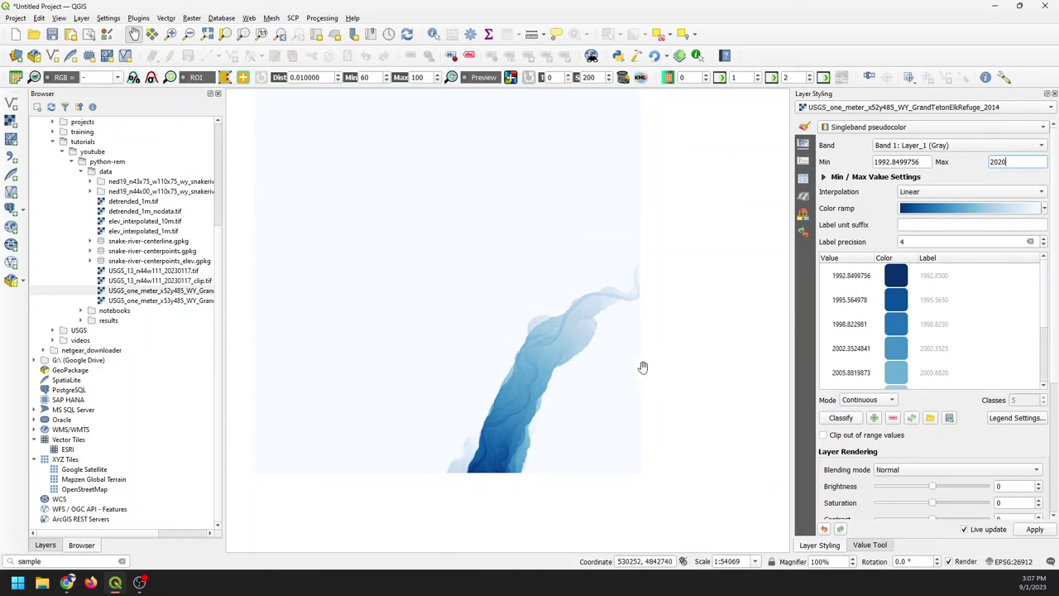
{"action": "left_click_drag", "start_coordinate": [535, 372], "coordinate": [513, 411]}
{"action": "scroll", "coordinate": [513, 411], "scroll_direction": "up", "scroll_amount": 1}
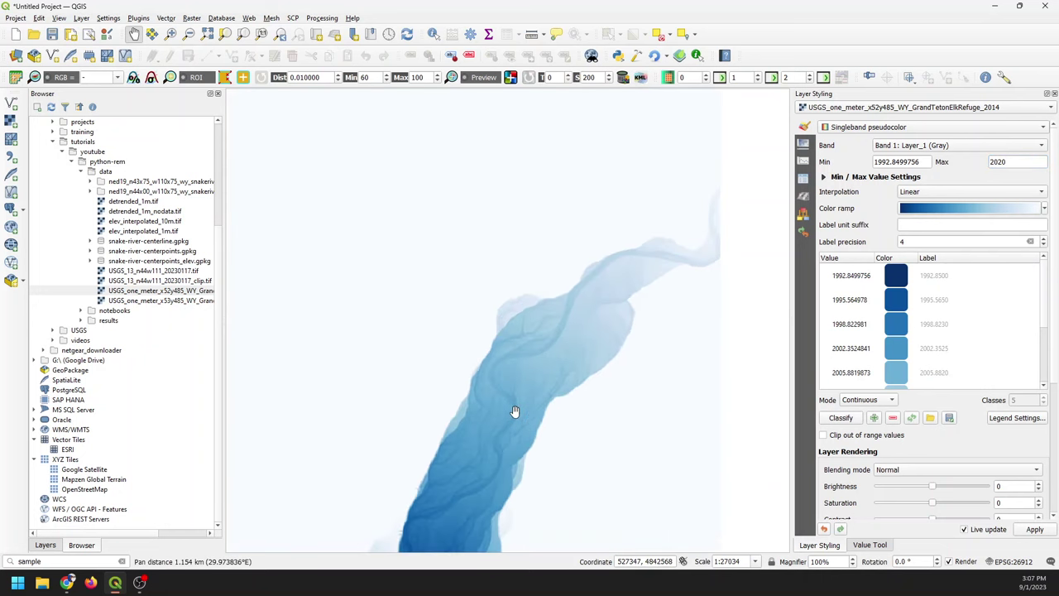
{"action": "scroll", "coordinate": [513, 411], "scroll_direction": "down", "scroll_amount": 1}
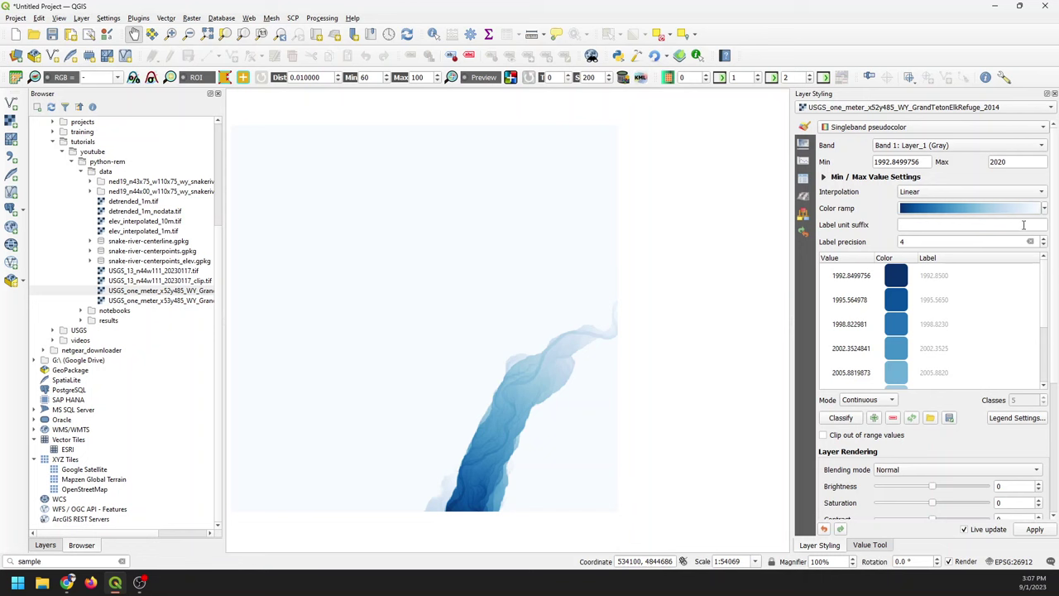
- Apply the Mako color ramp to the DEM layer and invert it
{"action": "left_click", "coordinate": [1044, 209]}
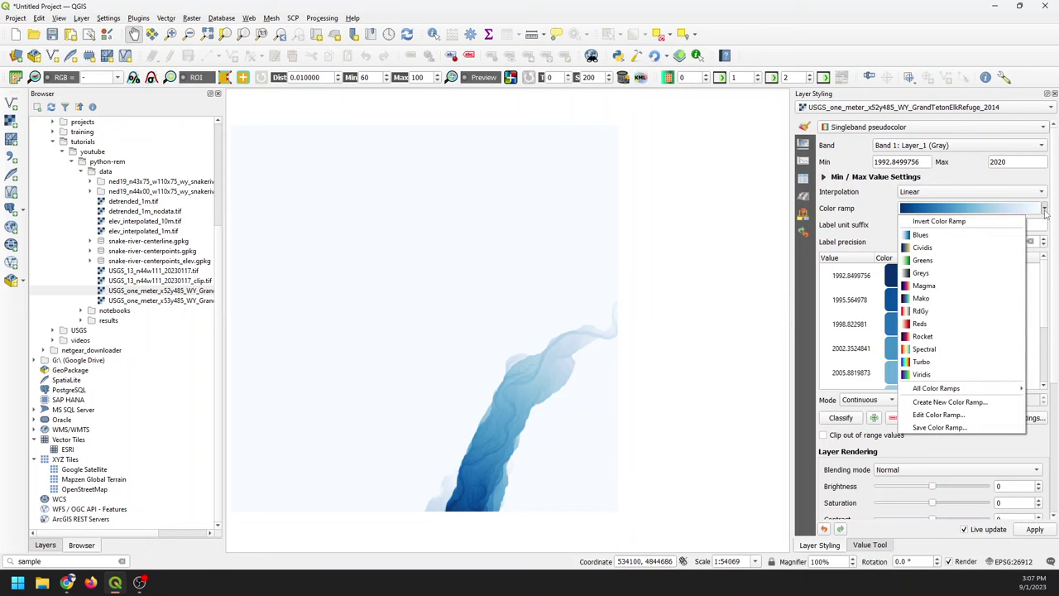
{"action": "left_click", "coordinate": [925, 298]}
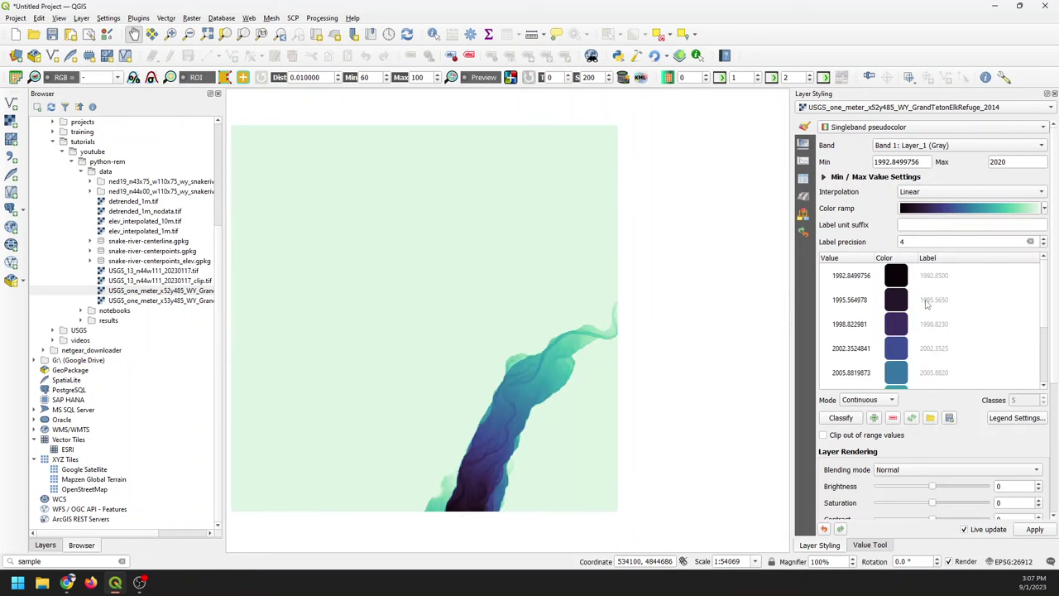
{"action": "left_click", "coordinate": [1003, 212]}
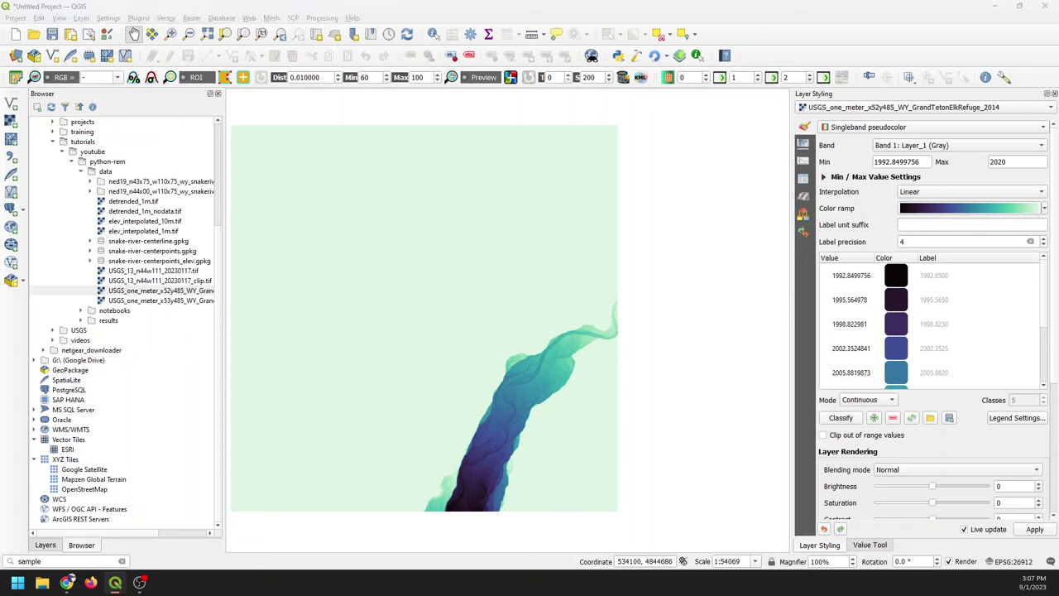
{"action": "left_click", "coordinate": [943, 211]}
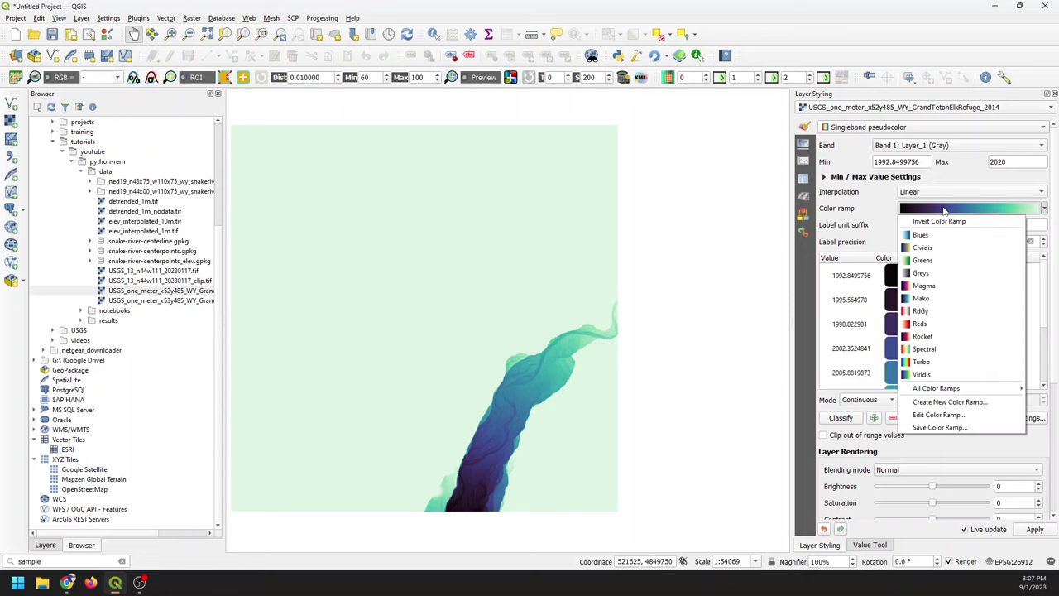
{"action": "left_click", "coordinate": [938, 221]}
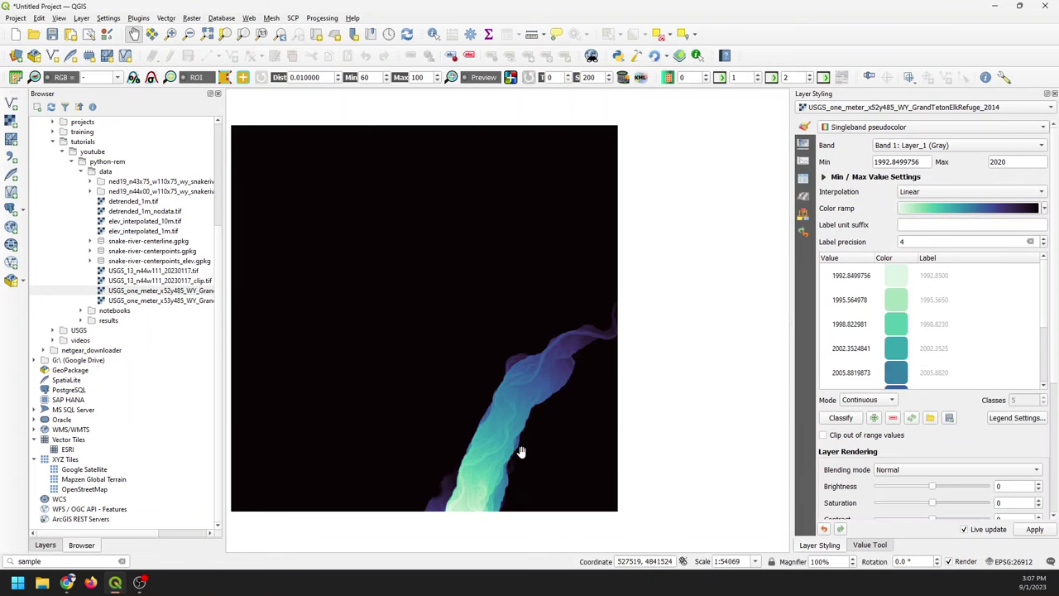
- Copy the styled DEM layer and paste the copy into the layer list
{"action": "scroll", "coordinate": [521, 452], "scroll_direction": "up", "scroll_amount": 1}
{"action": "mouse_move", "coordinate": [516, 425]}
{"action": "left_mouse_down"}
{"action": "mouse_move", "coordinate": [513, 378]}
{"action": "mouse_move", "coordinate": [503, 413]}
{"action": "left_mouse_up"}
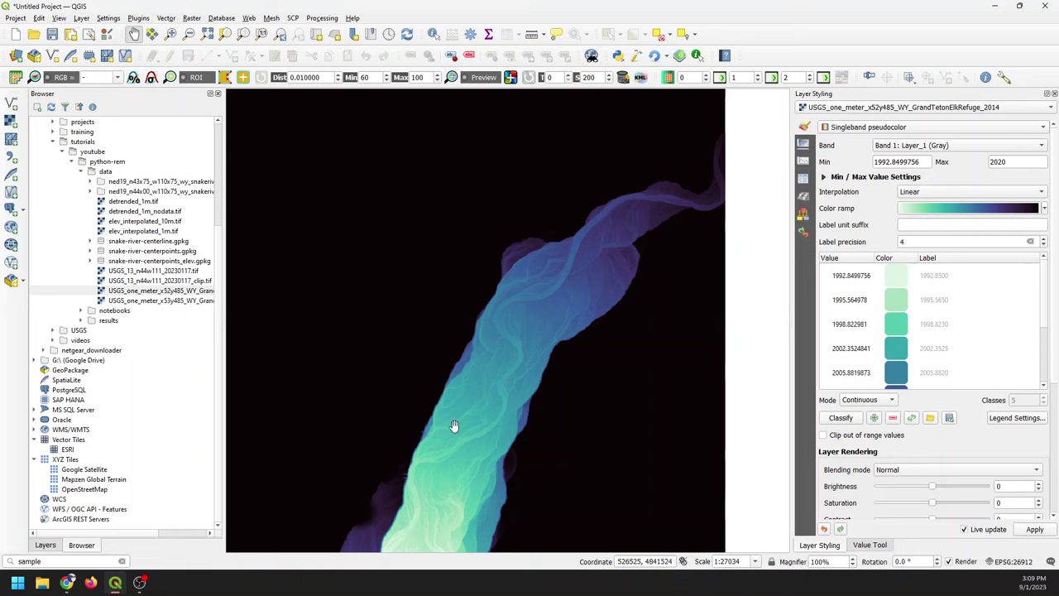
{"action": "left_click", "coordinate": [46, 545]}
{"action": "right_click", "coordinate": [149, 125]}
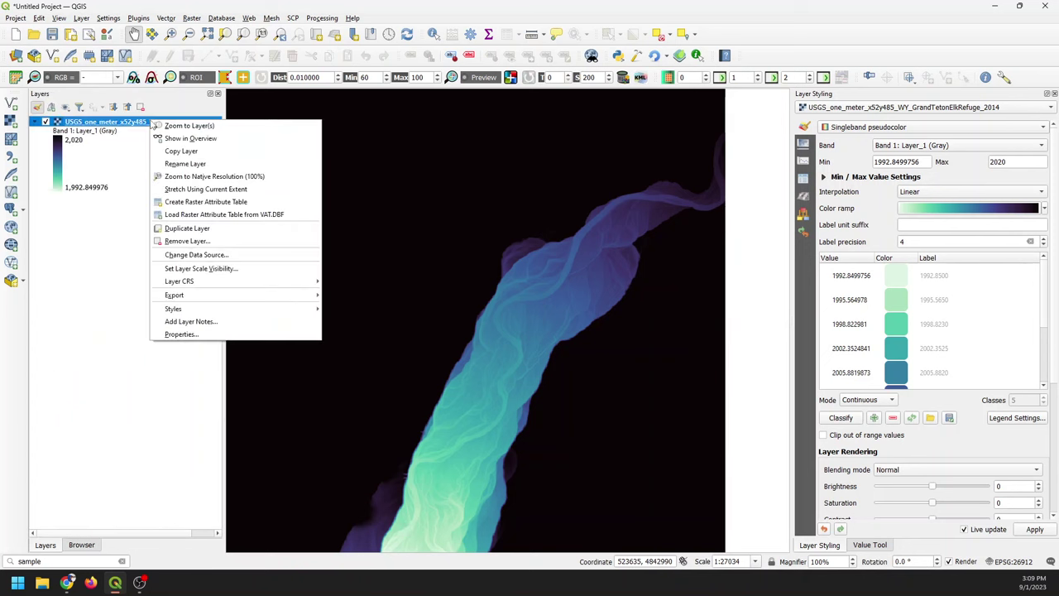
{"action": "left_click", "coordinate": [184, 151]}
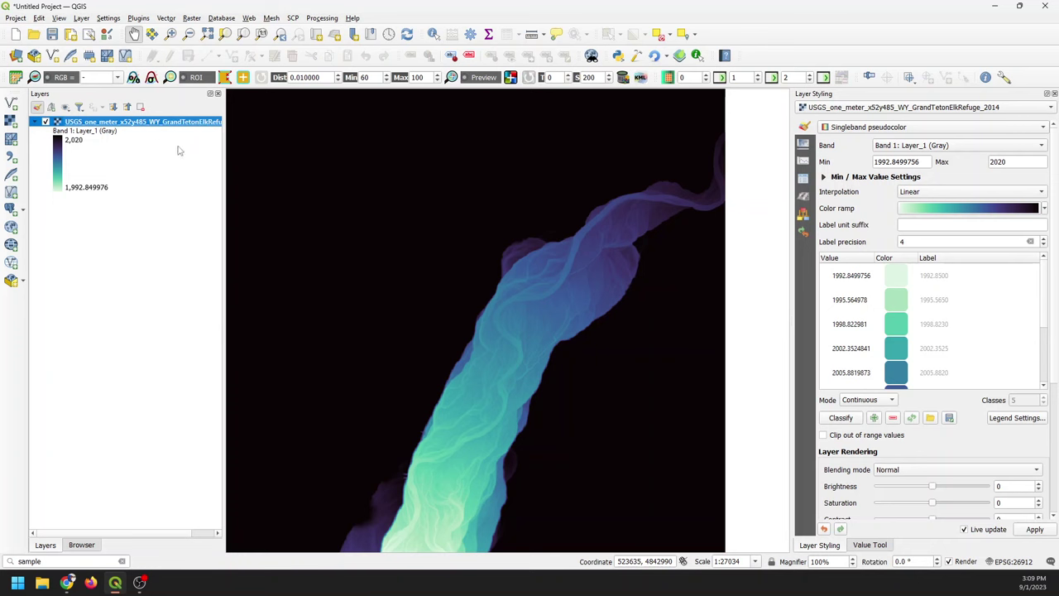
{"action": "right_click", "coordinate": [124, 282]}
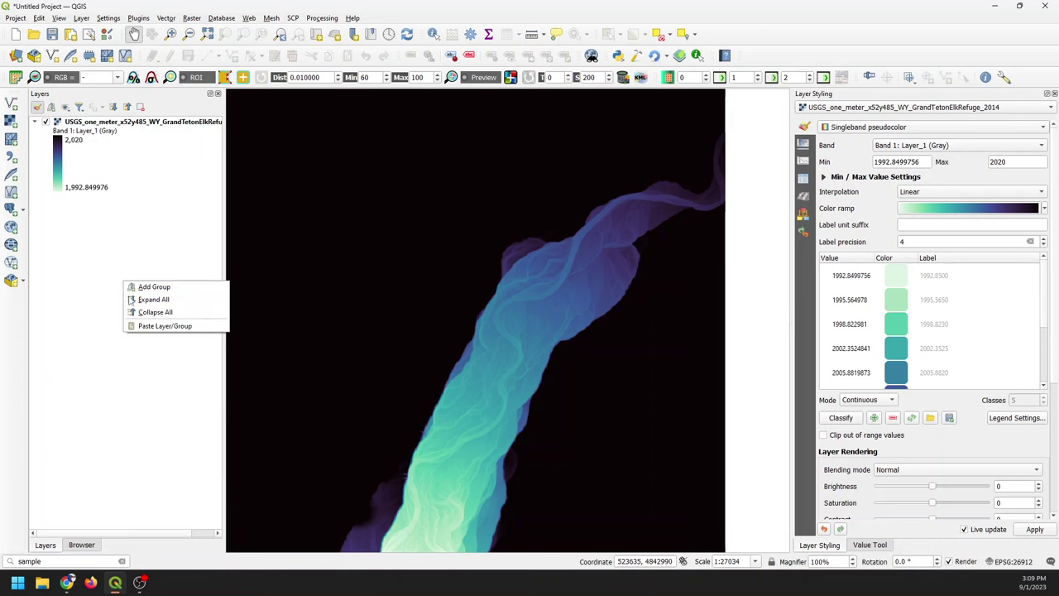
{"action": "left_click", "coordinate": [157, 325]}
- Render the upper DEM copy as a hillshade with a Z factor of 6 and a global opacity of 42.5%
{"action": "left_click", "coordinate": [105, 124]}
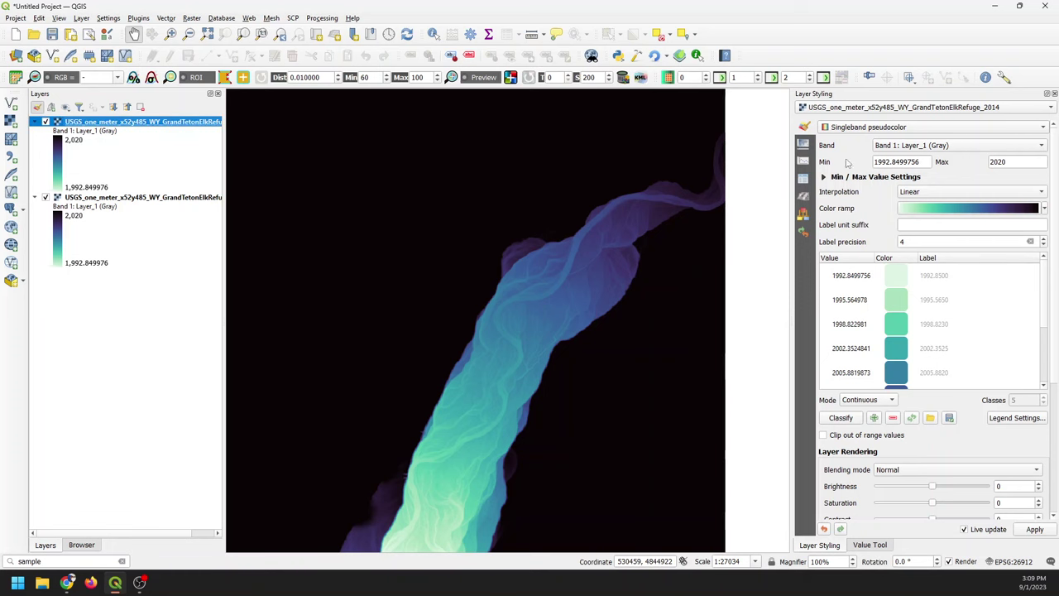
{"action": "left_click", "coordinate": [931, 127]}
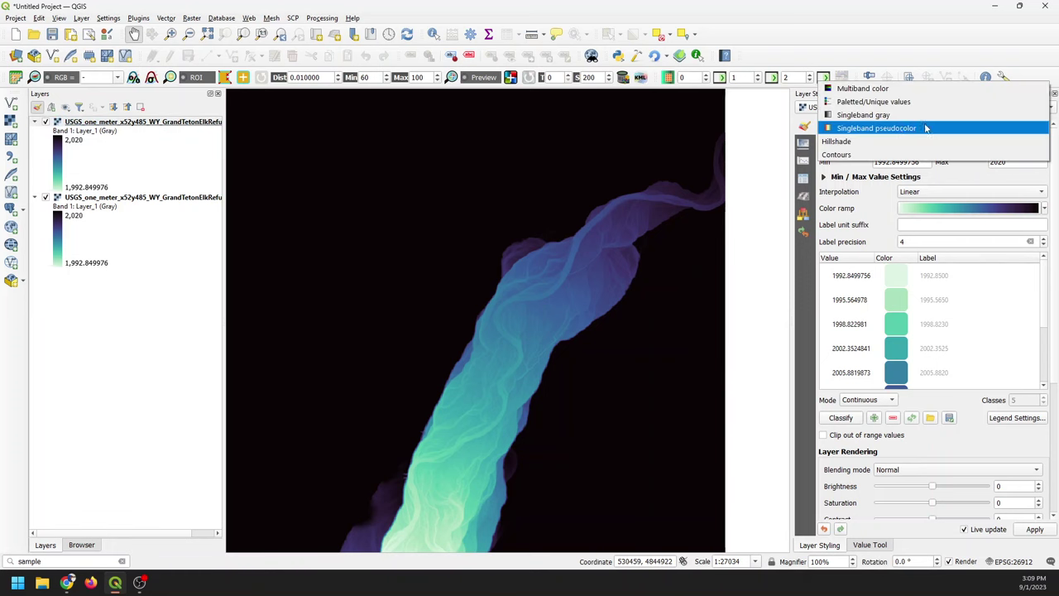
{"action": "left_click", "coordinate": [853, 141]}
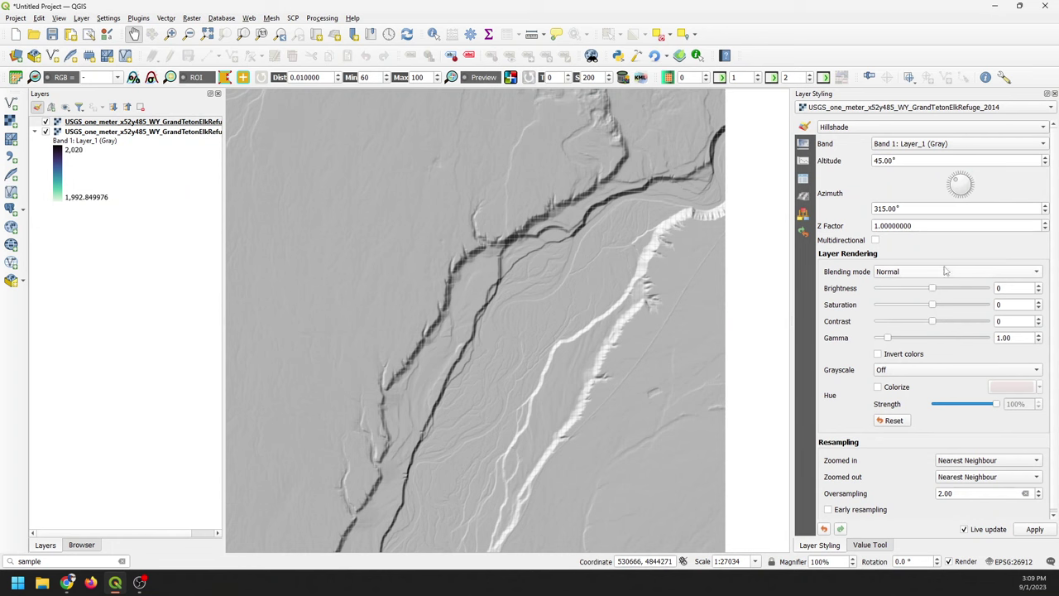
{"action": "left_click", "coordinate": [875, 226]}
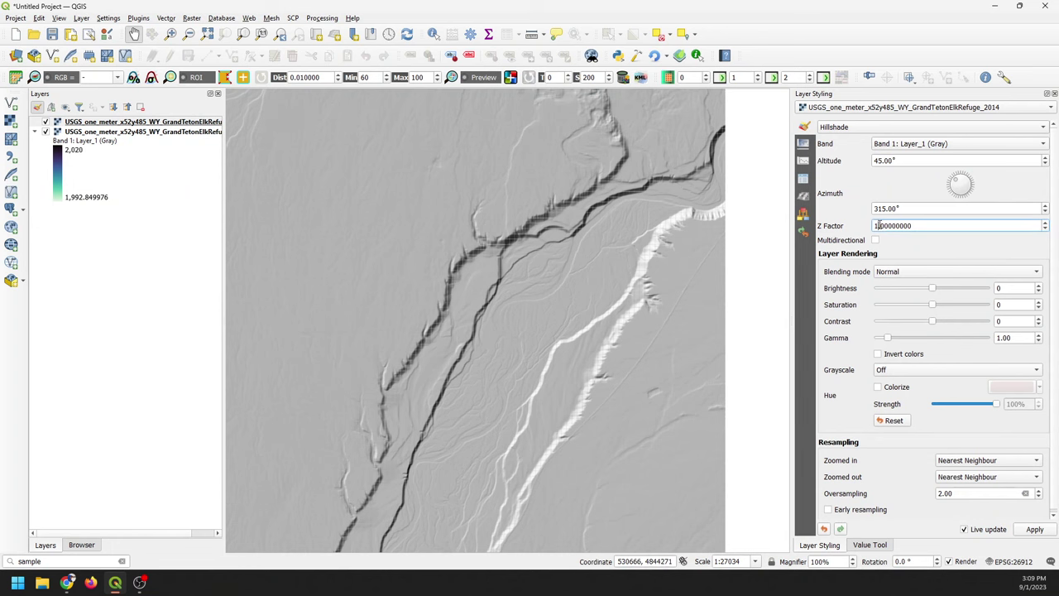
{"action": "scroll", "coordinate": [878, 226], "scroll_direction": "up", "scroll_amount": 5}
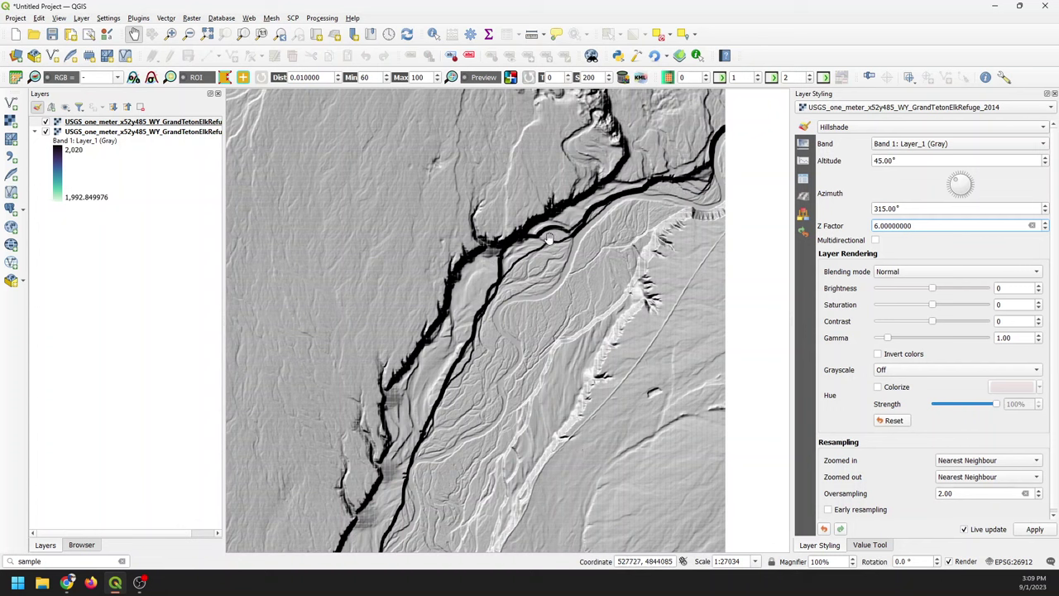
{"action": "left_click", "coordinate": [804, 145]}
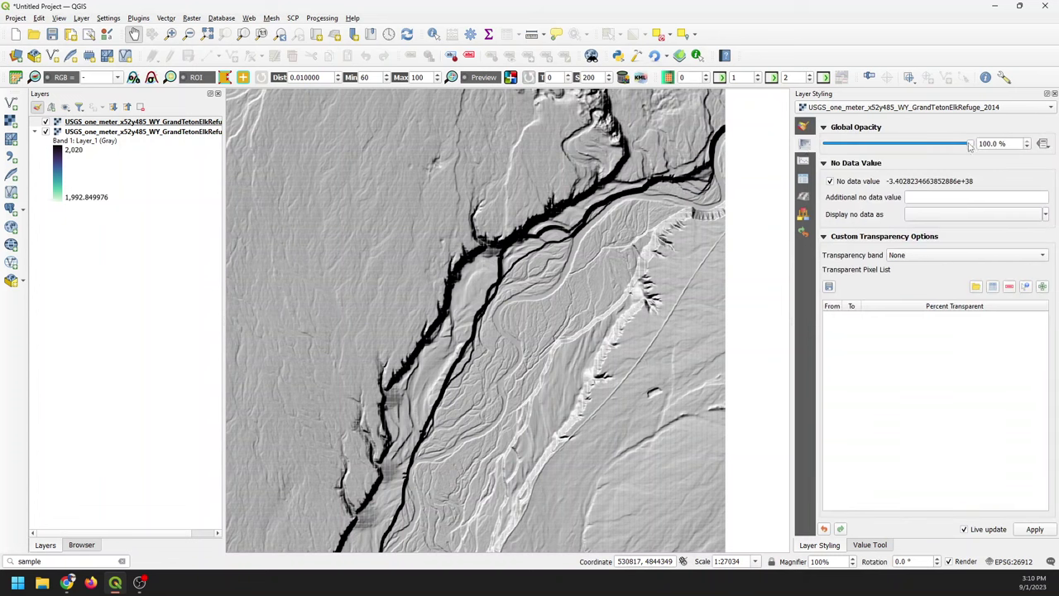
{"action": "left_click_drag", "start_coordinate": [971, 145], "coordinate": [888, 146]}
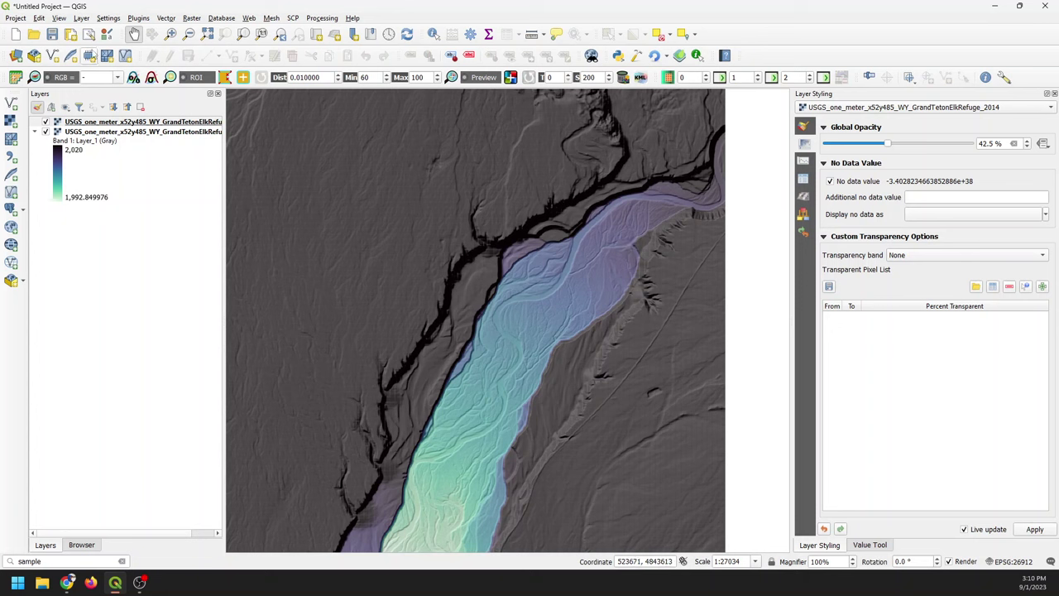
- Start a new GeoPackage layer with its database saved as snake-river-centerline-yt in the python-rem data folder
{"action": "left_click", "coordinate": [81, 18]}
{"action": "mouse_move", "coordinate": [147, 46]}
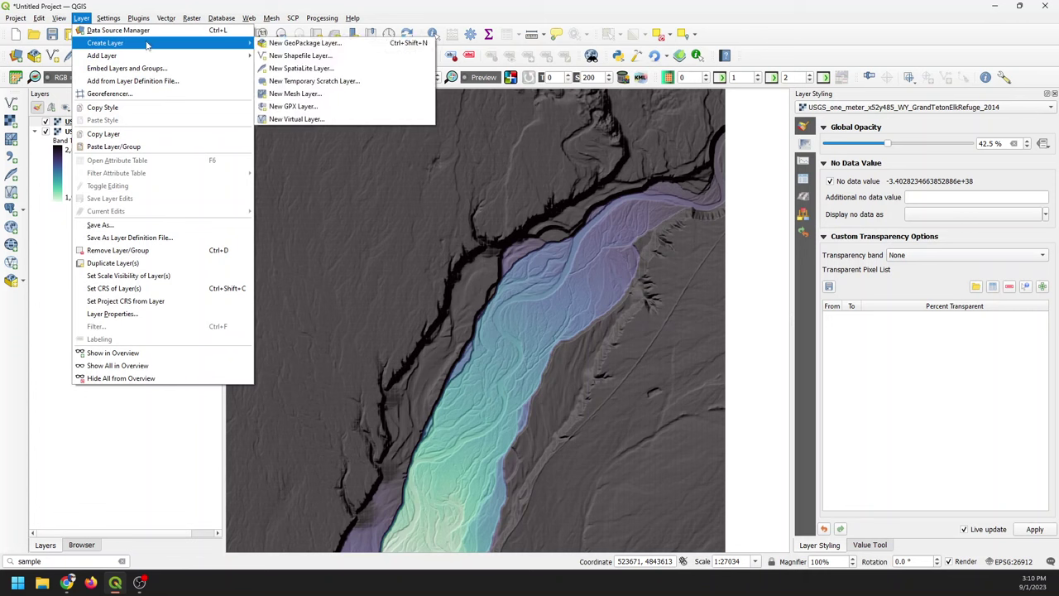
{"action": "left_click", "coordinate": [298, 43]}
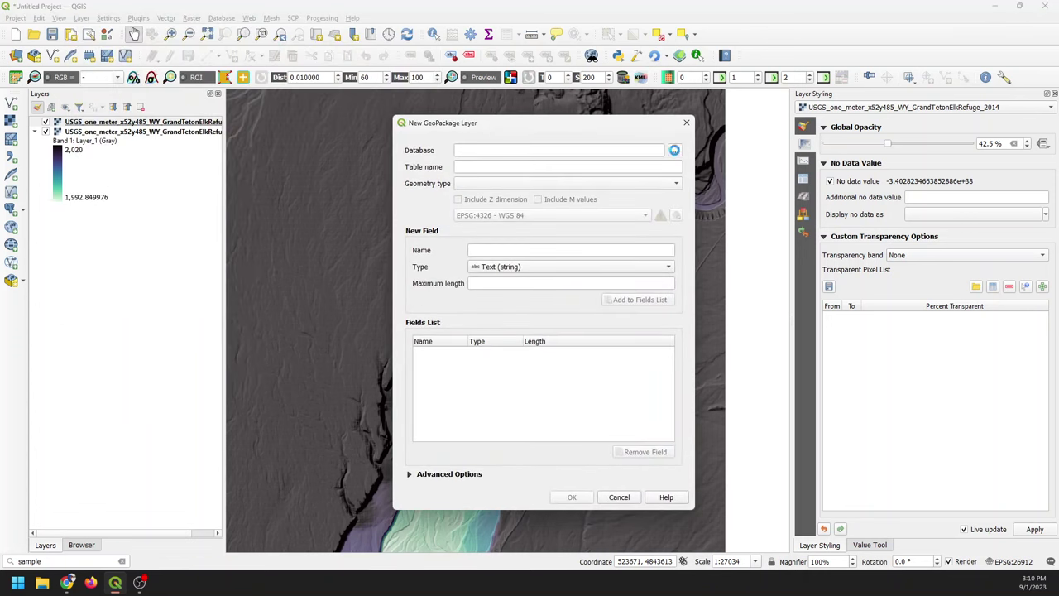
{"action": "left_click", "coordinate": [675, 151]}
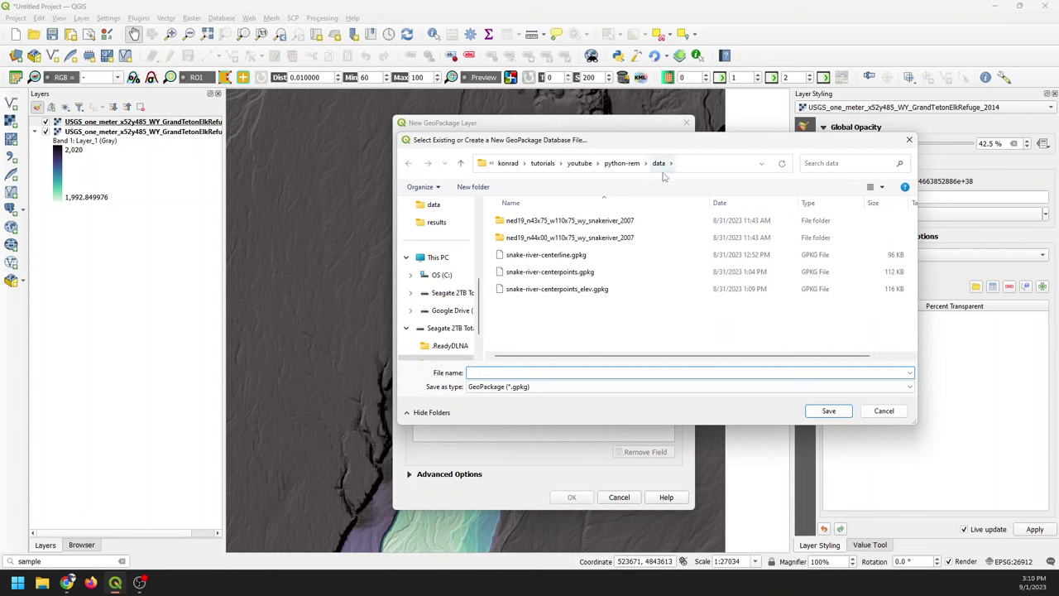
{"action": "left_click", "coordinate": [547, 257]}
{"action": "left_click", "coordinate": [534, 372]}
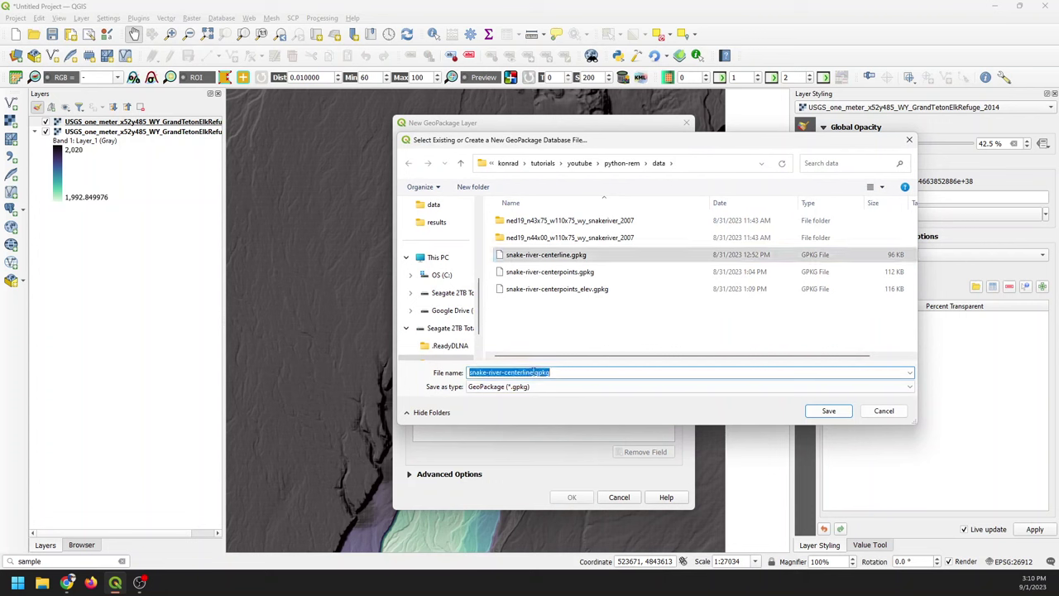
{"action": "double_click", "coordinate": [534, 373]}
{"action": "left_click", "coordinate": [533, 372]}
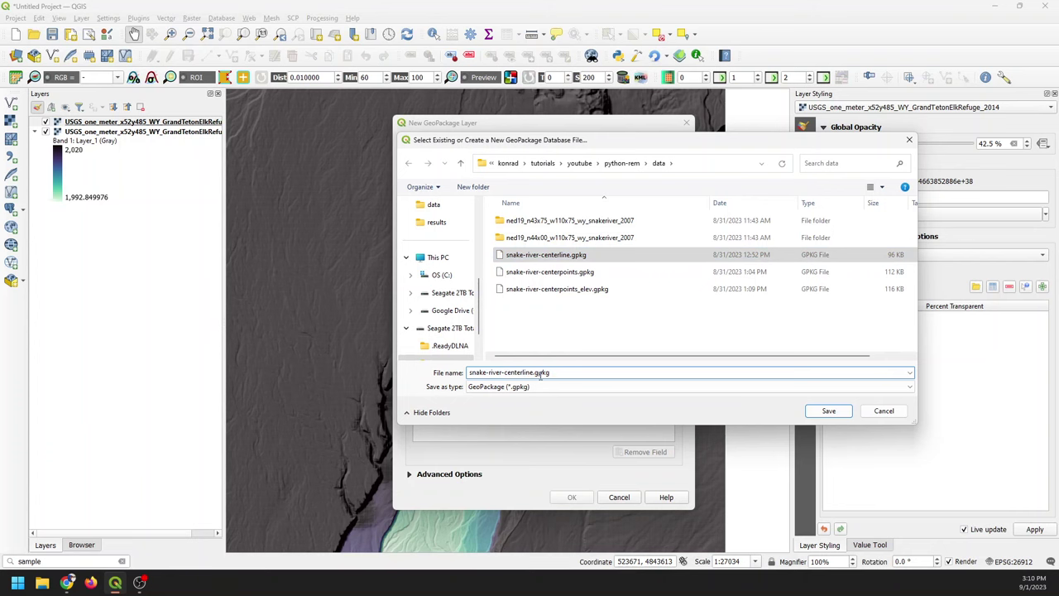
{"action": "type", "text": "-yt"}
{"action": "key", "text": "Return"}
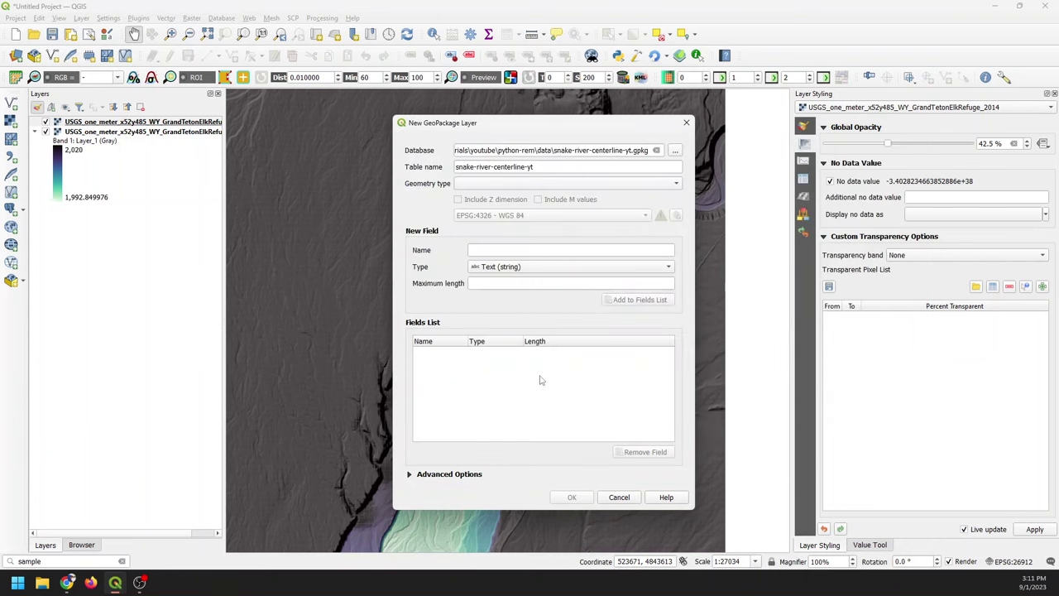
- Create the layer with LineString geometry and the project CRS, EPSG:26912 - NAD83 / UTM zone 12N
{"action": "left_click", "coordinate": [483, 186]}
{"action": "left_click", "coordinate": [488, 211]}
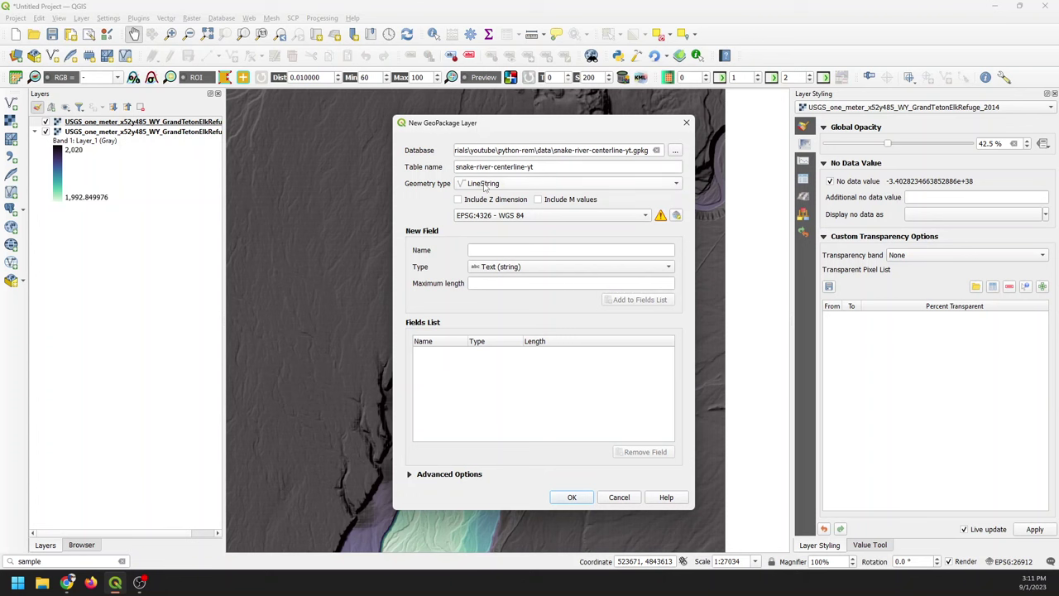
{"action": "left_click", "coordinate": [521, 217]}
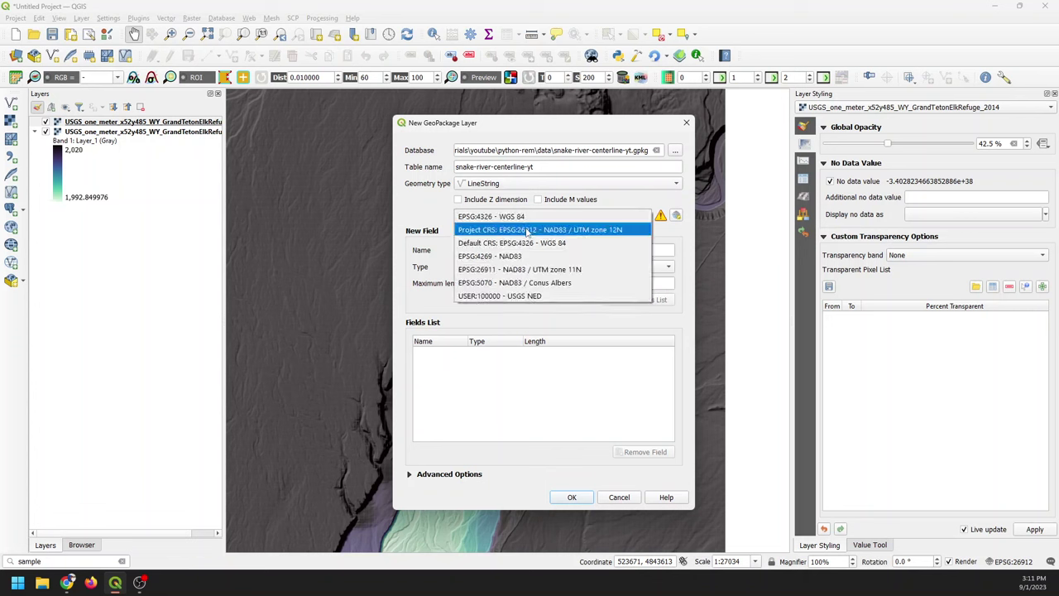
{"action": "left_click", "coordinate": [530, 231]}
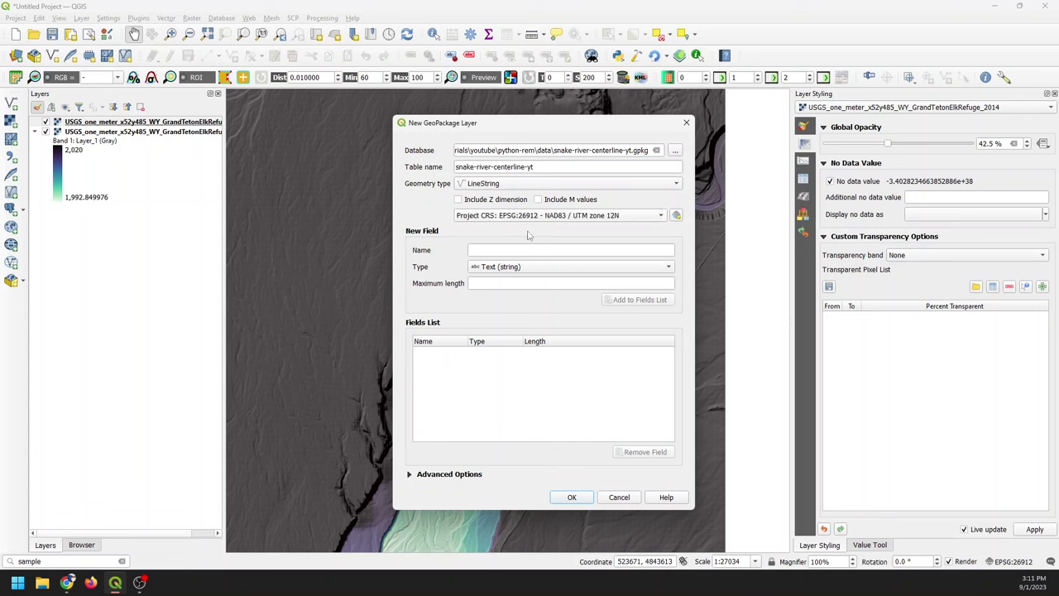
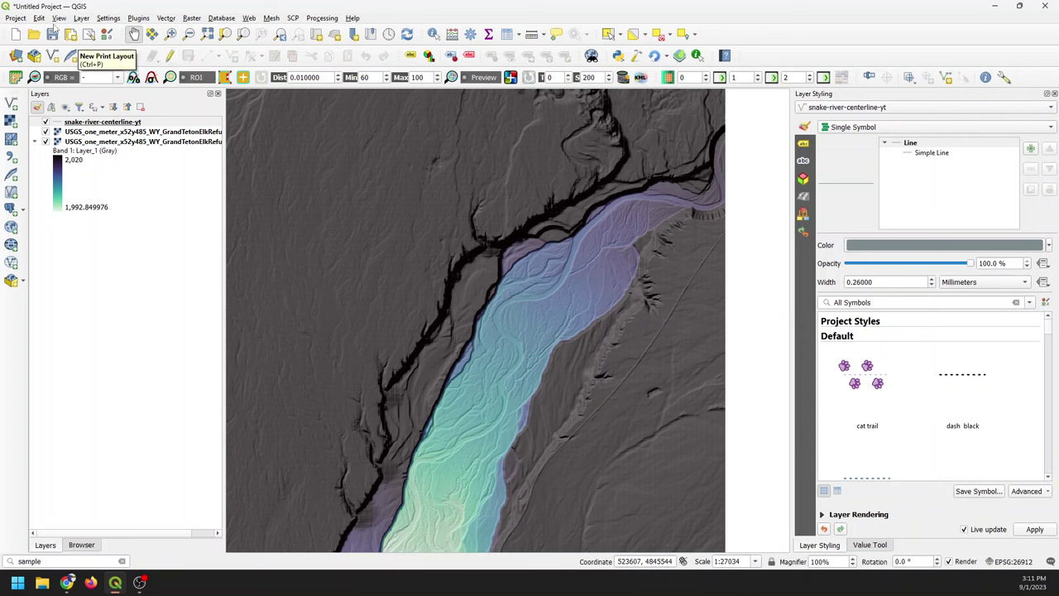
- Enable editing on the snake-river-centerline-yt layer
{"action": "left_click", "coordinate": [39, 18]}
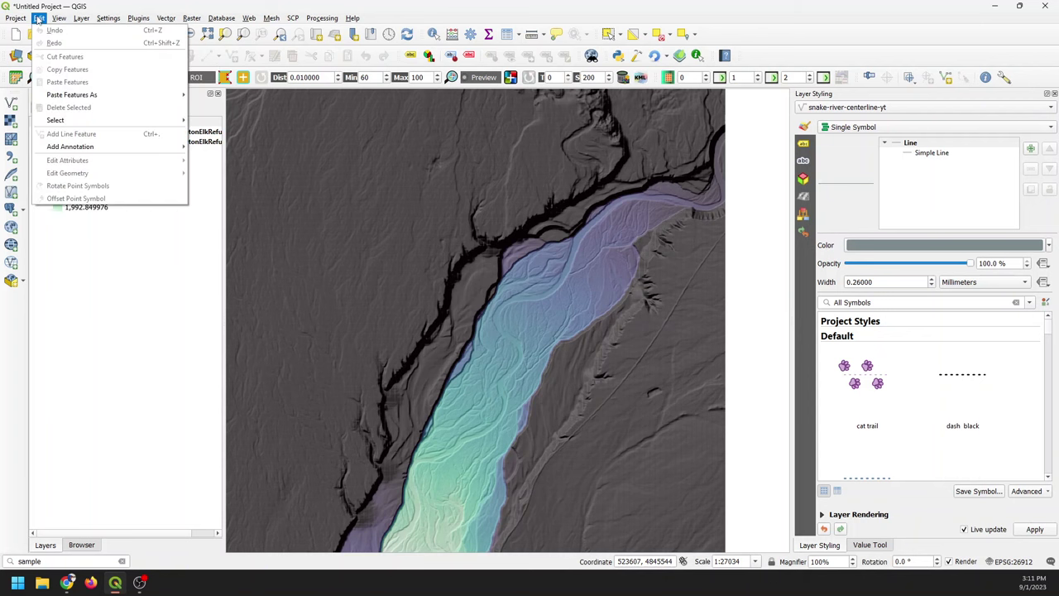
{"action": "left_click", "coordinate": [39, 18]}
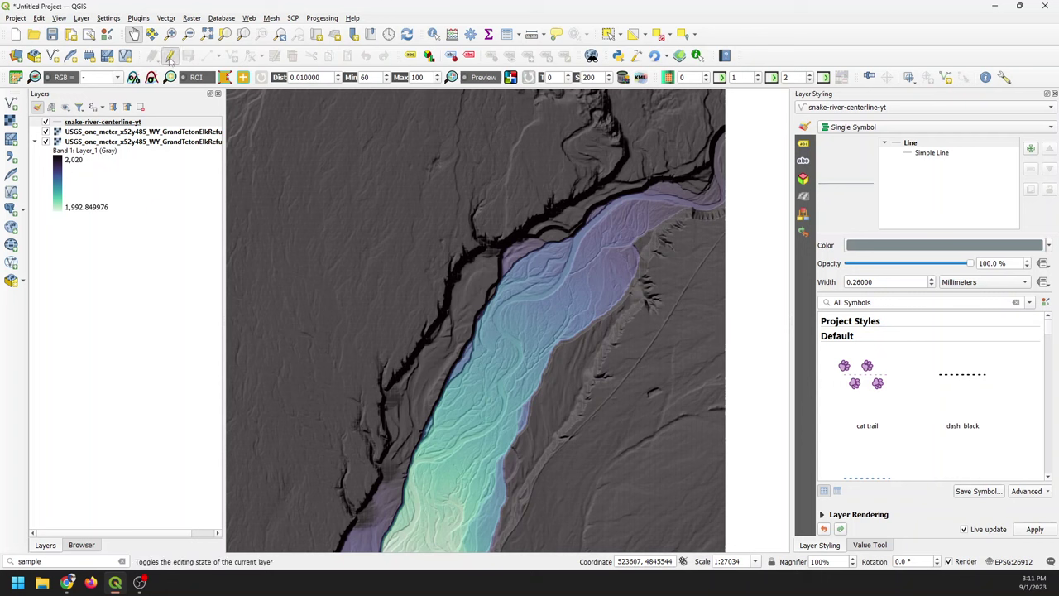
{"action": "left_click", "coordinate": [169, 57]}
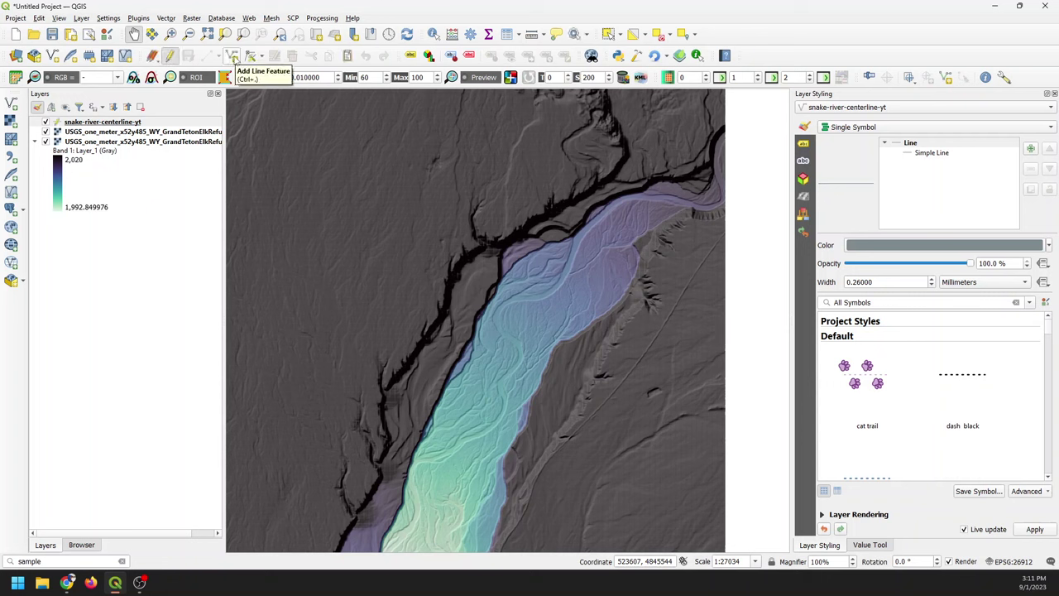
- Start a line feature mid-channel at the DEM's eastern edge and trace the river through its first sharp bend to the west
{"action": "left_click", "coordinate": [233, 56]}
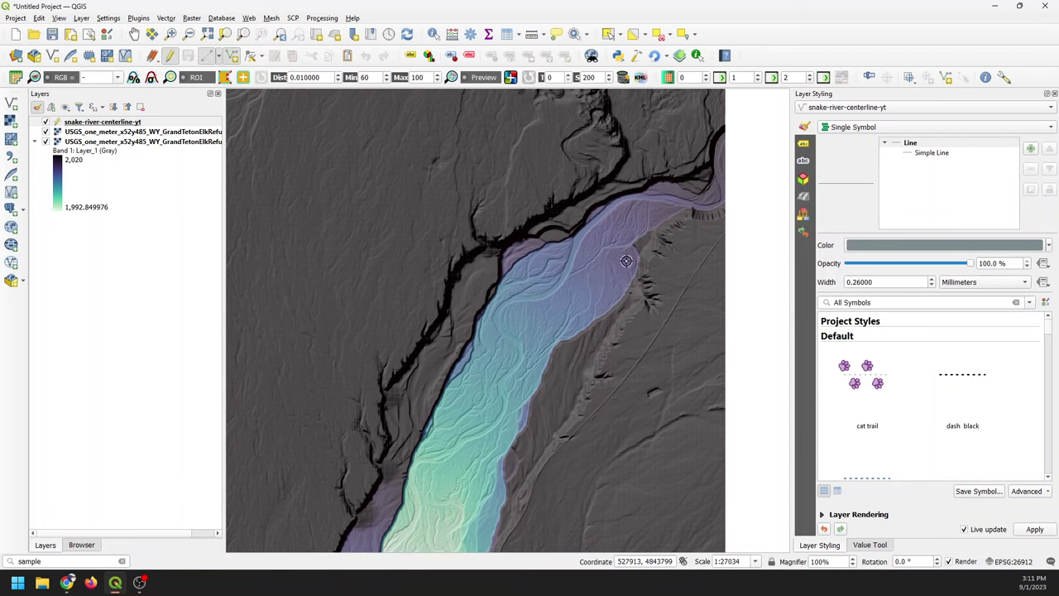
{"action": "scroll", "coordinate": [721, 146], "scroll_direction": "up", "scroll_amount": 1}
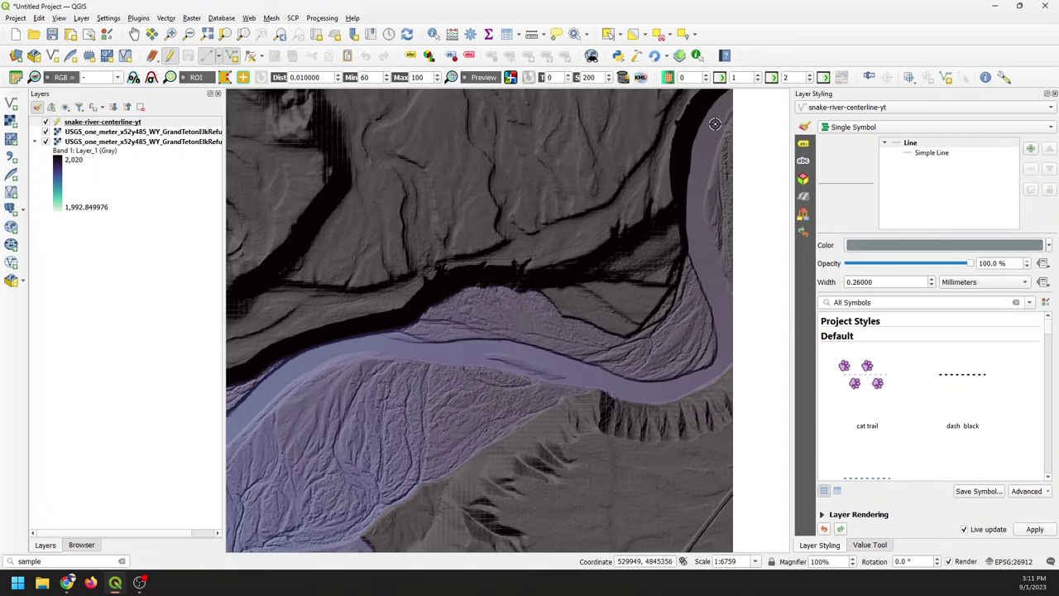
{"action": "scroll", "coordinate": [687, 147], "scroll_direction": "up", "scroll_amount": 1}
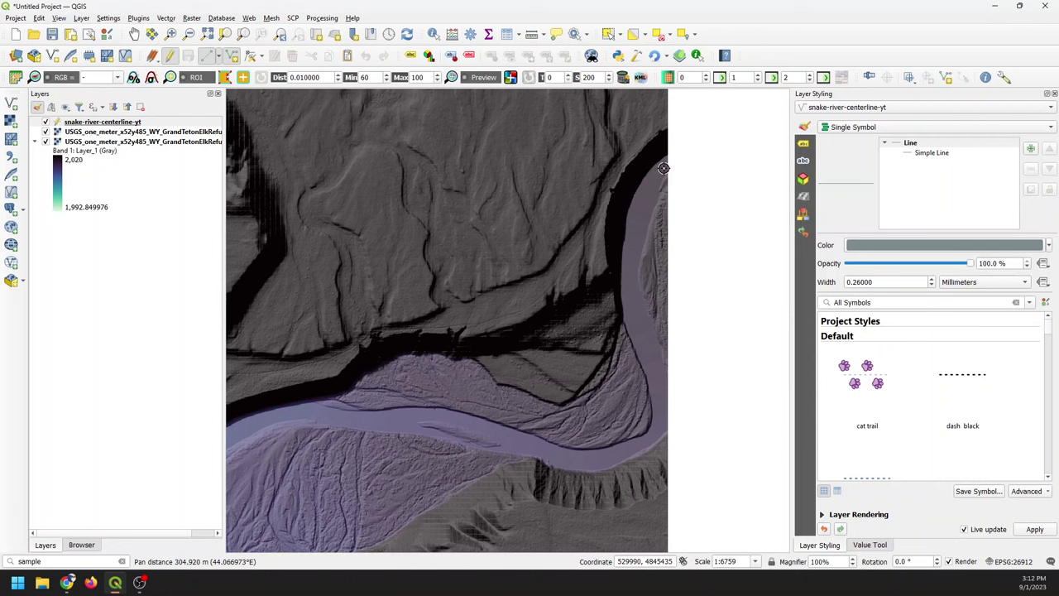
{"action": "left_click", "coordinate": [652, 184]}
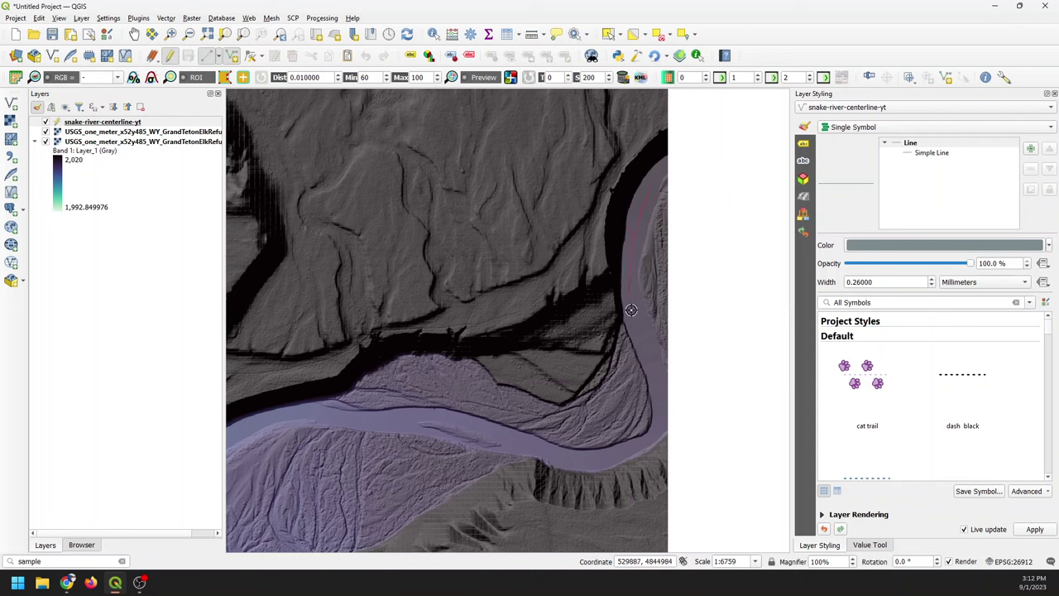
{"action": "left_click", "coordinate": [648, 342]}
{"action": "left_click", "coordinate": [634, 449]}
{"action": "left_click", "coordinate": [579, 457]}
{"action": "left_click", "coordinate": [502, 435]}
{"action": "left_click", "coordinate": [443, 417]}
- Extend the centerline southwest along the mid-channel, past the narrow straight reach toward the next meander
{"action": "left_click_drag", "start_coordinate": [310, 428], "coordinate": [634, 285]}
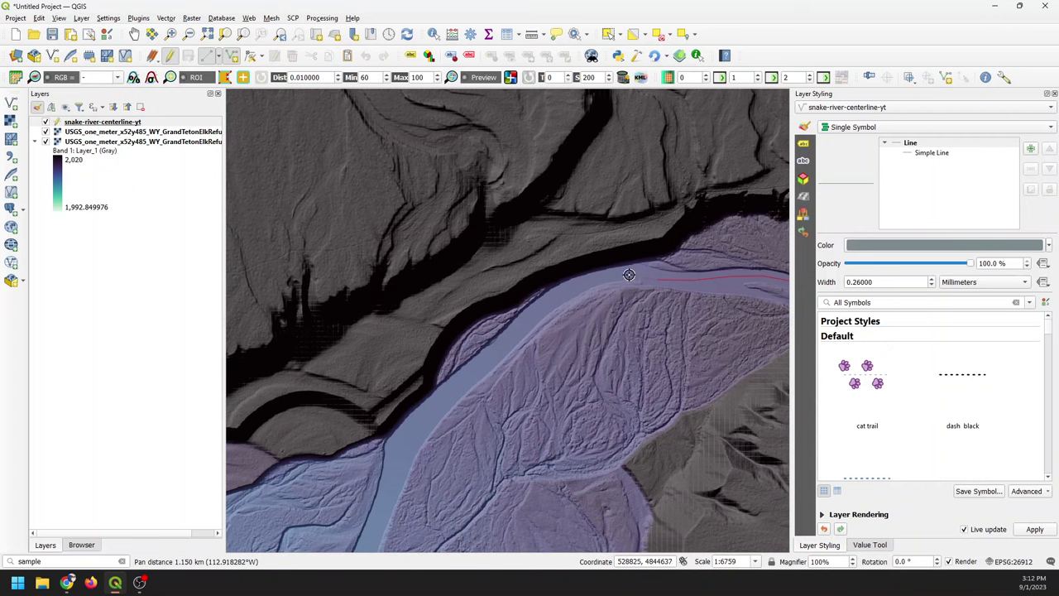
{"action": "left_click", "coordinate": [579, 284]}
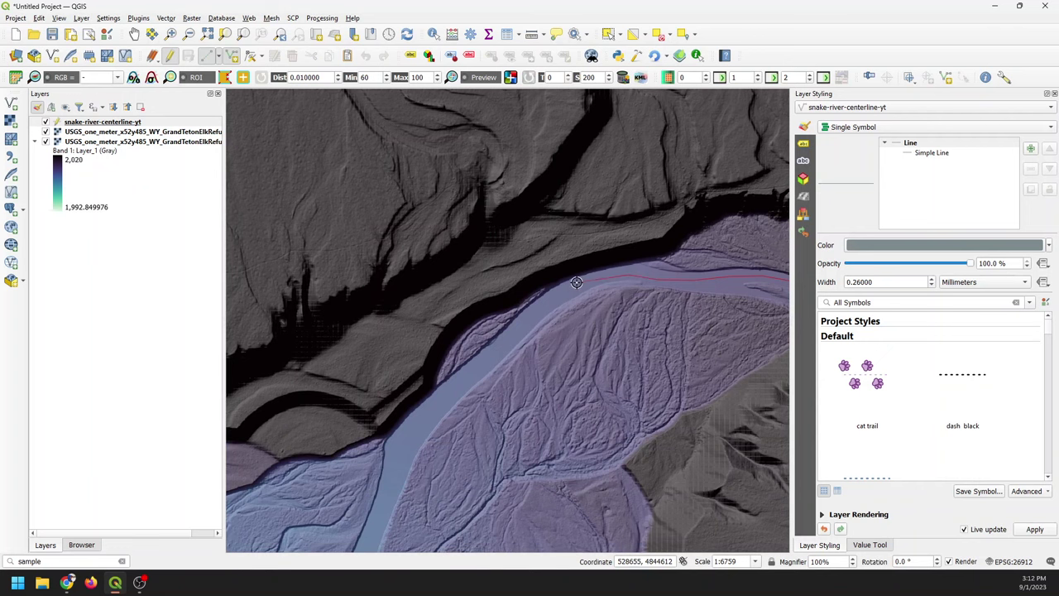
{"action": "left_click", "coordinate": [496, 342]}
{"action": "left_click_drag", "start_coordinate": [401, 461], "coordinate": [437, 345]}
{"action": "scroll", "coordinate": [528, 227], "scroll_direction": "down", "scroll_amount": 1}
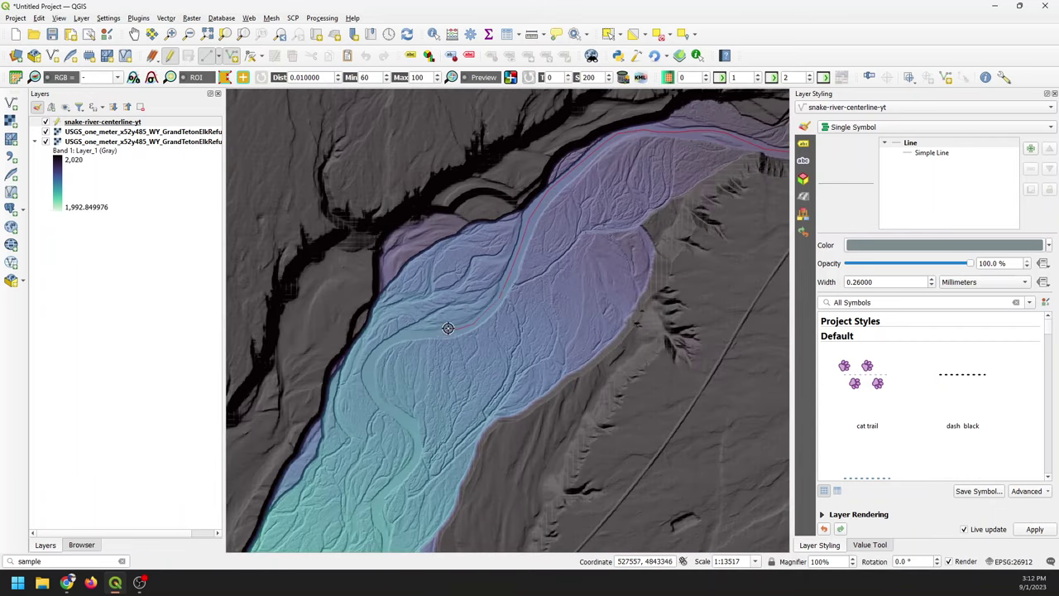
- Extend the centerline west along the mid-channel and around the tight meander bend until it heads south
{"action": "scroll", "coordinate": [447, 331], "scroll_direction": "up", "scroll_amount": 2}
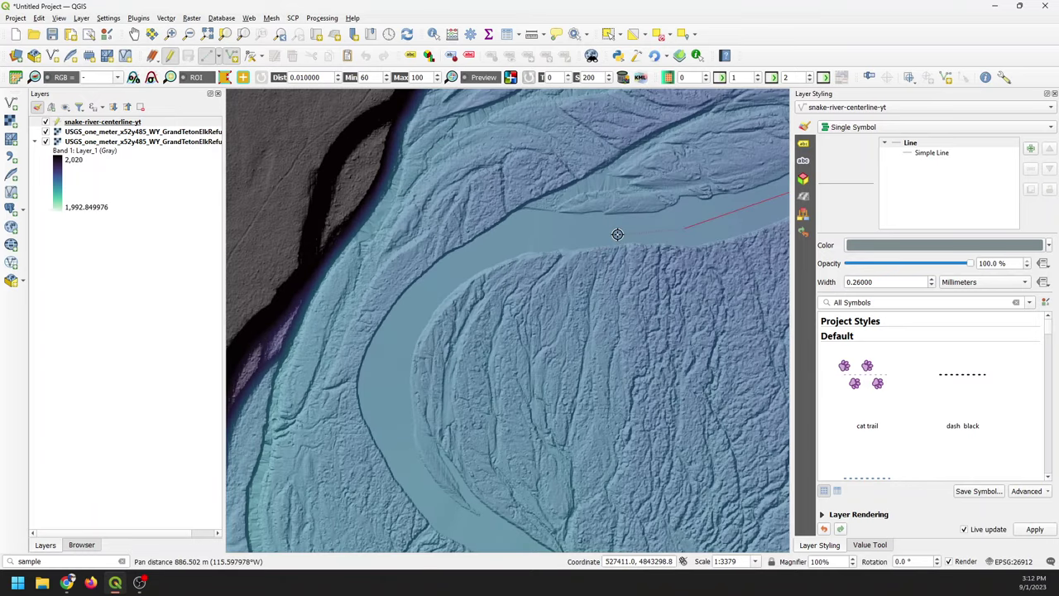
{"action": "left_click", "coordinate": [526, 242]}
{"action": "left_click", "coordinate": [467, 265]}
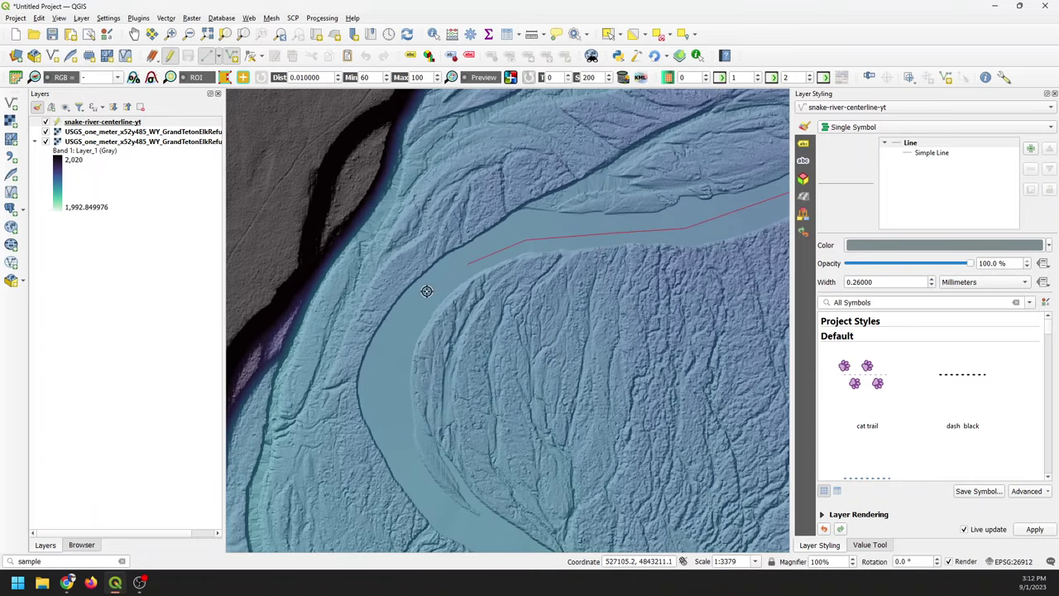
{"action": "left_click", "coordinate": [408, 307]}
{"action": "left_click", "coordinate": [386, 361]}
{"action": "left_click", "coordinate": [391, 422]}
{"action": "left_click_drag", "start_coordinate": [447, 480], "coordinate": [435, 177]}
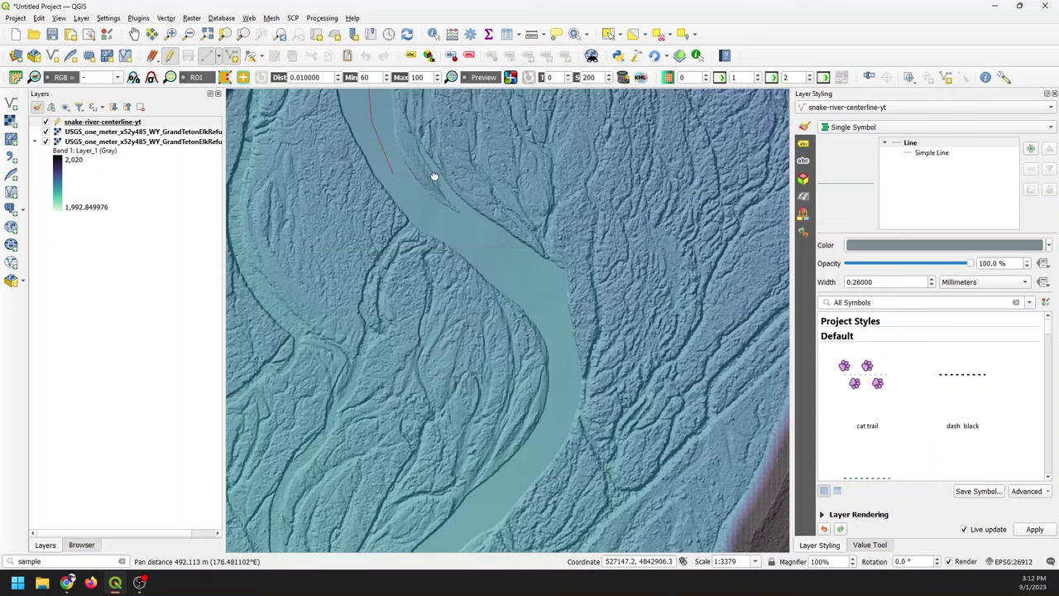
- Continue the centerline southeast down the channel and around the next bend, turning it back to the southwest
{"action": "left_click", "coordinate": [456, 229]}
{"action": "left_click", "coordinate": [518, 275]}
{"action": "left_click", "coordinate": [544, 313]}
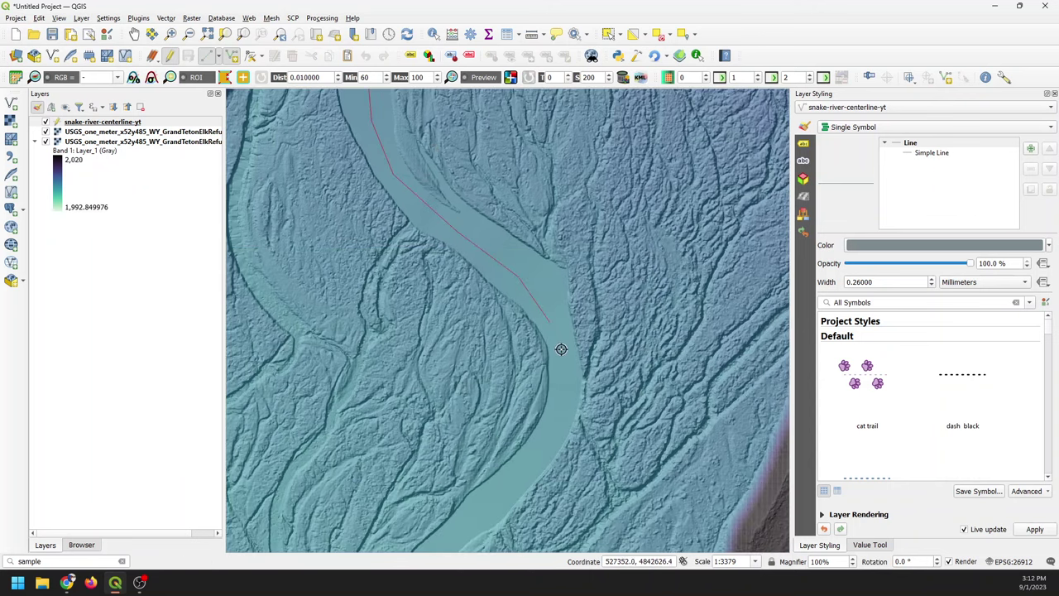
{"action": "left_click_drag", "start_coordinate": [558, 402], "coordinate": [586, 124]}
{"action": "left_click", "coordinate": [590, 121]}
{"action": "left_click", "coordinate": [539, 194]}
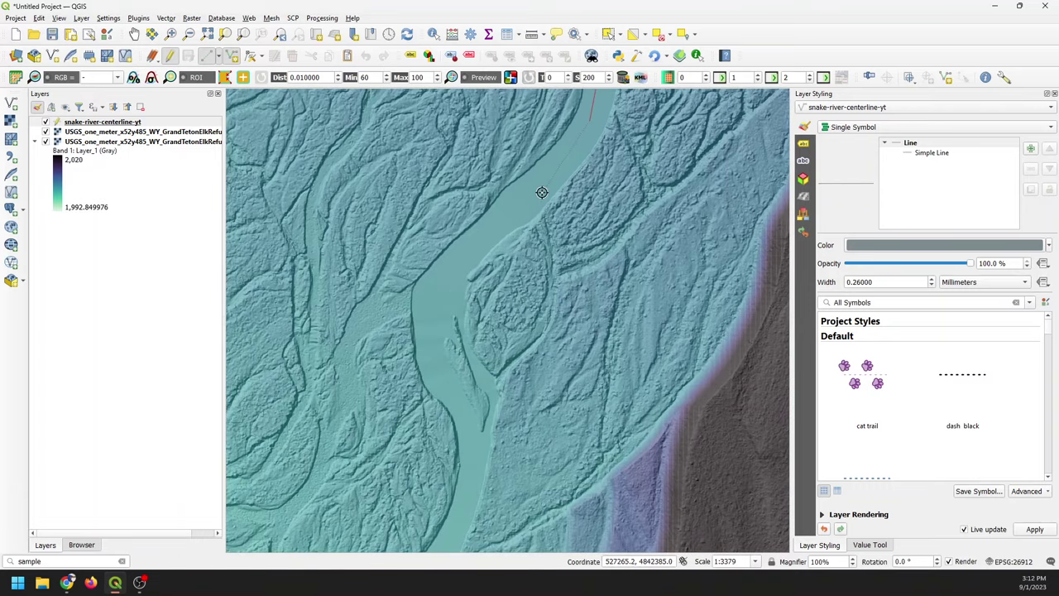
- Trace the centerline down the main channel west of the small mid-channel bar and into the following southwest curve
{"action": "left_click", "coordinate": [438, 281]}
{"action": "left_click", "coordinate": [430, 316]}
{"action": "left_click", "coordinate": [432, 359]}
{"action": "left_click", "coordinate": [455, 398]}
{"action": "left_click_drag", "start_coordinate": [472, 433], "coordinate": [499, 174]}
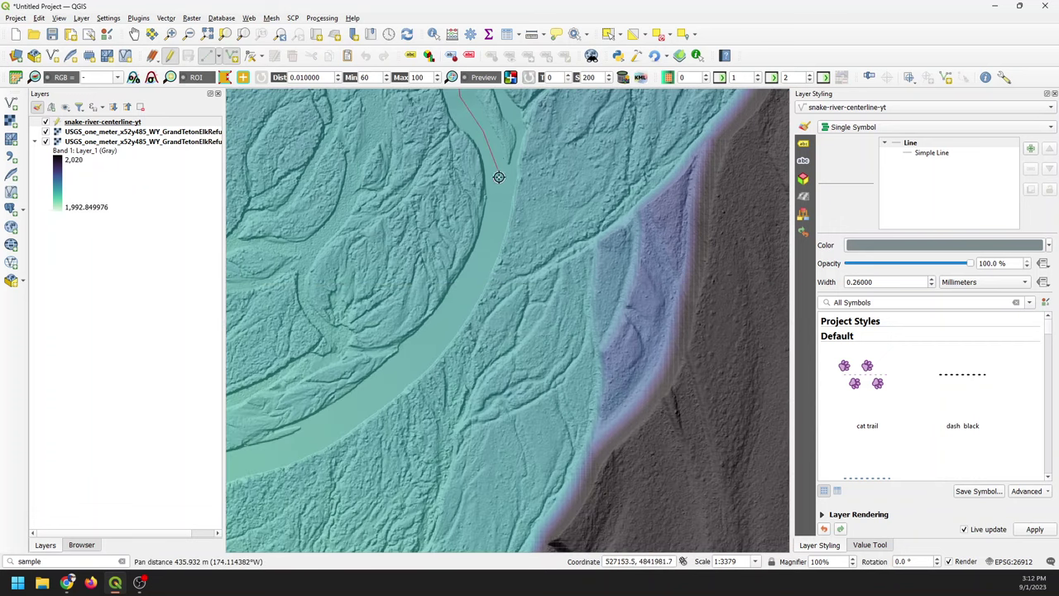
{"action": "left_click", "coordinate": [496, 222]}
{"action": "left_click", "coordinate": [468, 282]}
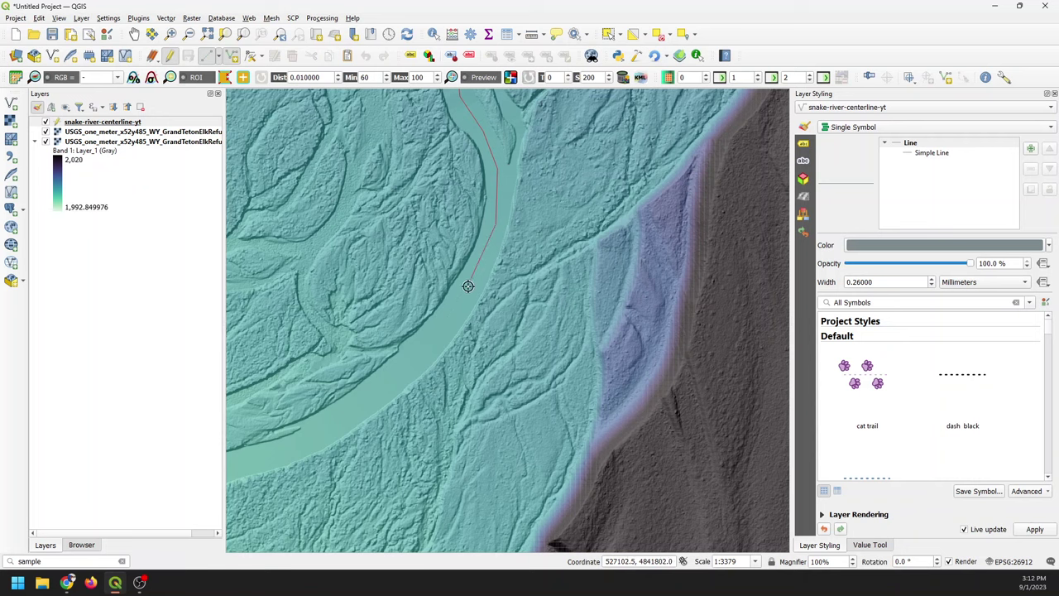
- Extend the centerline southwest along the long, gently curving reach toward the dark western valley wall
{"action": "left_click_drag", "start_coordinate": [449, 300], "coordinate": [582, 149]}
{"action": "left_click", "coordinate": [539, 212]}
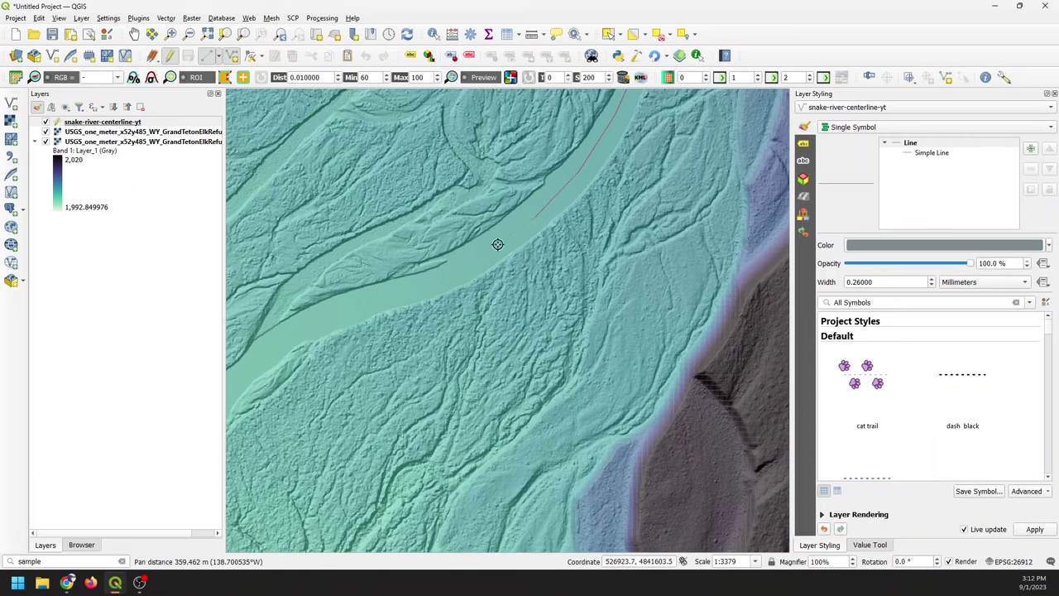
{"action": "left_click", "coordinate": [477, 262]}
{"action": "left_click_drag", "start_coordinate": [395, 298], "coordinate": [551, 198]}
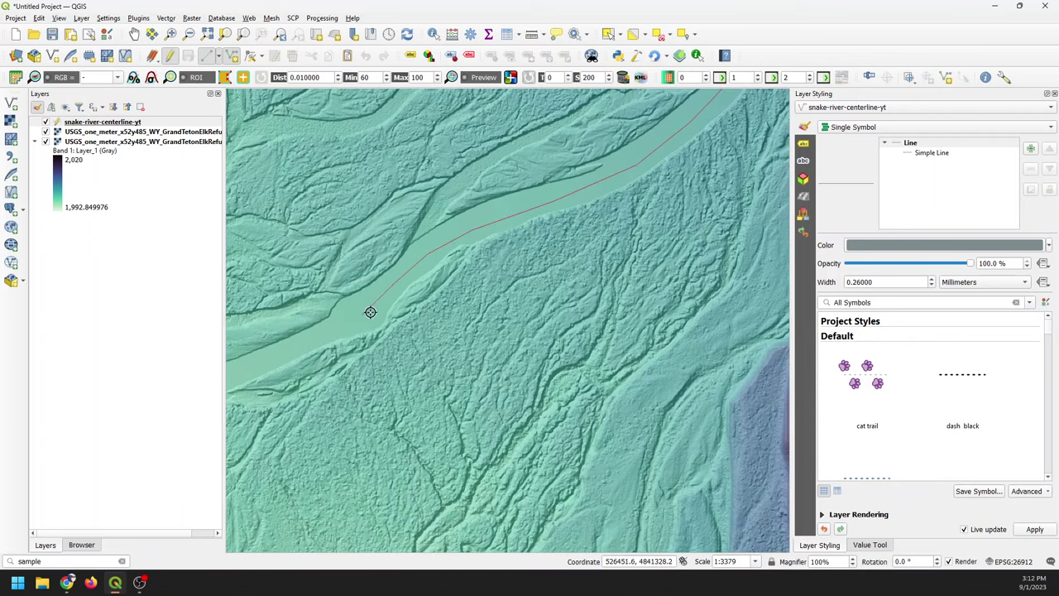
{"action": "left_click_drag", "start_coordinate": [382, 297], "coordinate": [528, 196]}
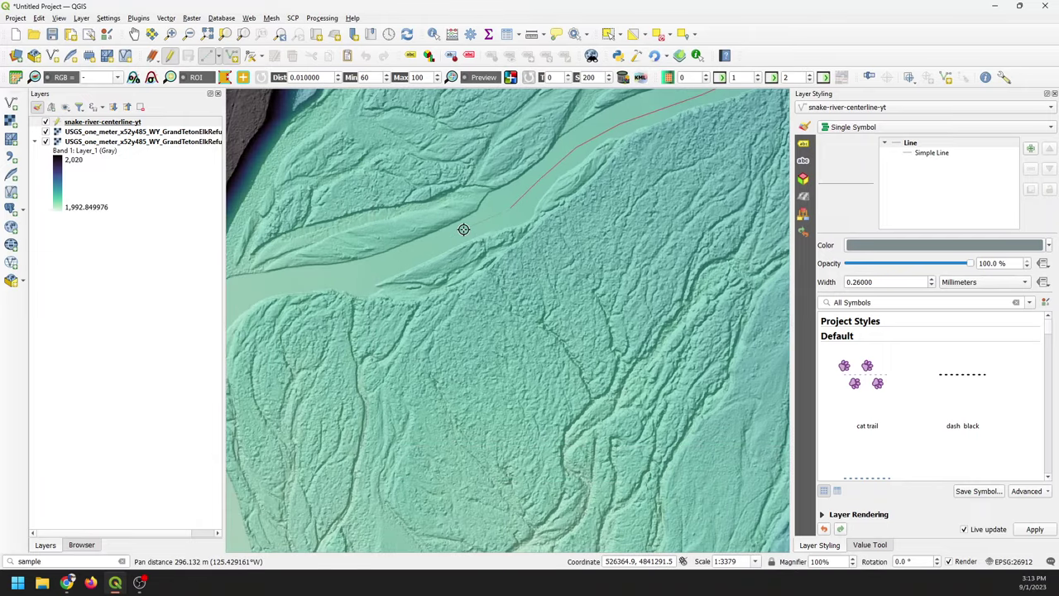
{"action": "left_click", "coordinate": [393, 266]}
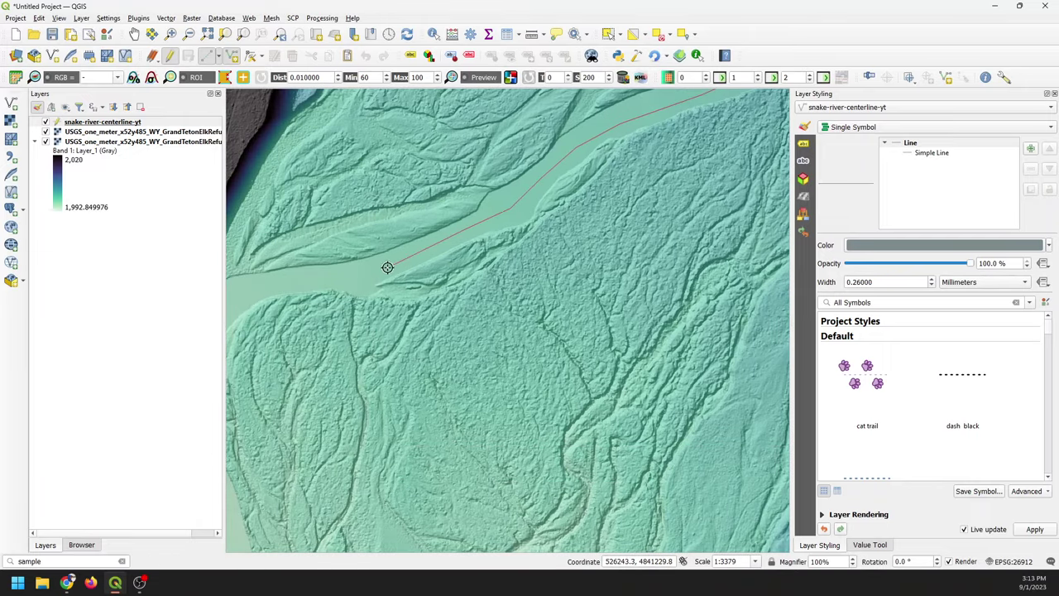
- Trace the centerline around the bend against the western valley wall and south through the next curve
{"action": "scroll", "coordinate": [402, 265], "scroll_direction": "down", "scroll_amount": 1}
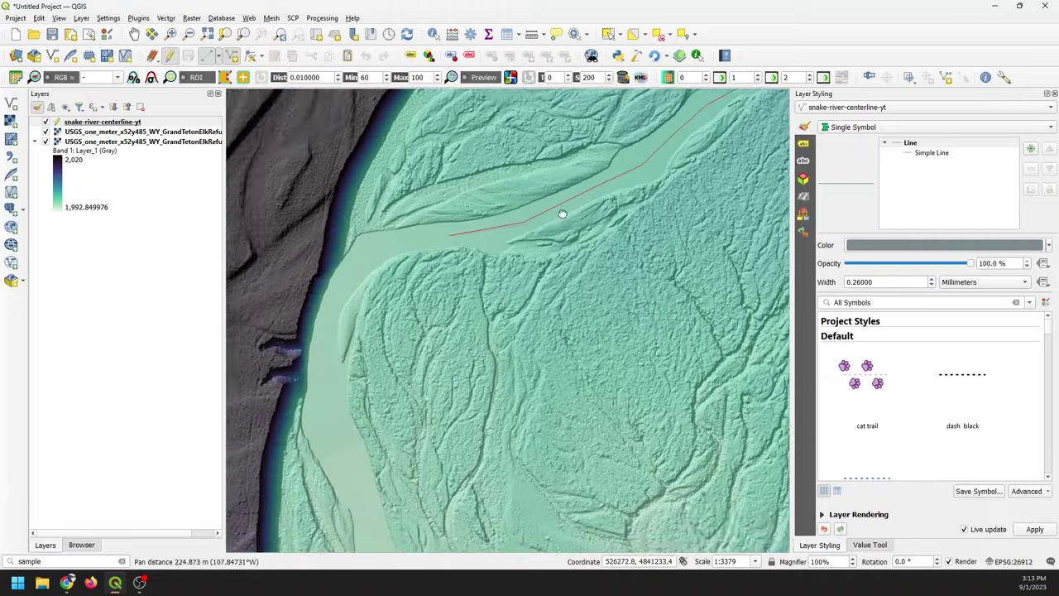
{"action": "left_click_drag", "start_coordinate": [402, 265], "coordinate": [513, 214]}
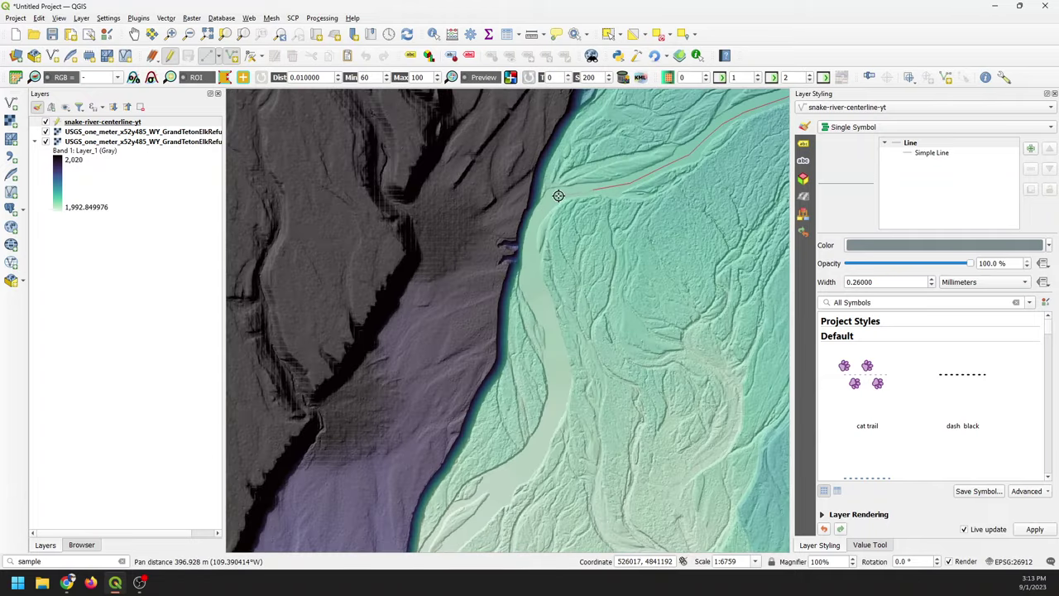
{"action": "left_click", "coordinate": [542, 198]}
{"action": "left_click", "coordinate": [532, 225]}
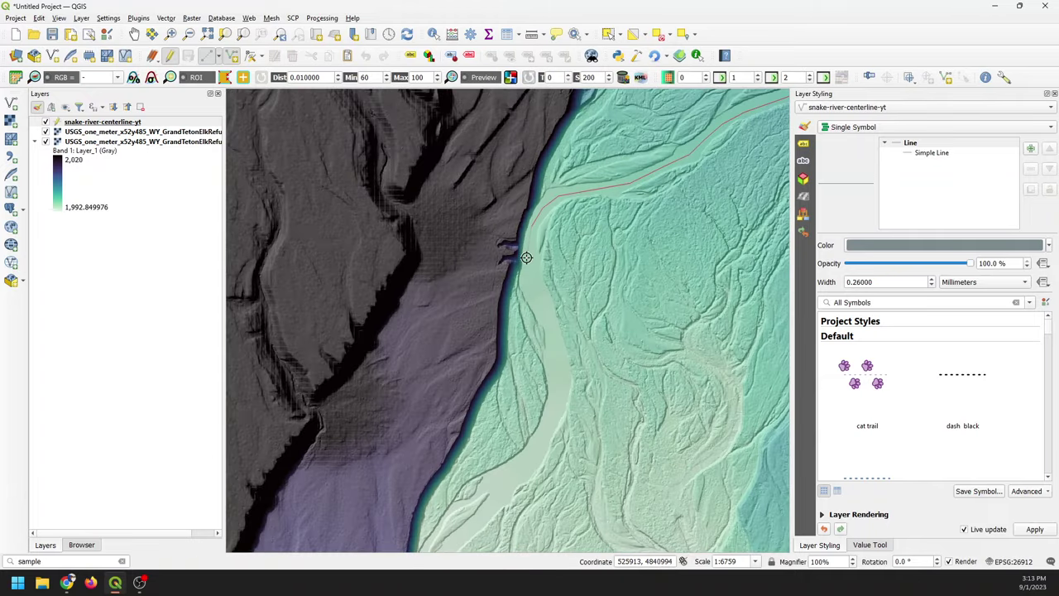
{"action": "left_click", "coordinate": [526, 258]}
{"action": "left_click", "coordinate": [536, 297]}
{"action": "left_click", "coordinate": [561, 389]}
{"action": "left_click", "coordinate": [531, 462]}
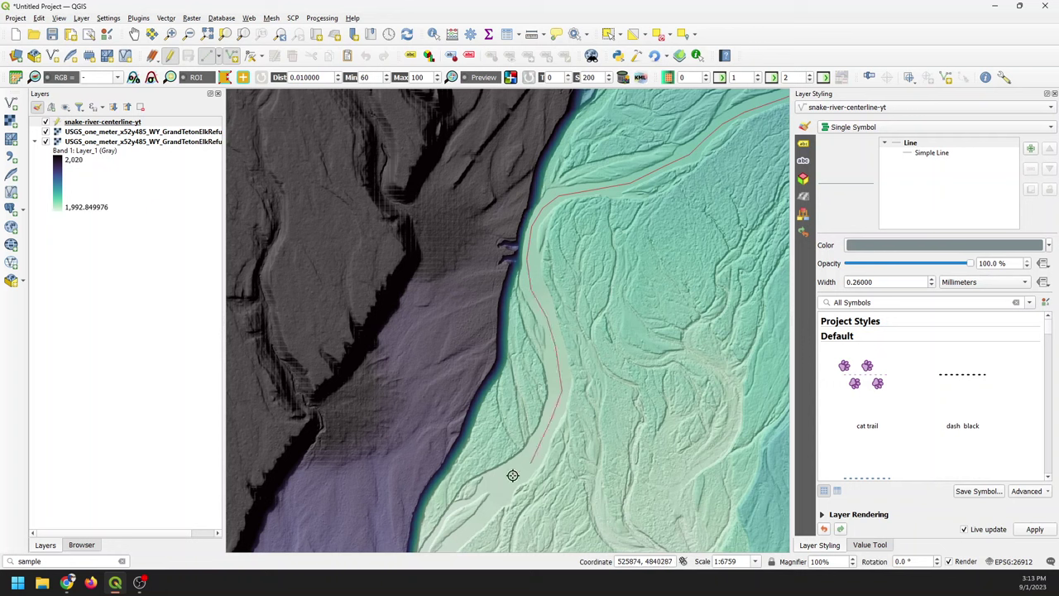
- Extend the centerline southwest to the DEM's southern edge and finish the line feature with the autogenerated fid
{"action": "left_click_drag", "start_coordinate": [521, 496], "coordinate": [549, 326]}
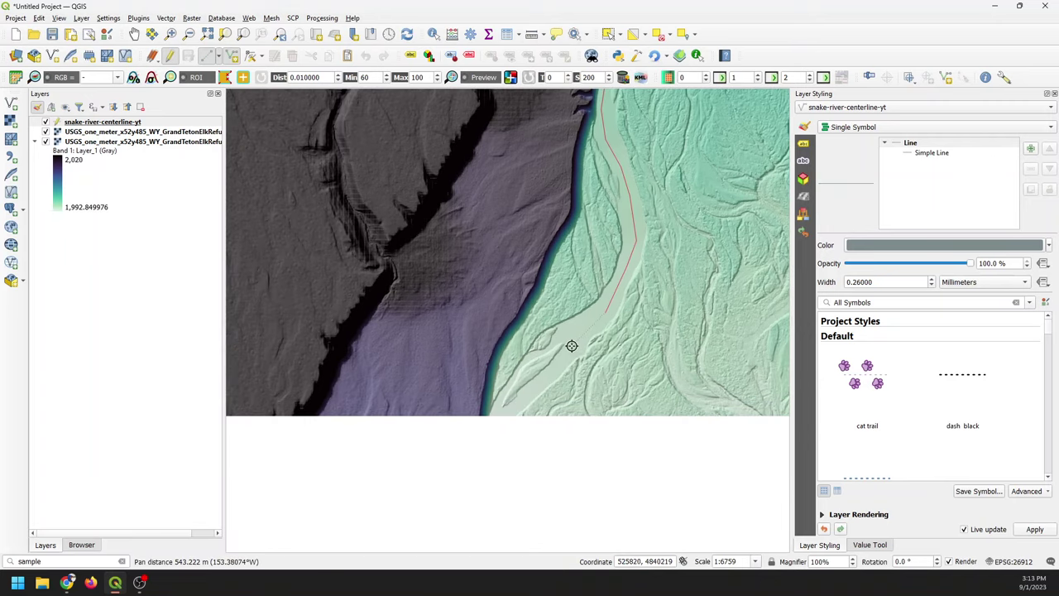
{"action": "left_click", "coordinate": [544, 378]}
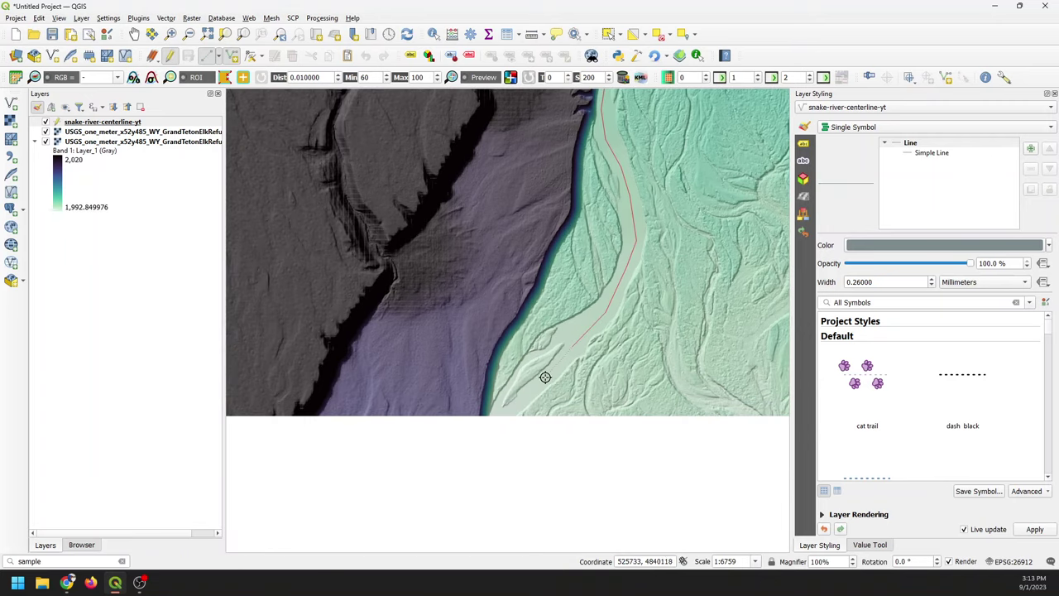
{"action": "left_click", "coordinate": [509, 412]}
{"action": "right_click", "coordinate": [509, 412]}
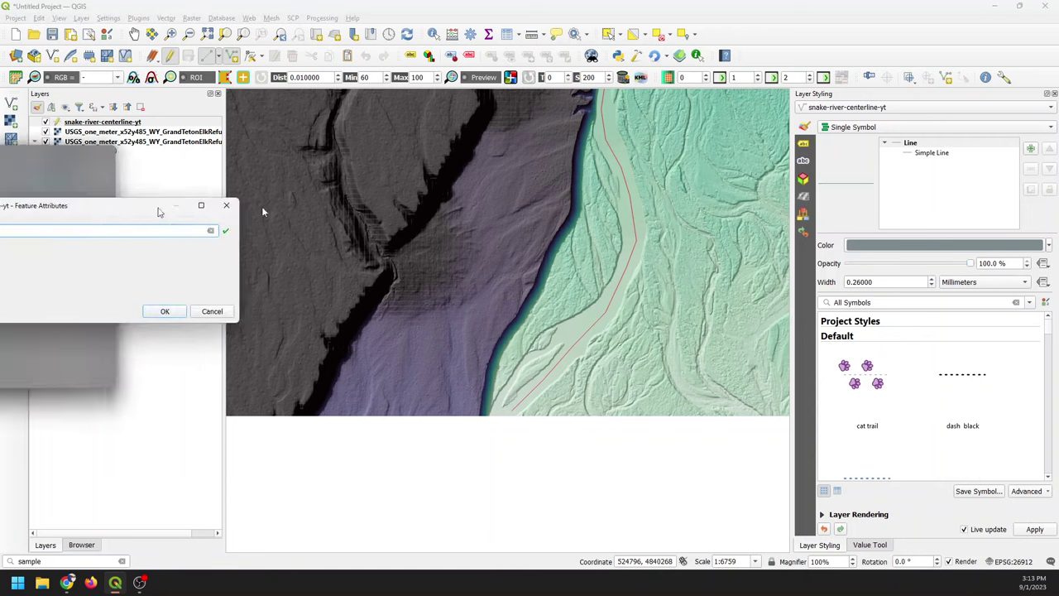
{"action": "left_click", "coordinate": [592, 294]}
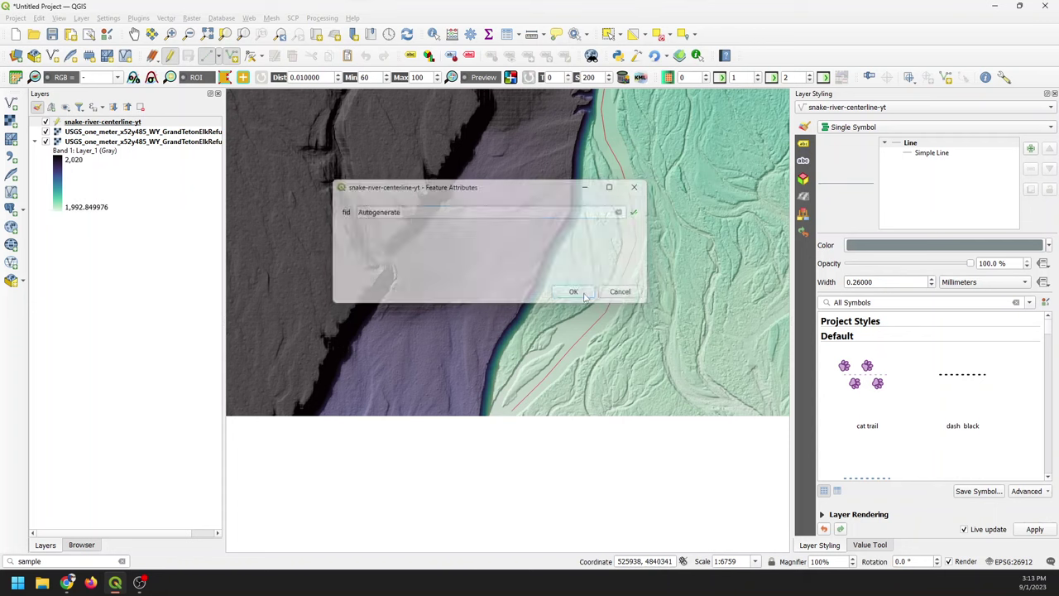
- Set the color of the centerline's simple line symbol to red
{"action": "left_click", "coordinate": [930, 153]}
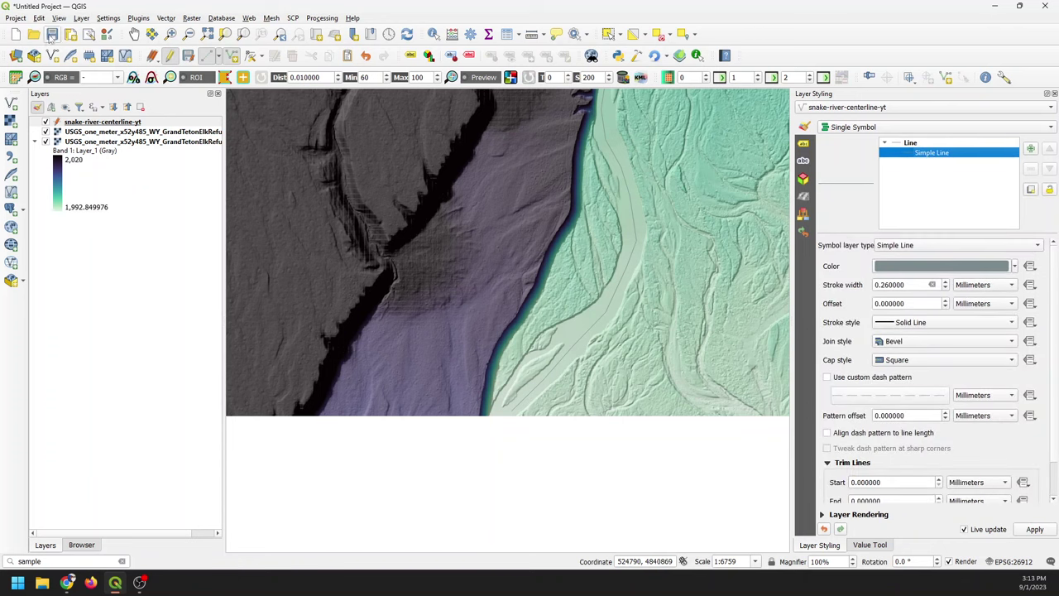
{"action": "left_click", "coordinate": [61, 21]}
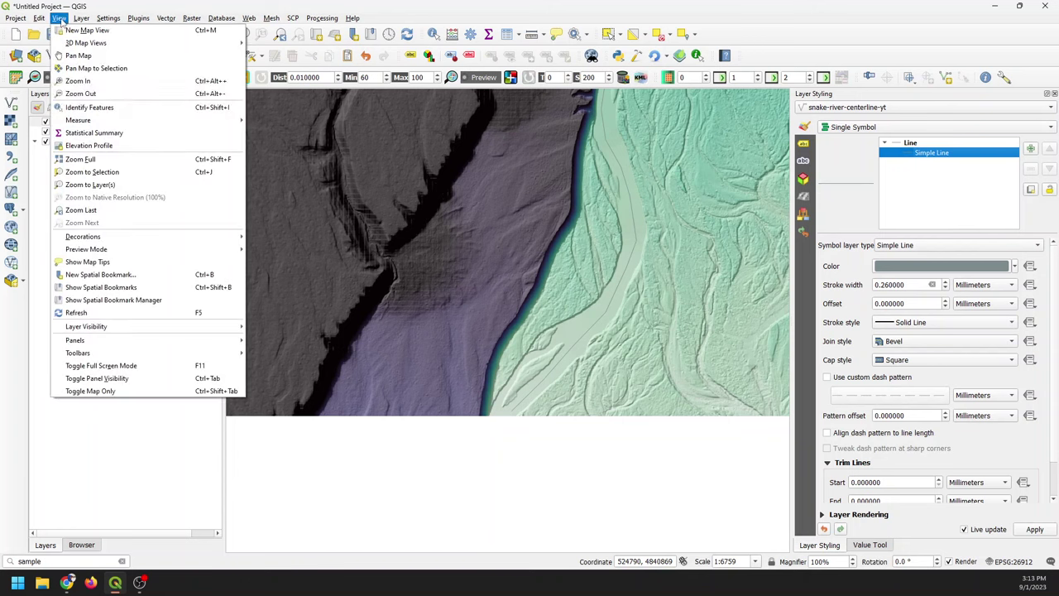
{"action": "mouse_move", "coordinate": [204, 340]}
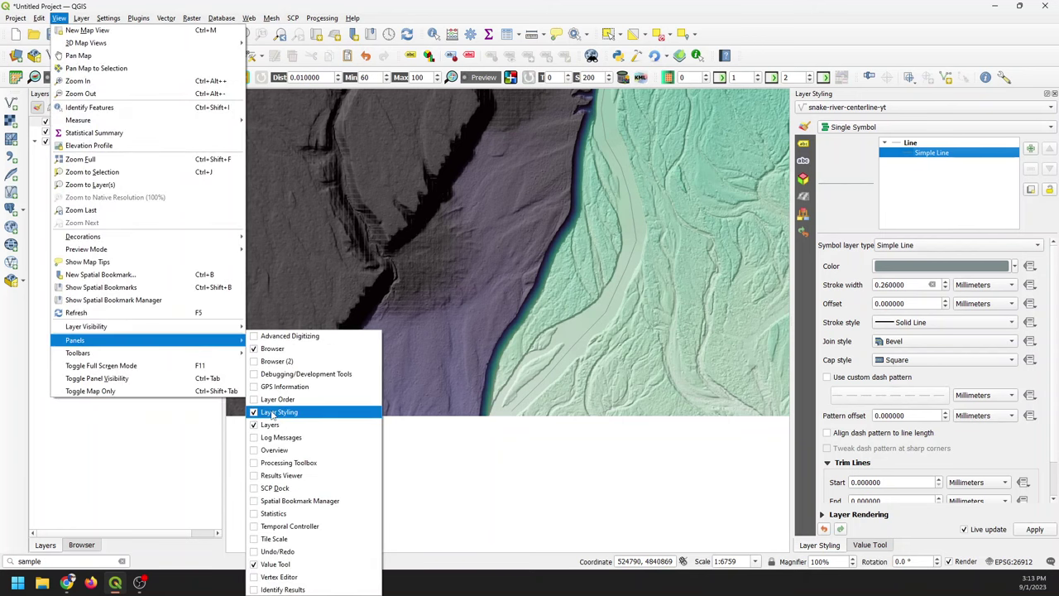
{"action": "left_click", "coordinate": [447, 5]}
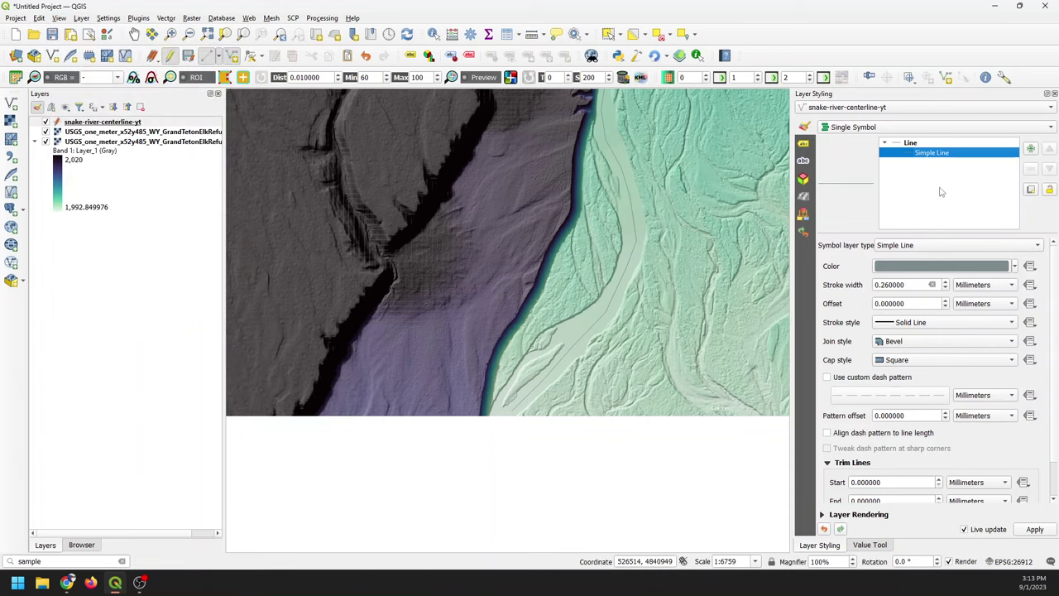
{"action": "left_click", "coordinate": [1014, 269]}
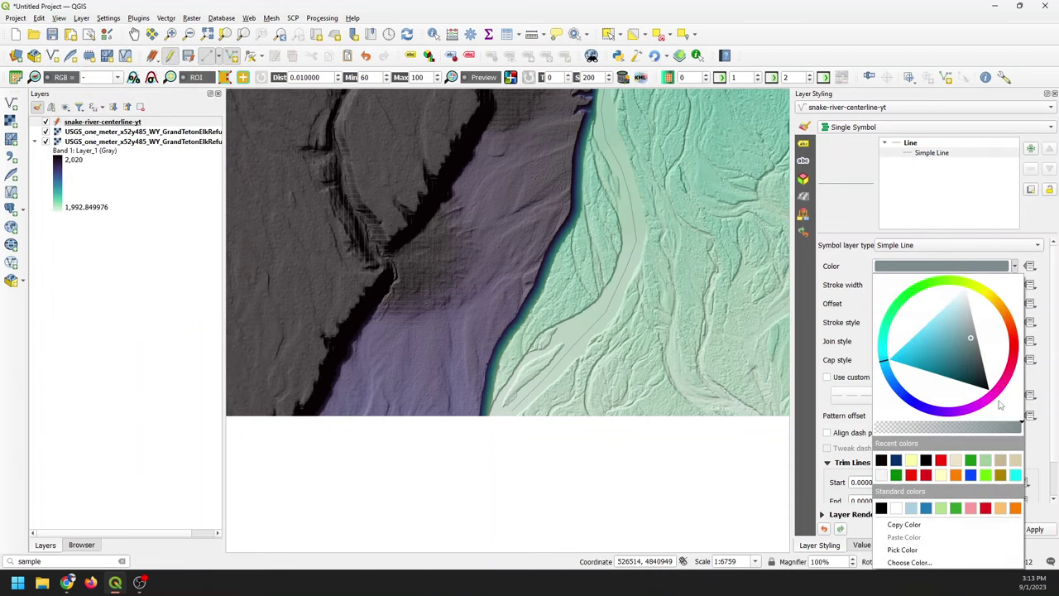
{"action": "left_click", "coordinate": [942, 461]}
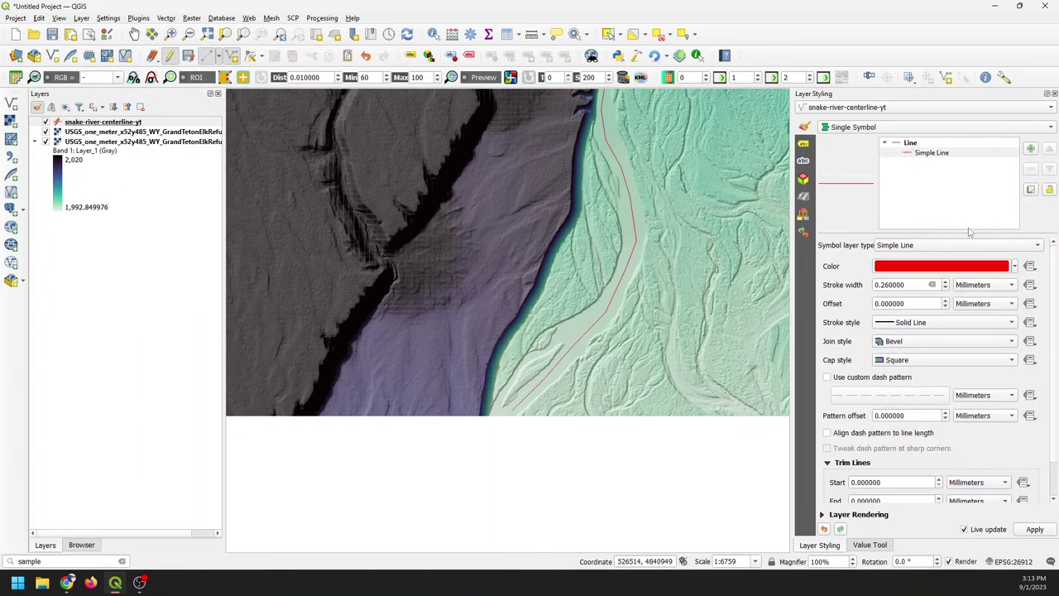
- Set the centerline's stroke width to 2 points
{"action": "left_click", "coordinate": [973, 287]}
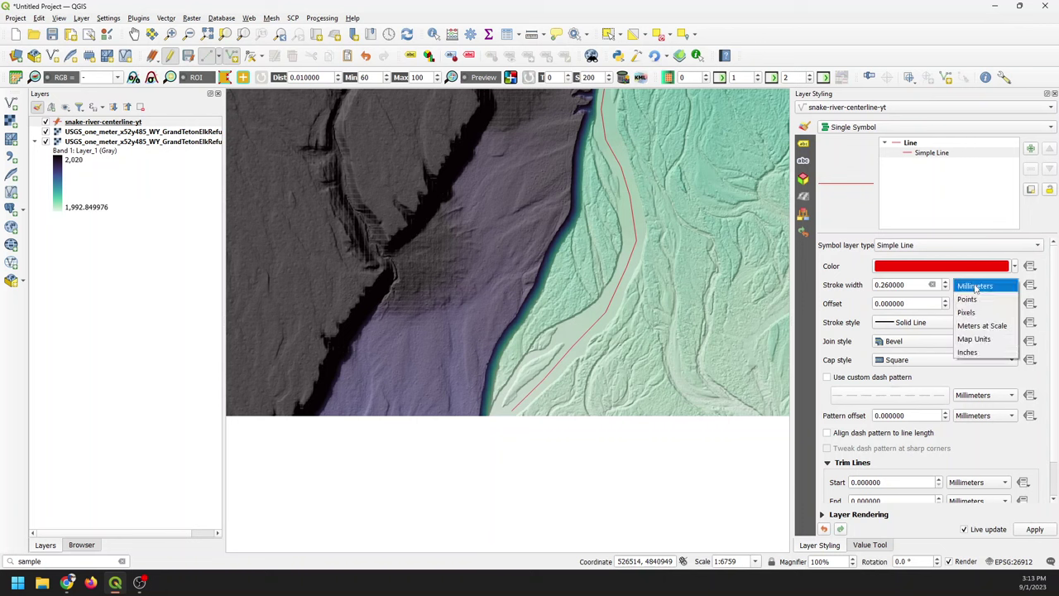
{"action": "left_click", "coordinate": [975, 298]}
{"action": "left_click_drag", "start_coordinate": [915, 285], "coordinate": [850, 283]}
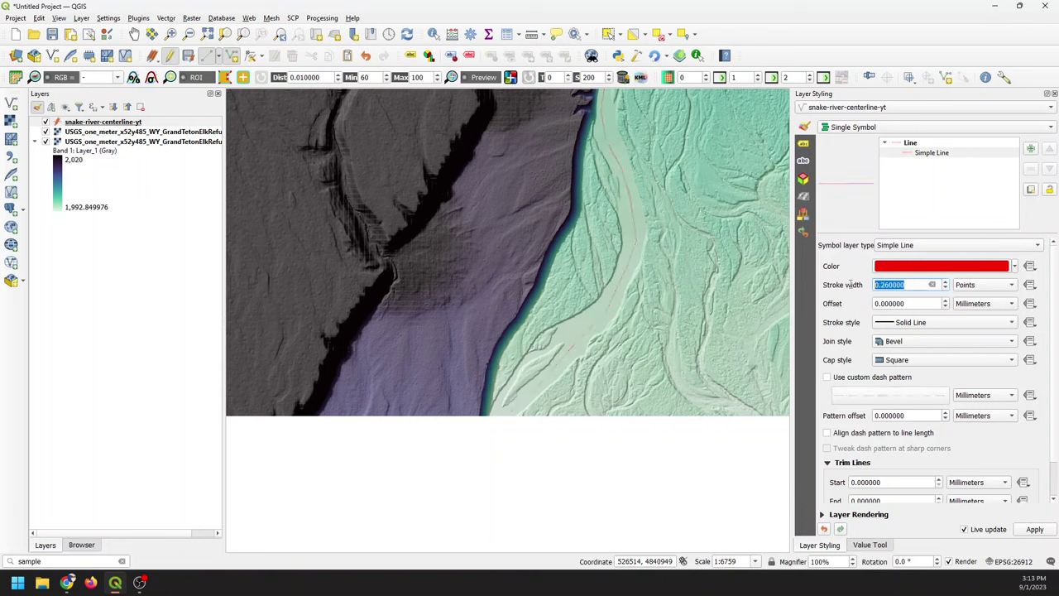
{"action": "type", "text": "3"}
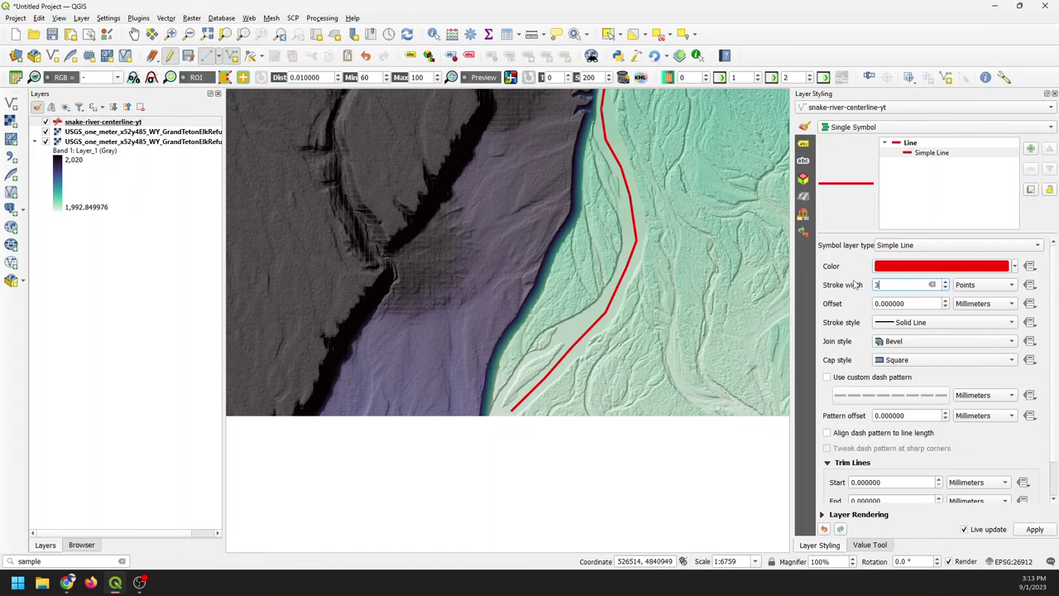
{"action": "key", "text": "BackSpace"}
{"action": "type", "text": "2"}
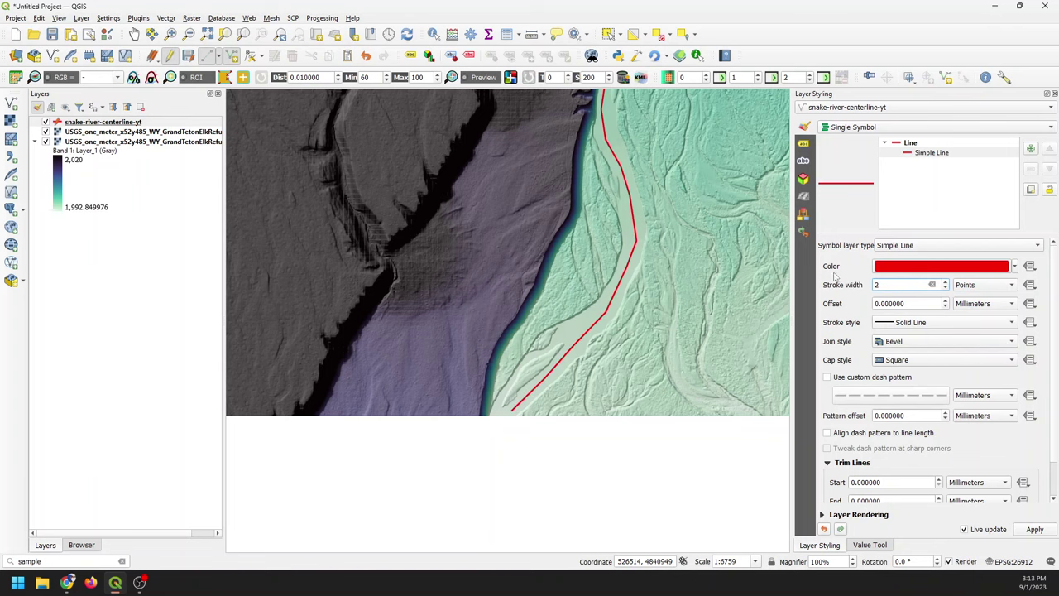
- Save the edits to the snake-river-centerline-yt layer and turn off editing
{"action": "scroll", "coordinate": [571, 194], "scroll_direction": "down", "scroll_amount": 1}
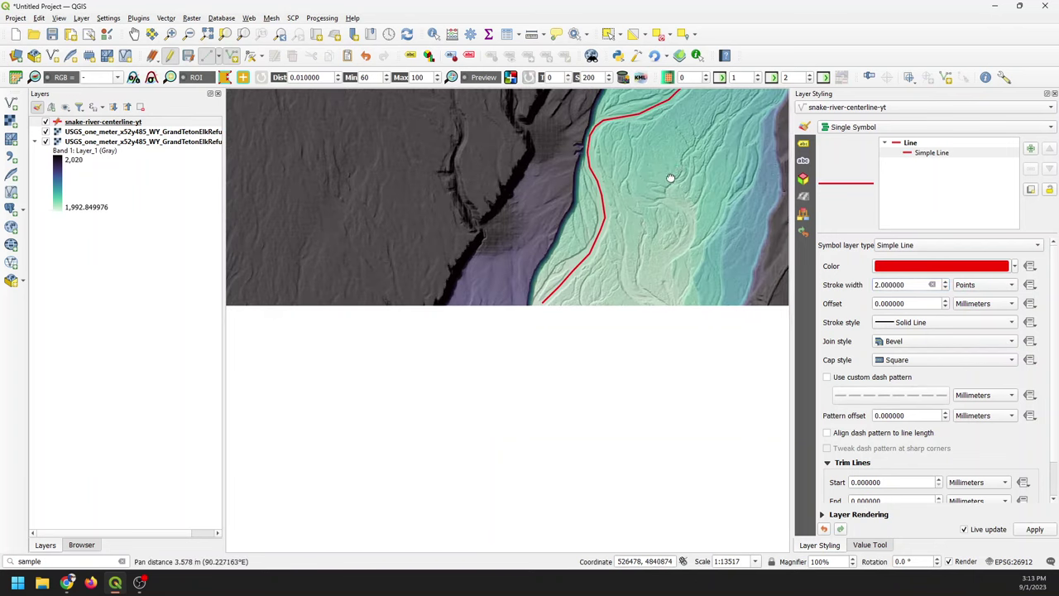
{"action": "left_click_drag", "start_coordinate": [669, 177], "coordinate": [528, 367]}
{"action": "scroll", "coordinate": [583, 273], "scroll_direction": "down", "scroll_amount": 1}
{"action": "left_click_drag", "start_coordinate": [659, 184], "coordinate": [617, 287]}
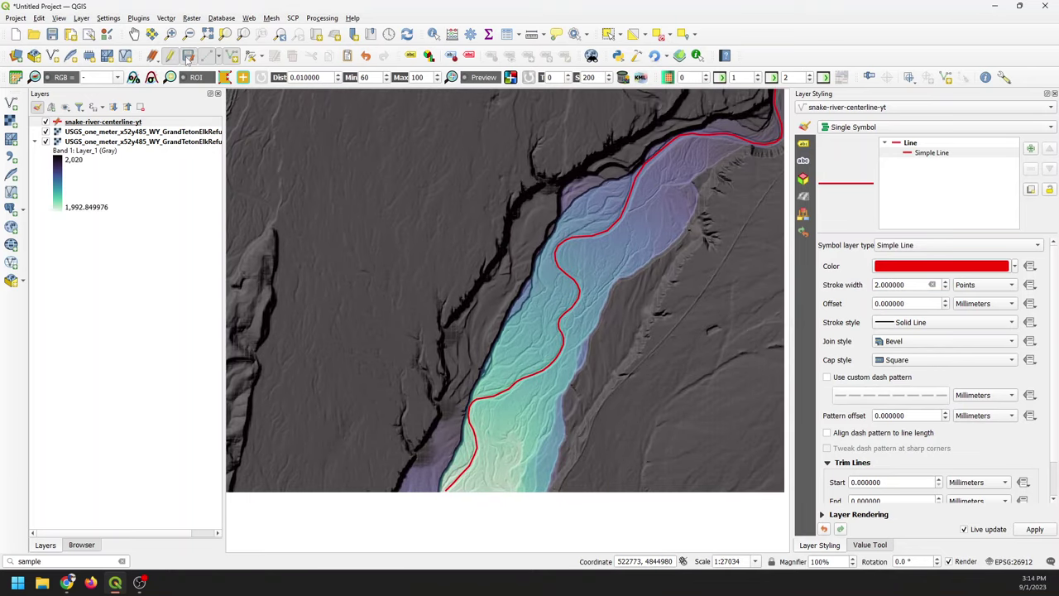
{"action": "left_click", "coordinate": [188, 58]}
{"action": "left_click", "coordinate": [169, 56]}
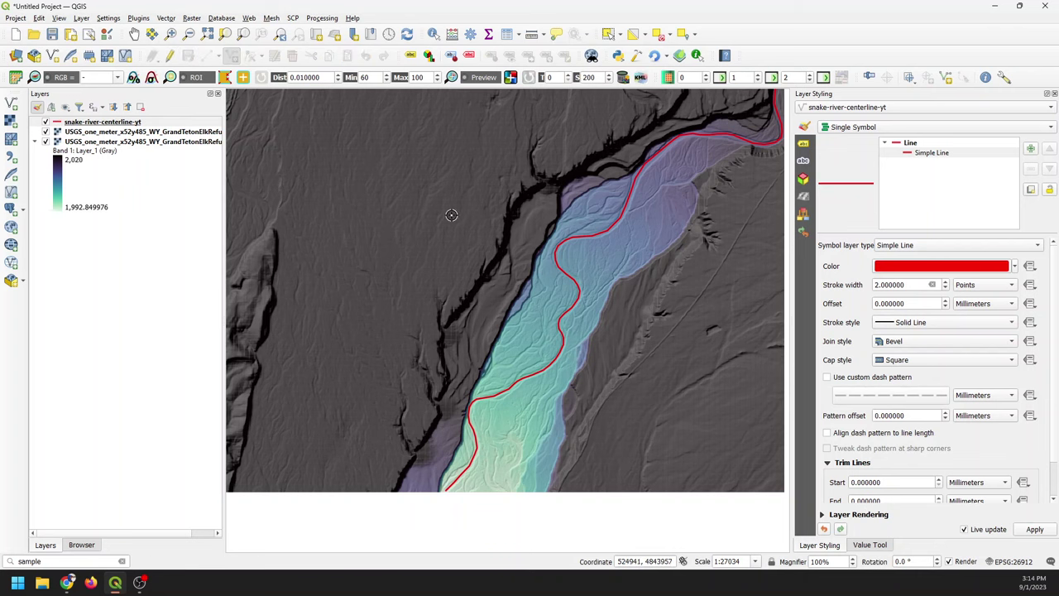
{"action": "left_click_drag", "start_coordinate": [702, 210], "coordinate": [642, 266]}
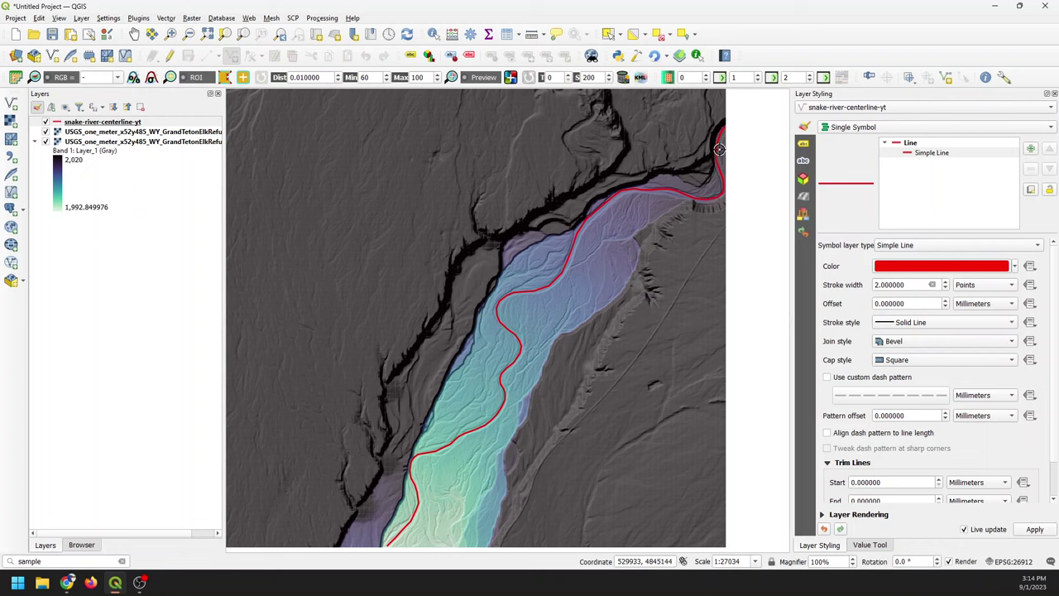
{"action": "scroll", "coordinate": [673, 190], "scroll_direction": "up", "scroll_amount": 1}
{"action": "left_click_drag", "start_coordinate": [672, 190], "coordinate": [565, 232]}
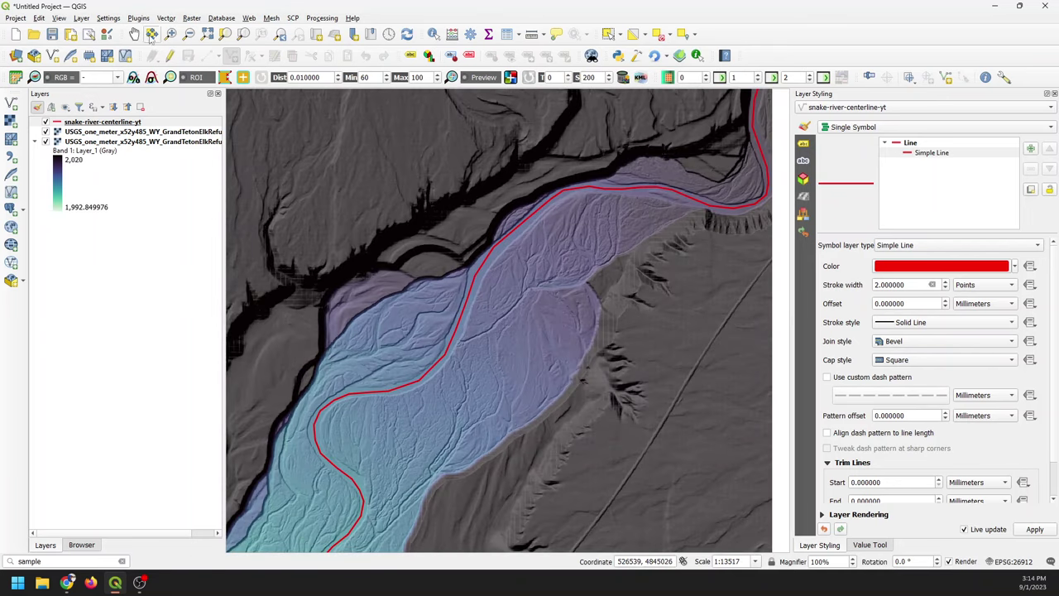
{"action": "left_click_drag", "start_coordinate": [730, 203], "coordinate": [587, 323]}
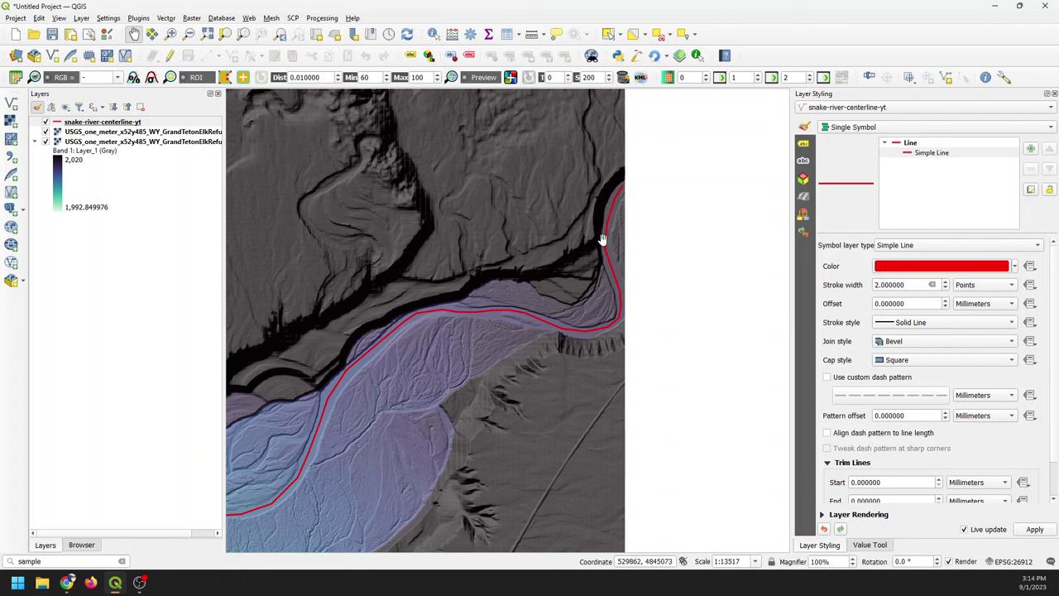
- Measure the Snake River's width from bank to bank across the centerline at the southeastern bend
{"action": "left_click", "coordinate": [532, 34]}
{"action": "left_click_drag", "start_coordinate": [438, 118], "coordinate": [413, 118]}
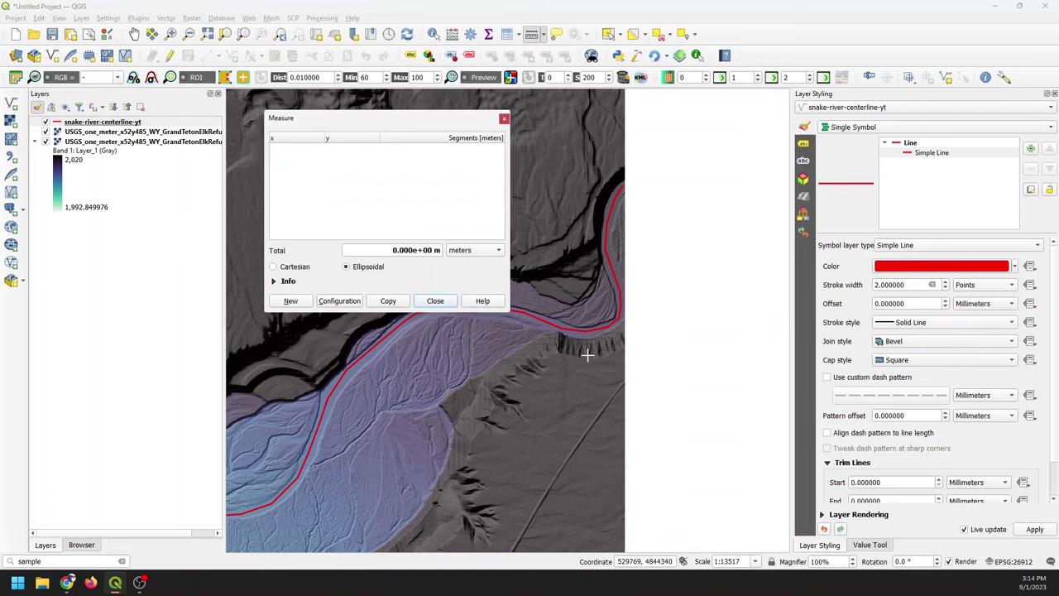
{"action": "scroll", "coordinate": [582, 329], "scroll_direction": "up", "scroll_amount": 3}
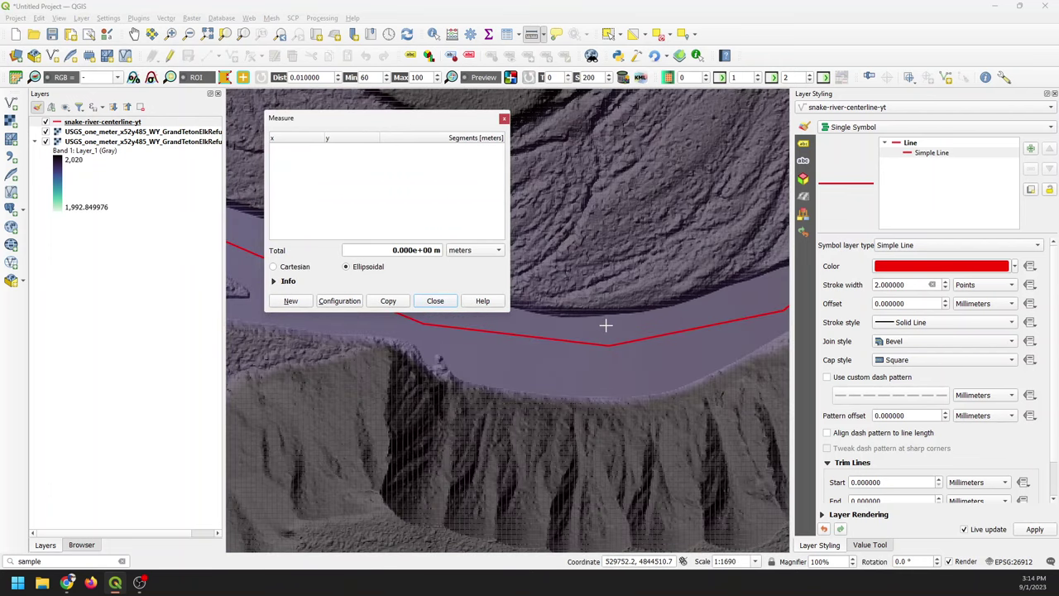
{"action": "left_click", "coordinate": [604, 313]}
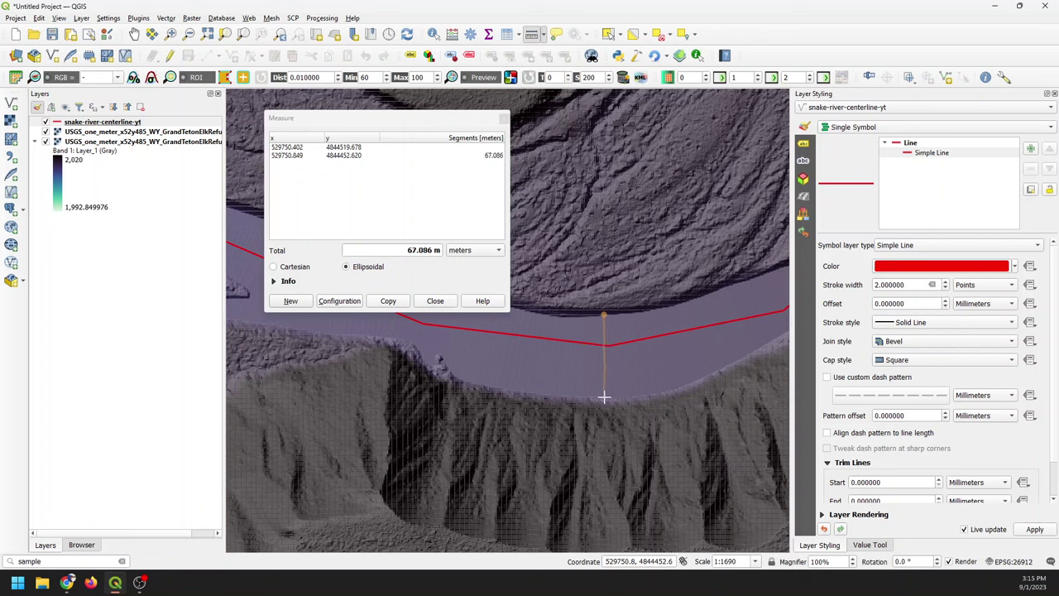
{"action": "left_click", "coordinate": [604, 398]}
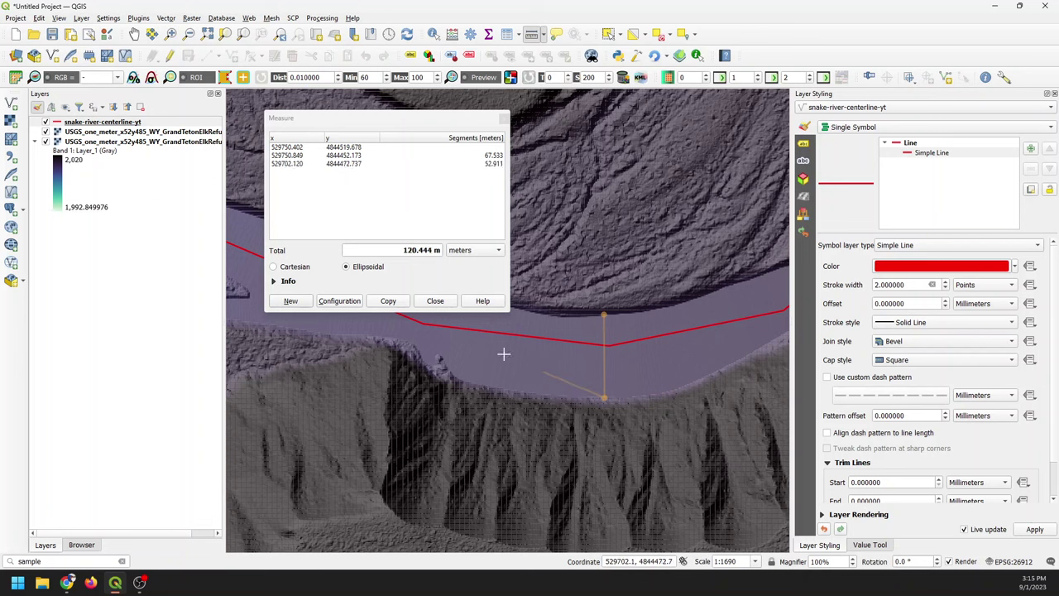
{"action": "left_click", "coordinate": [434, 301]}
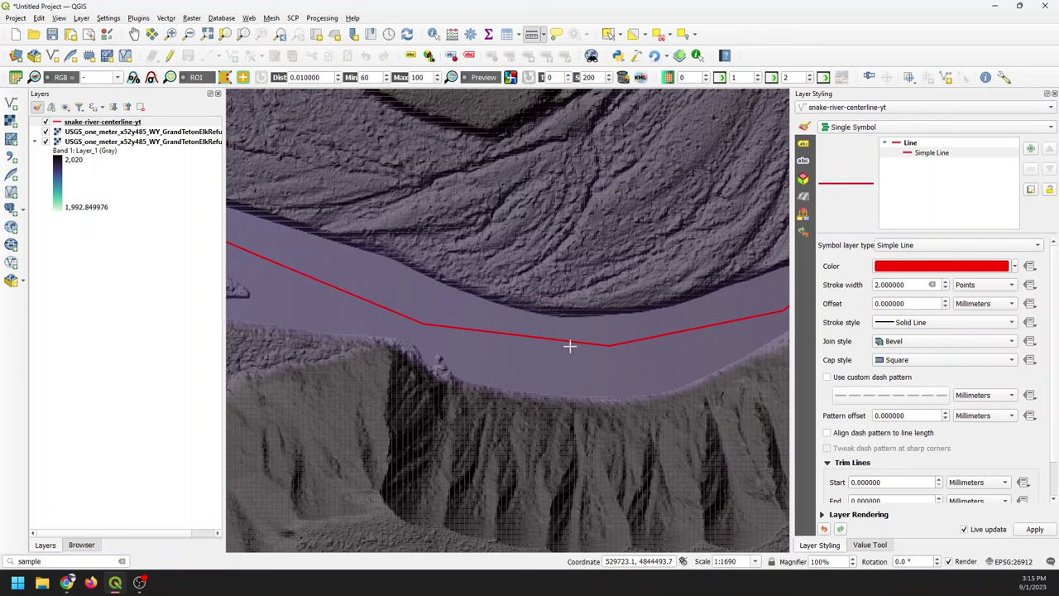
{"action": "scroll", "coordinate": [570, 346], "scroll_direction": "down", "scroll_amount": 2}
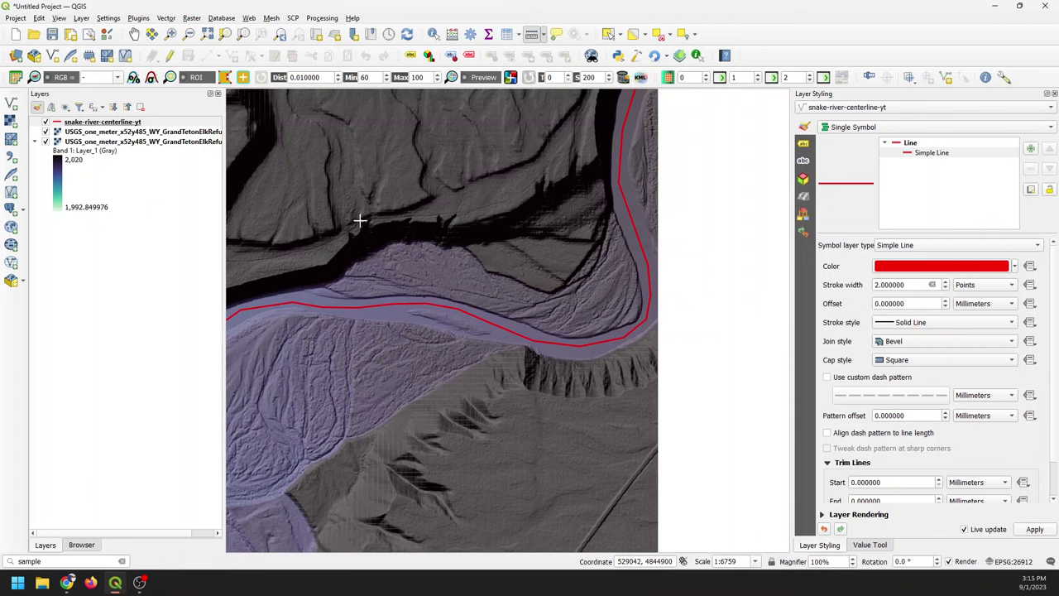
- Search the processing algorithms for "points along" and open Points along geometry
{"action": "left_click", "coordinate": [66, 561]}
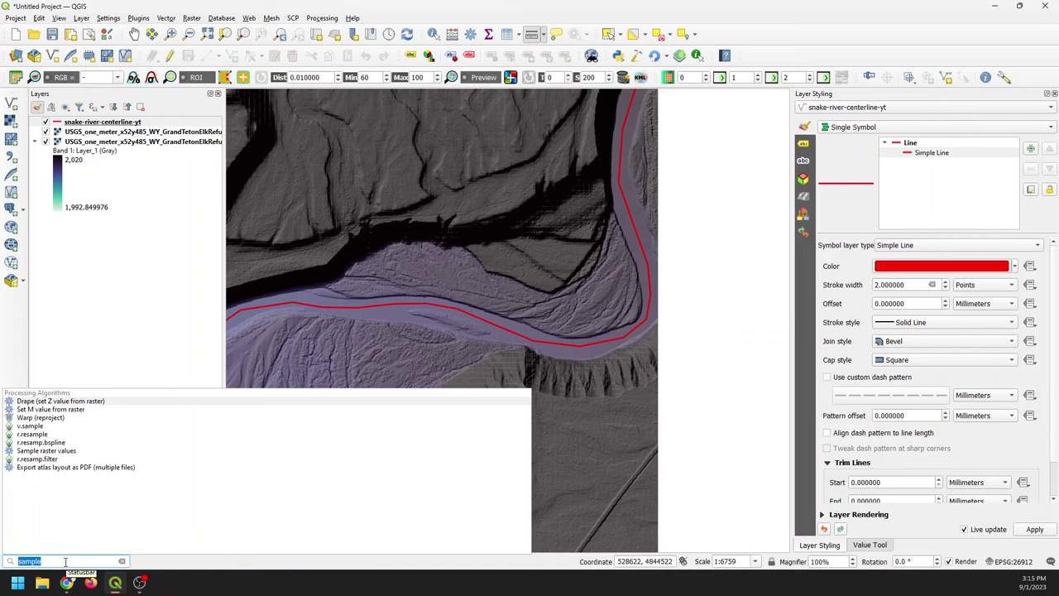
{"action": "key", "text": "BackSpace"}
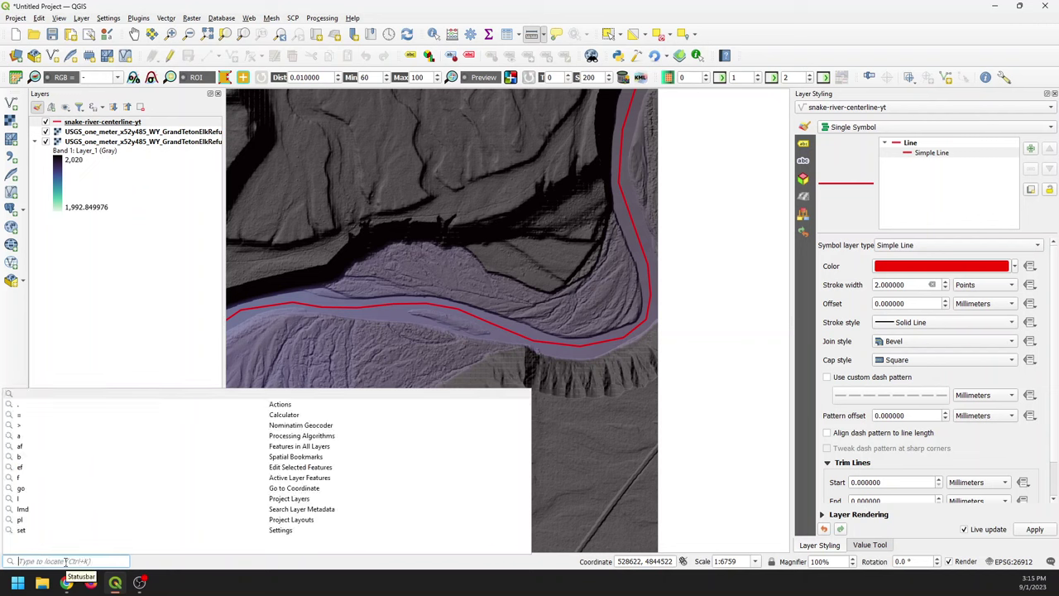
{"action": "type", "text": "points"}
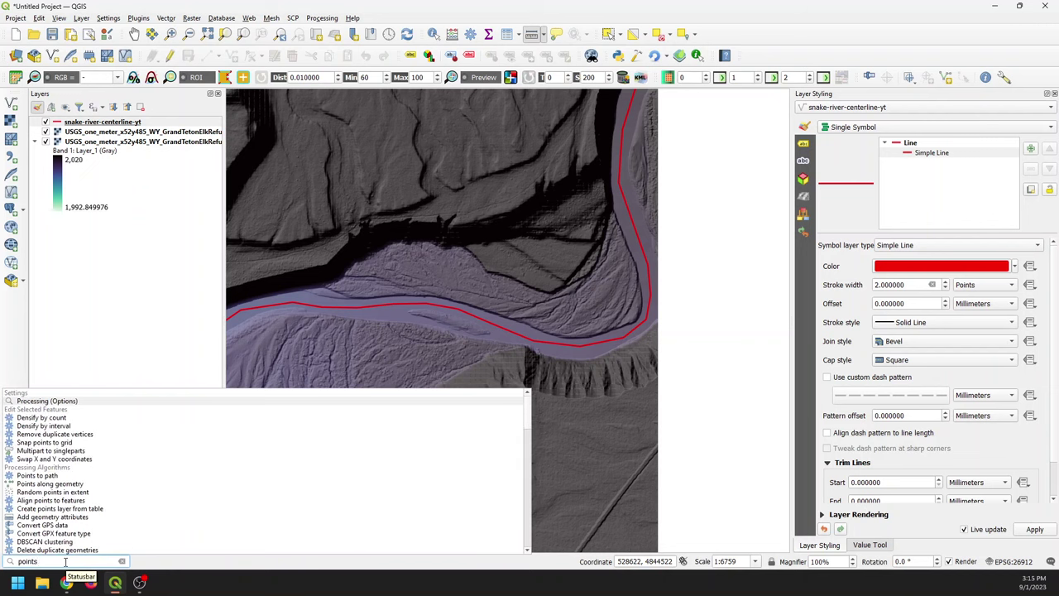
{"action": "type", "text": " along"}
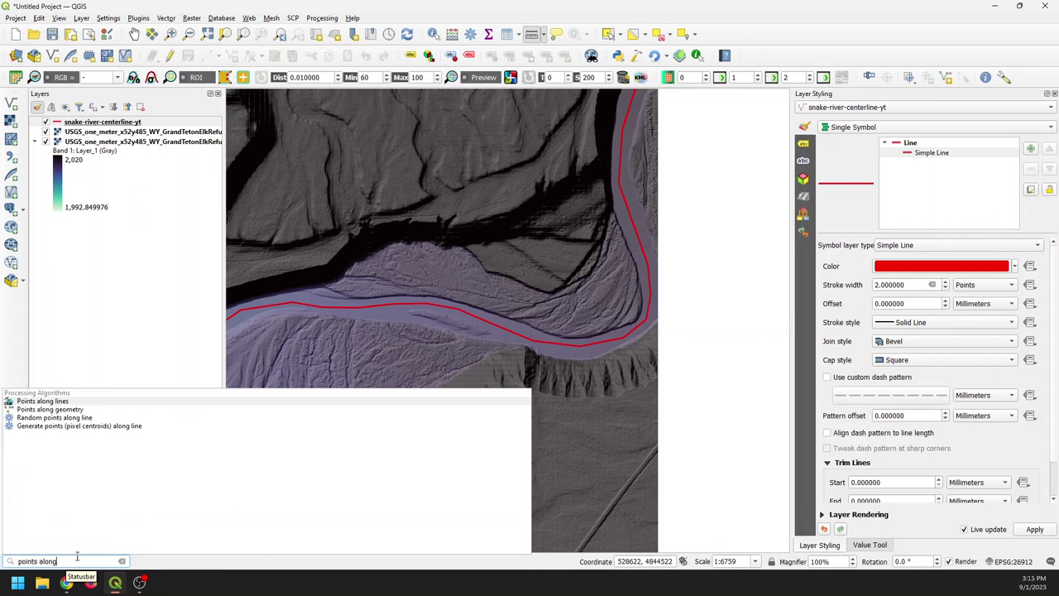
{"action": "left_click", "coordinate": [57, 411]}
{"action": "left_click", "coordinate": [57, 412]}
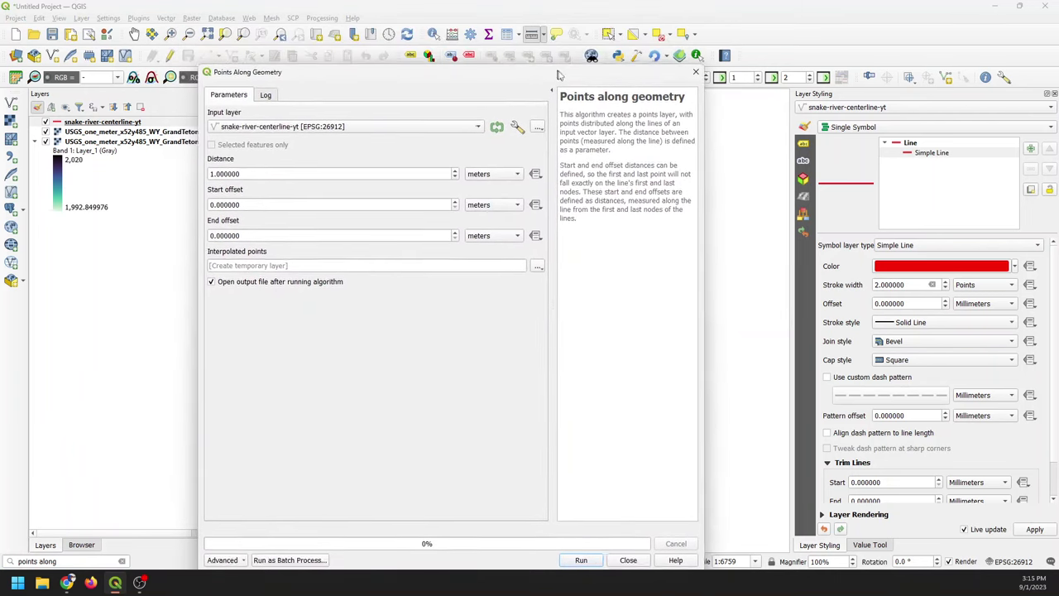
- Look up "points along" in the Processing Toolbox to locate the Points along geometry algorithm
{"action": "left_click", "coordinate": [470, 34]}
{"action": "left_click", "coordinate": [519, 118]}
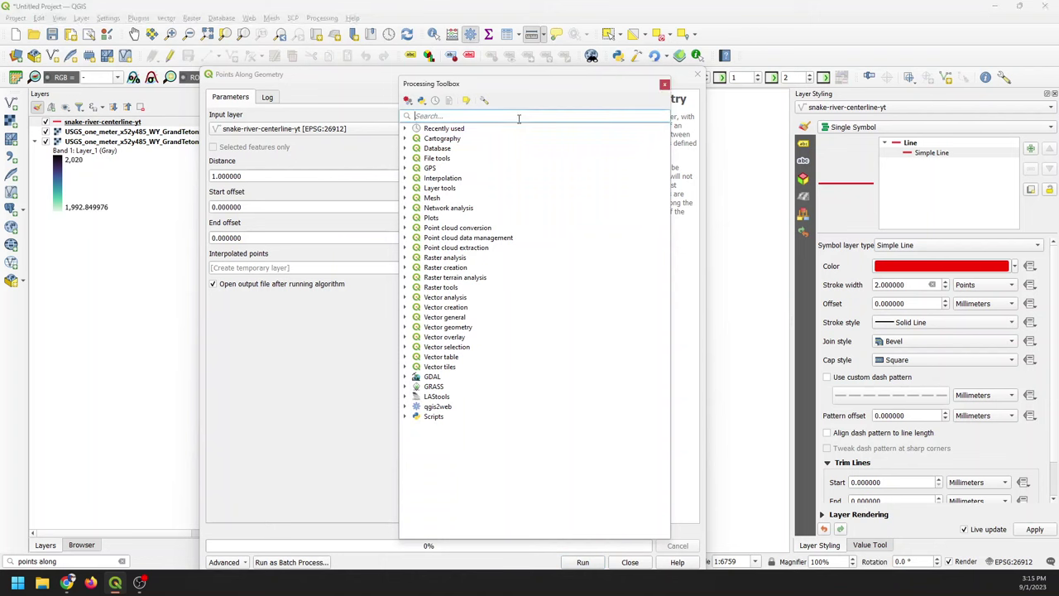
{"action": "type", "text": "points along"}
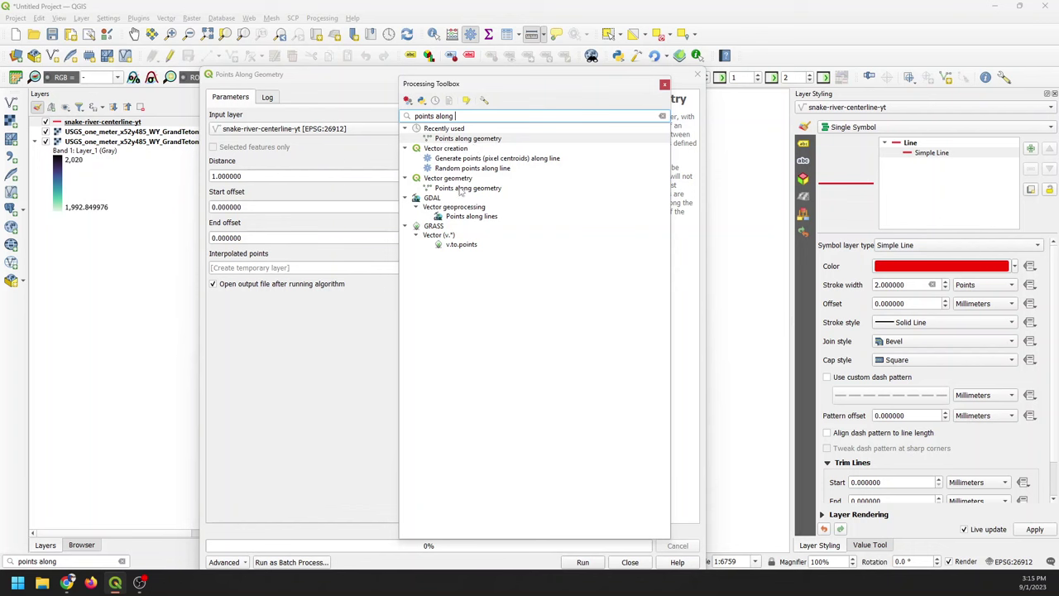
{"action": "left_click", "coordinate": [665, 83]}
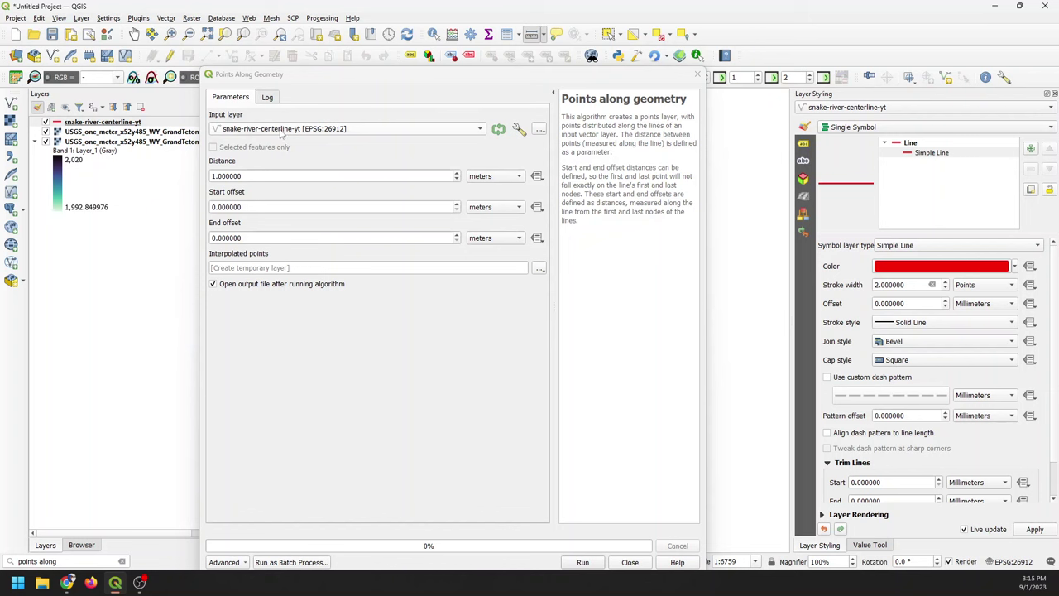
- Generate points every 60 meters along snake-river-centerline-yt as a temporary layer and review them along the river
{"action": "left_click", "coordinate": [215, 176]}
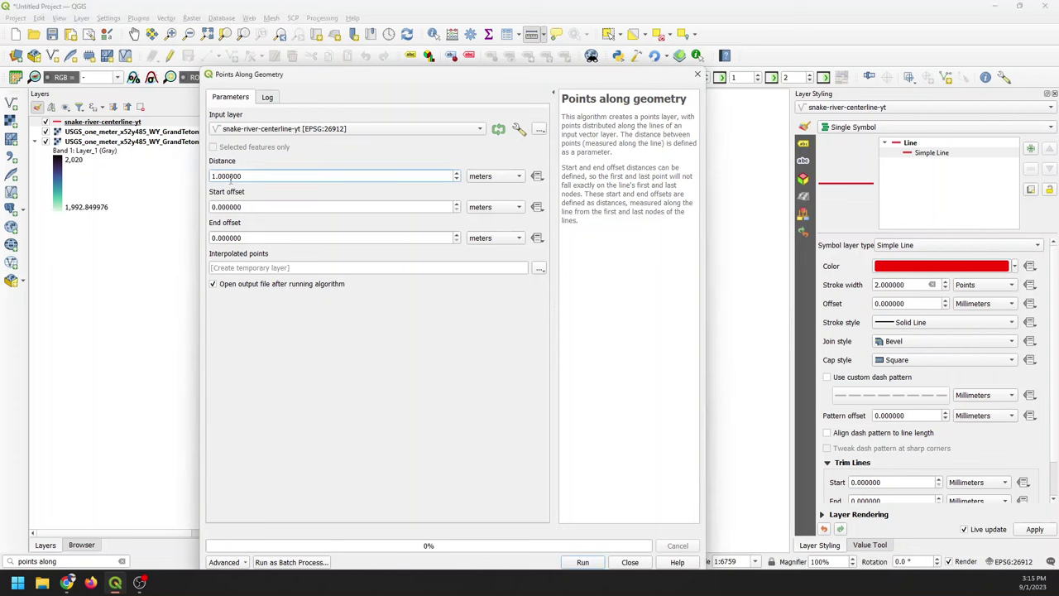
{"action": "key", "text": "BackSpace"}
{"action": "type", "text": "60"}
{"action": "left_click_drag", "start_coordinate": [473, 69], "coordinate": [441, 92]}
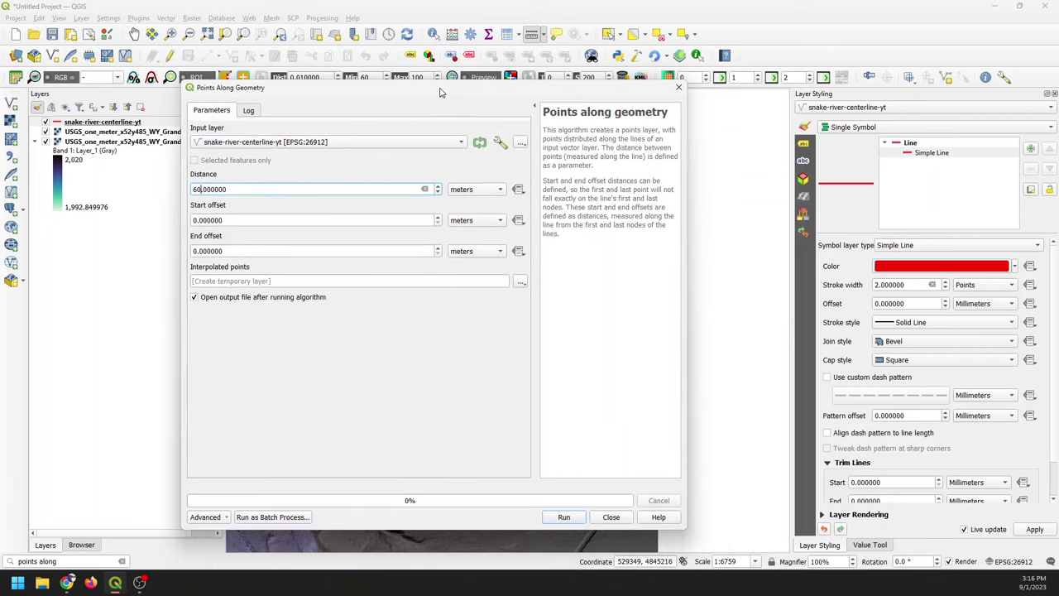
{"action": "left_click", "coordinate": [573, 518]}
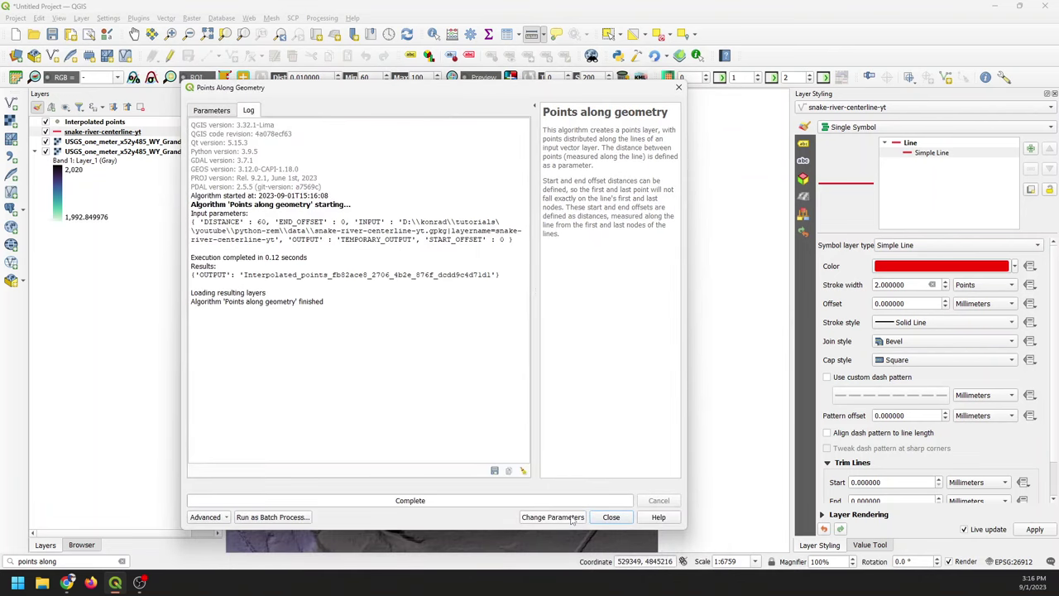
{"action": "left_click", "coordinate": [614, 518]}
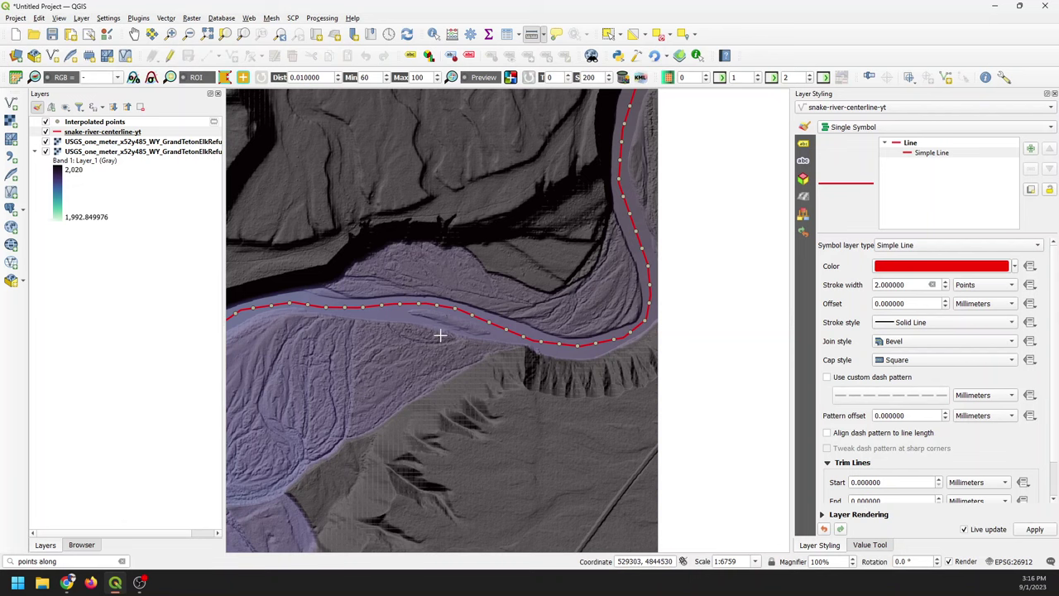
{"action": "left_click_drag", "start_coordinate": [441, 335], "coordinate": [622, 296]}
{"action": "scroll", "coordinate": [386, 336], "scroll_direction": "down", "scroll_amount": 1}
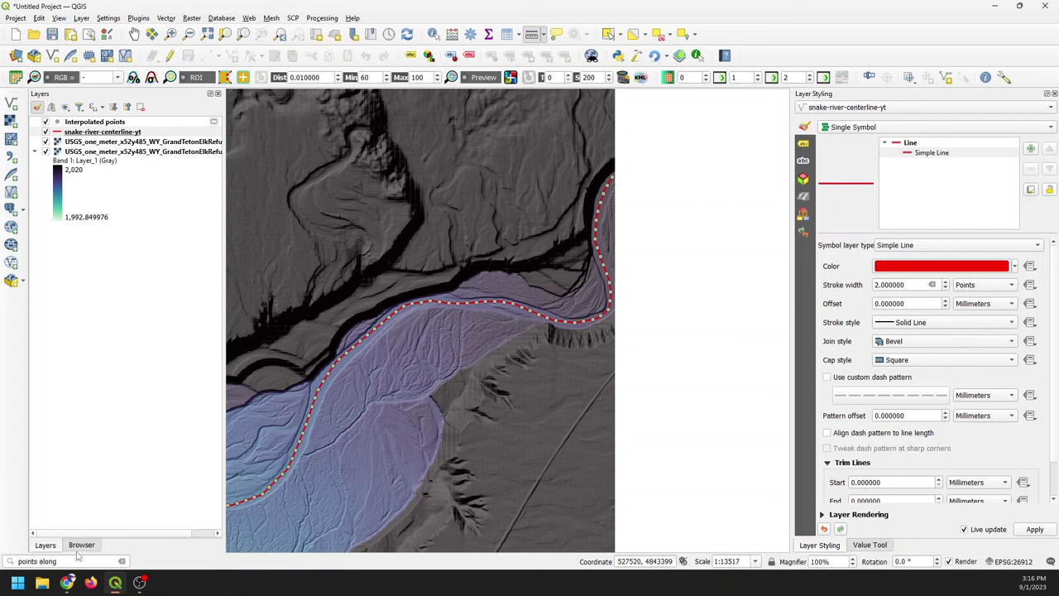
- Search the processing algorithms for "sample raster" and open Sample raster values for the Interpolated points layer
{"action": "left_click", "coordinate": [50, 561]}
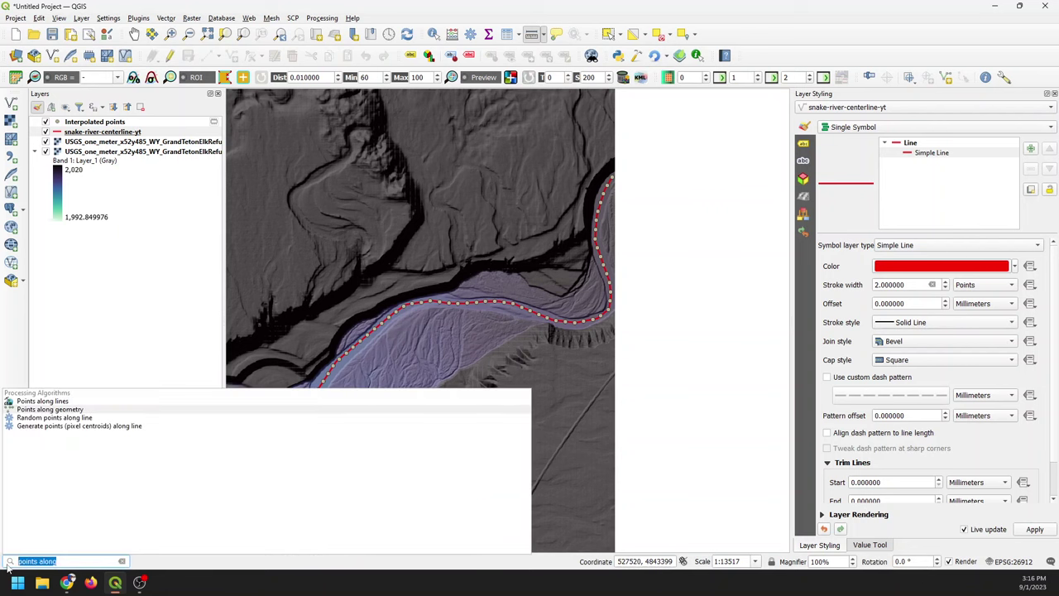
{"action": "type", "text": "sample"}
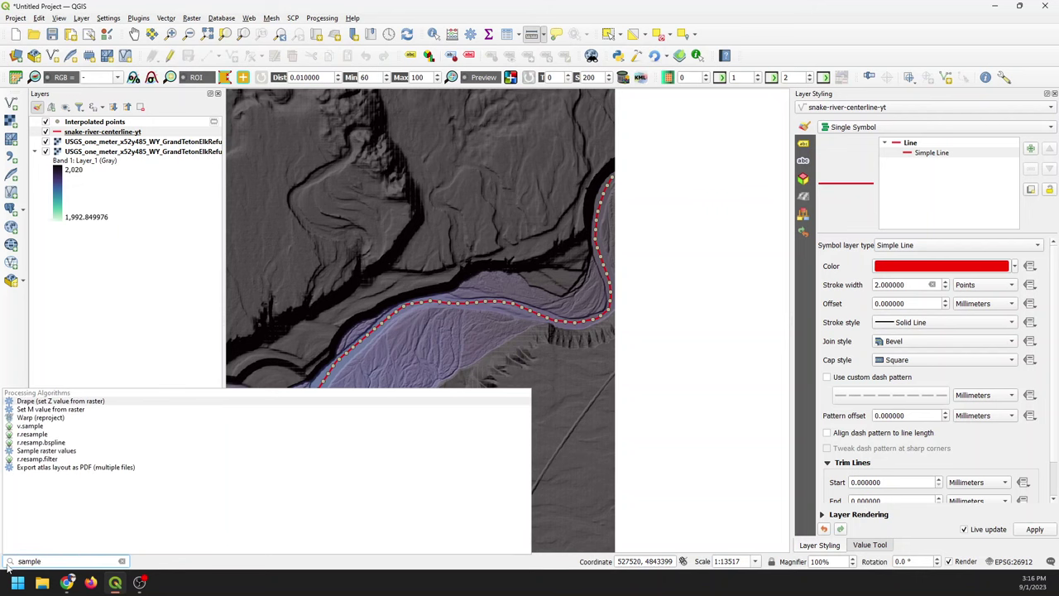
{"action": "type", "text": " ra"}
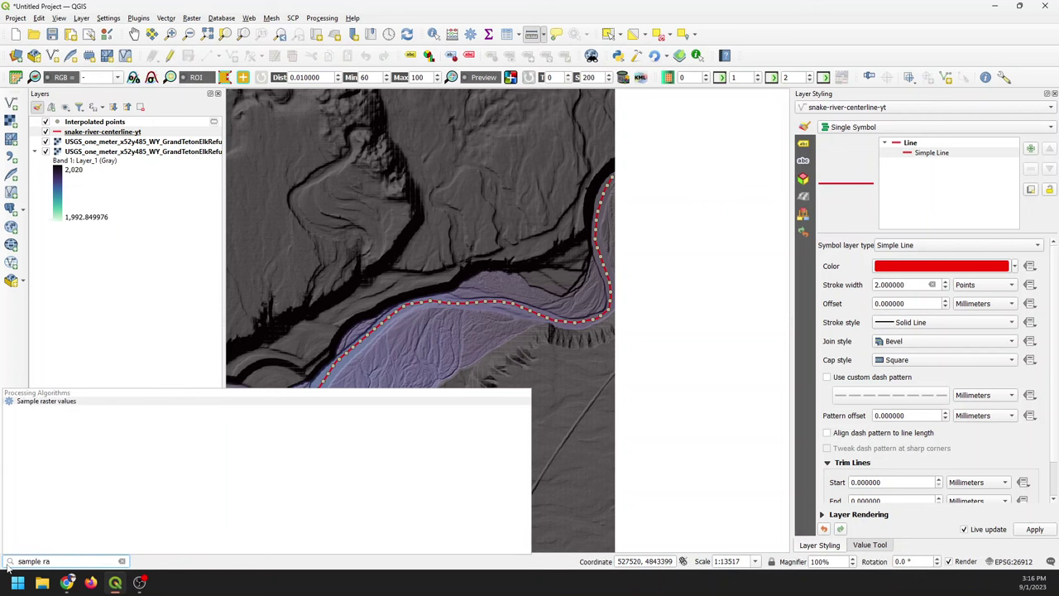
{"action": "left_click", "coordinate": [51, 400]}
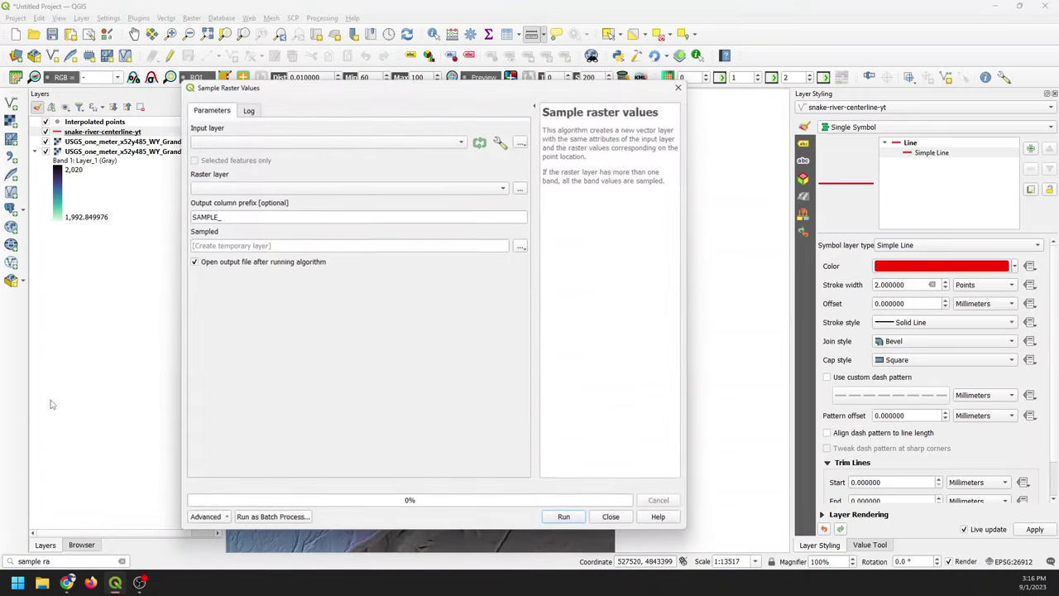
{"action": "left_click", "coordinate": [470, 34]}
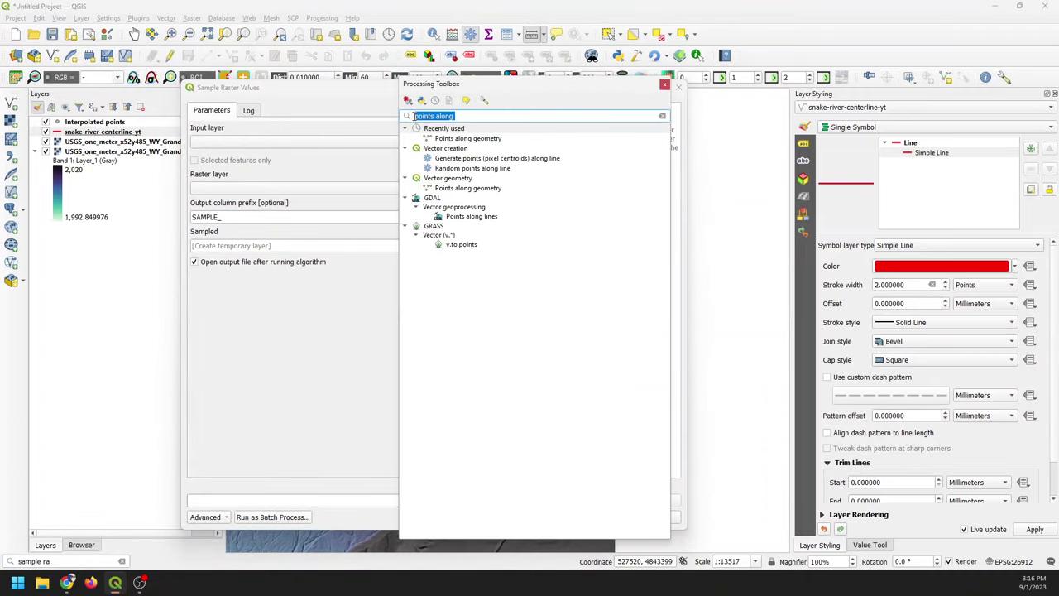
{"action": "type", "text": "sample ras"}
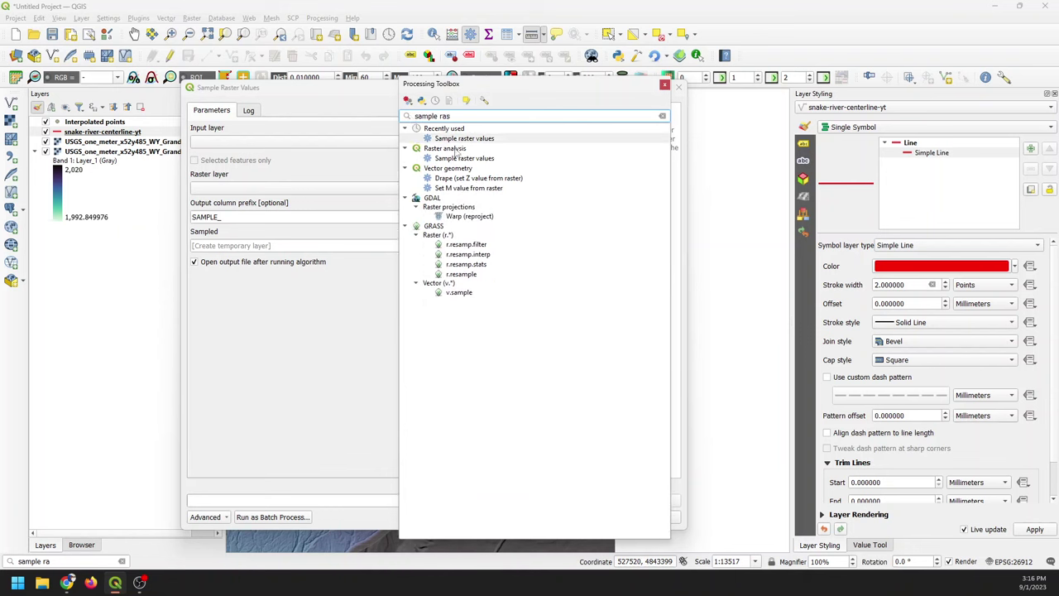
{"action": "double_click", "coordinate": [460, 158]}
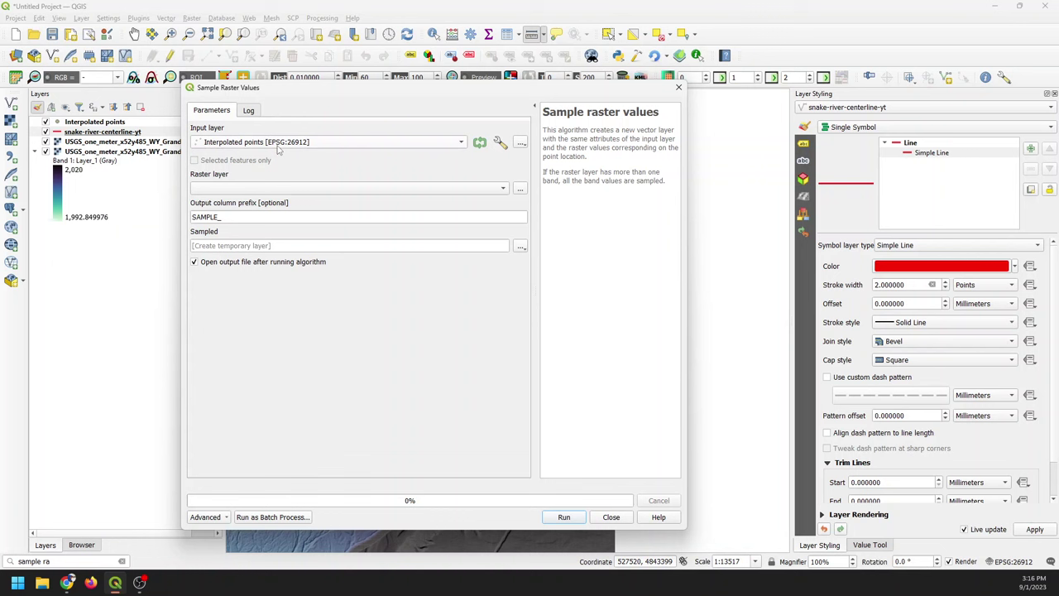
- Sample the USGS one-meter GrandTetonElkRefuge raster at the interpolated points into a temporary layer, using the output column prefix ELEV_
{"action": "left_click", "coordinate": [321, 189]}
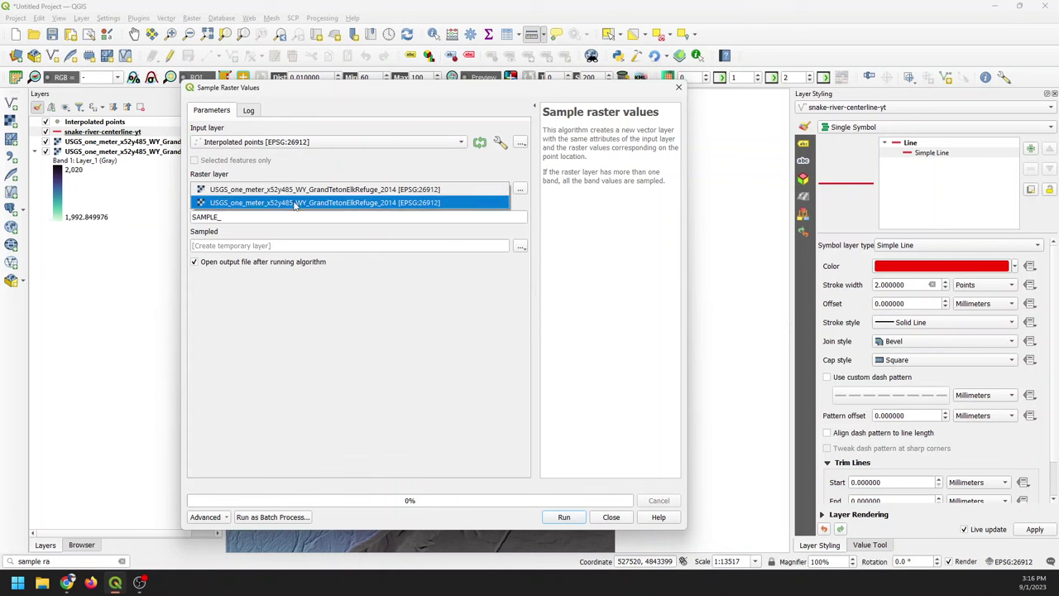
{"action": "left_click", "coordinate": [297, 191]}
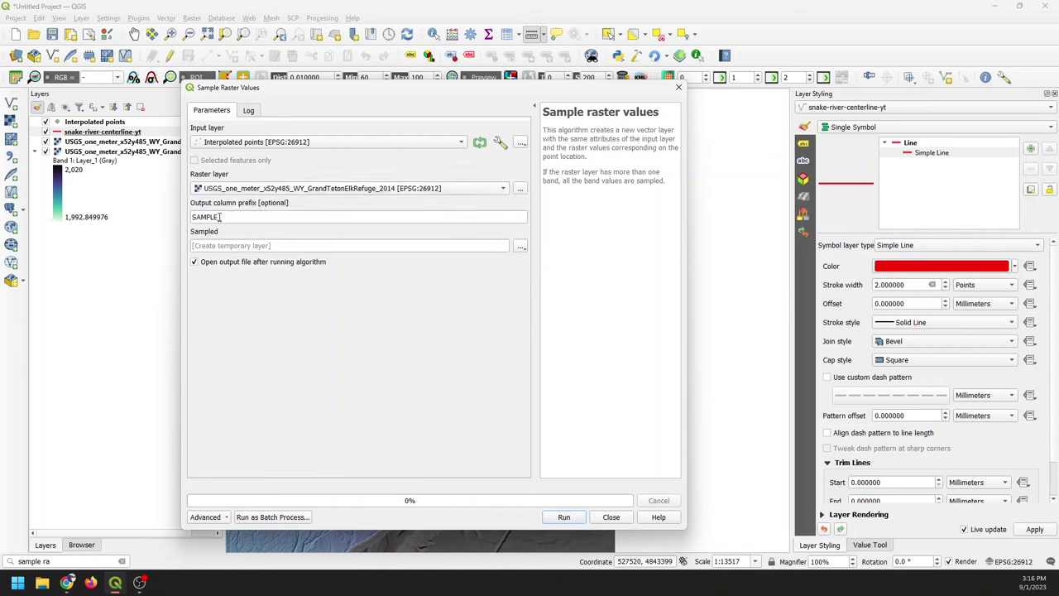
{"action": "left_click_drag", "start_coordinate": [220, 217], "coordinate": [184, 217]}
{"action": "type", "text": "ELEV_"}
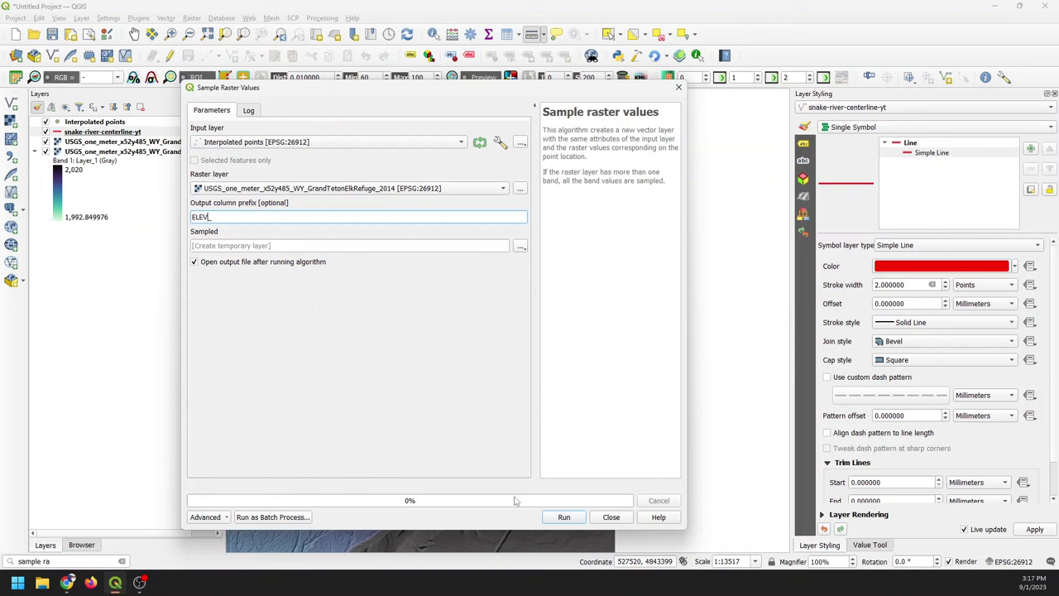
{"action": "left_click", "coordinate": [564, 517]}
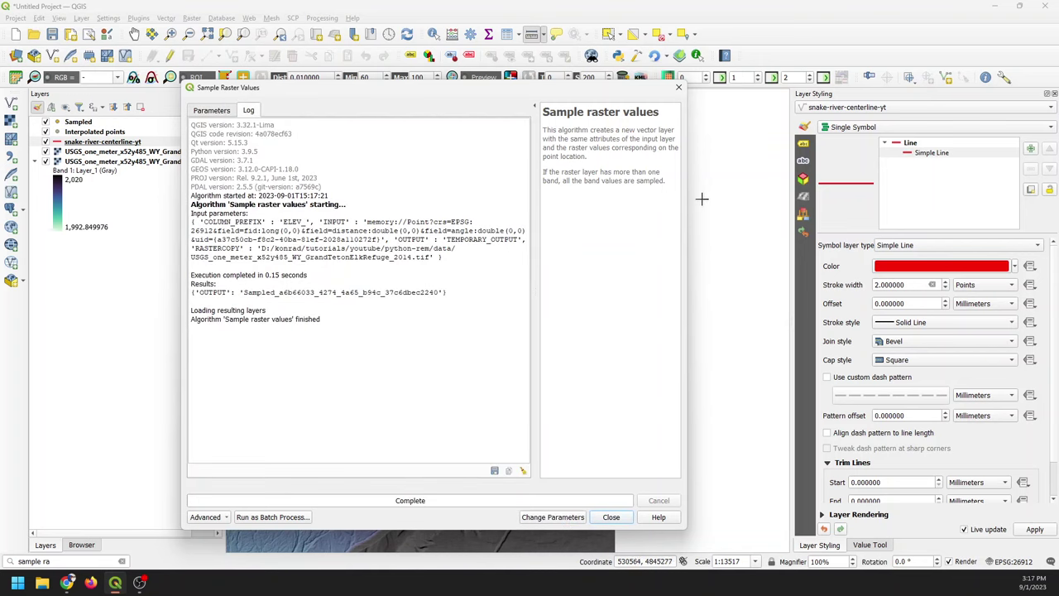
{"action": "left_click", "coordinate": [612, 517]}
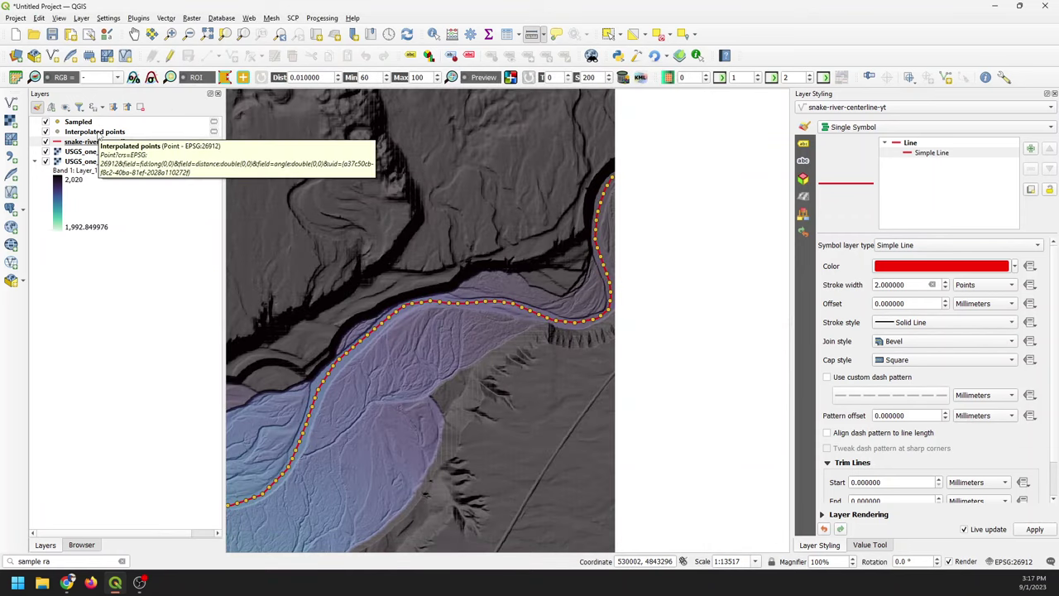
- Examine the attribute table of the Interpolated points layer and close it
{"action": "right_click", "coordinate": [95, 135]}
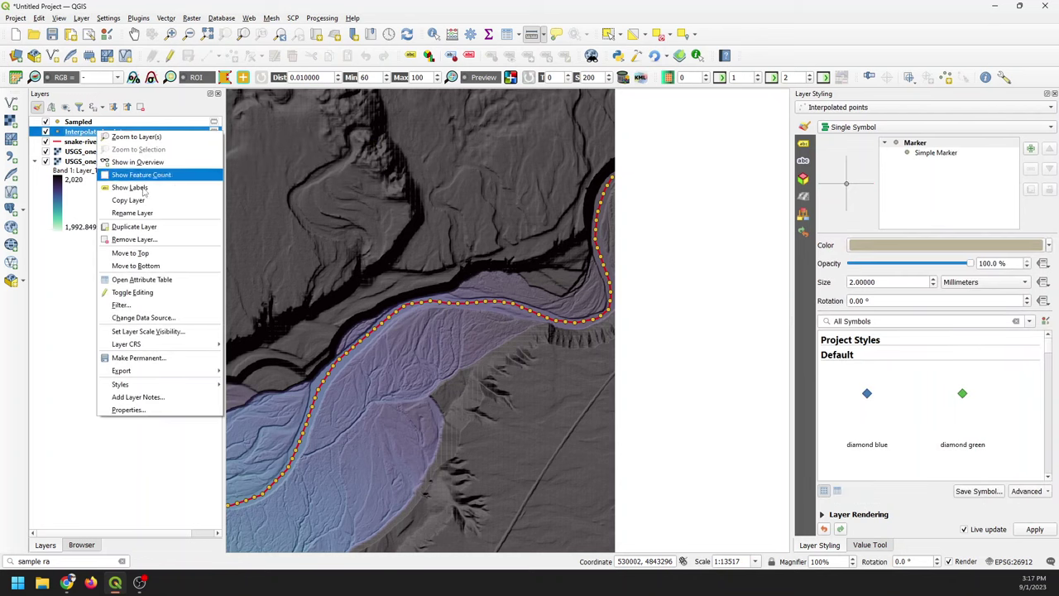
{"action": "left_click", "coordinate": [145, 285]}
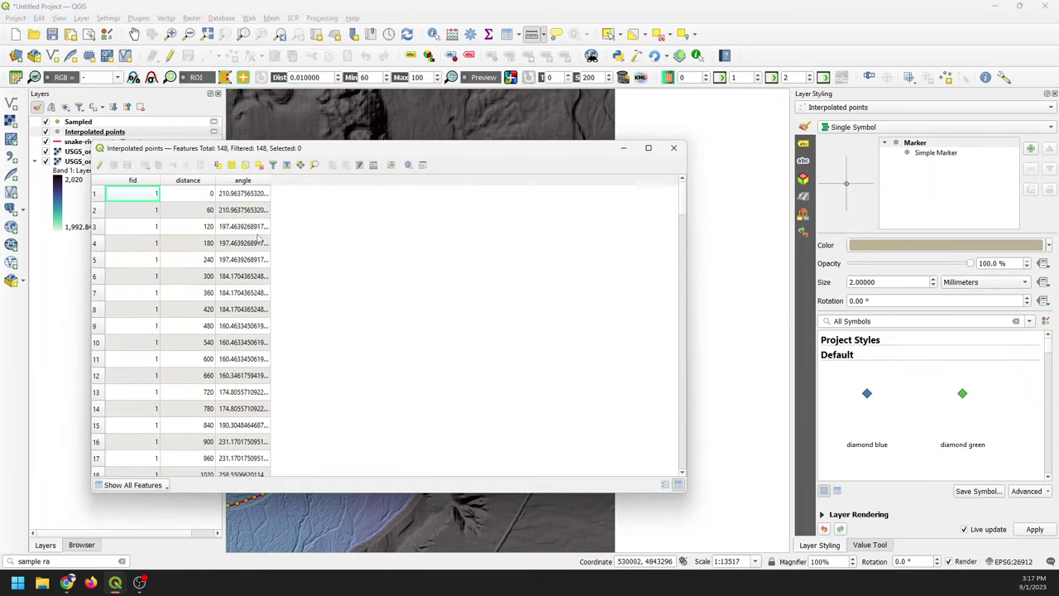
{"action": "left_click", "coordinate": [674, 149]}
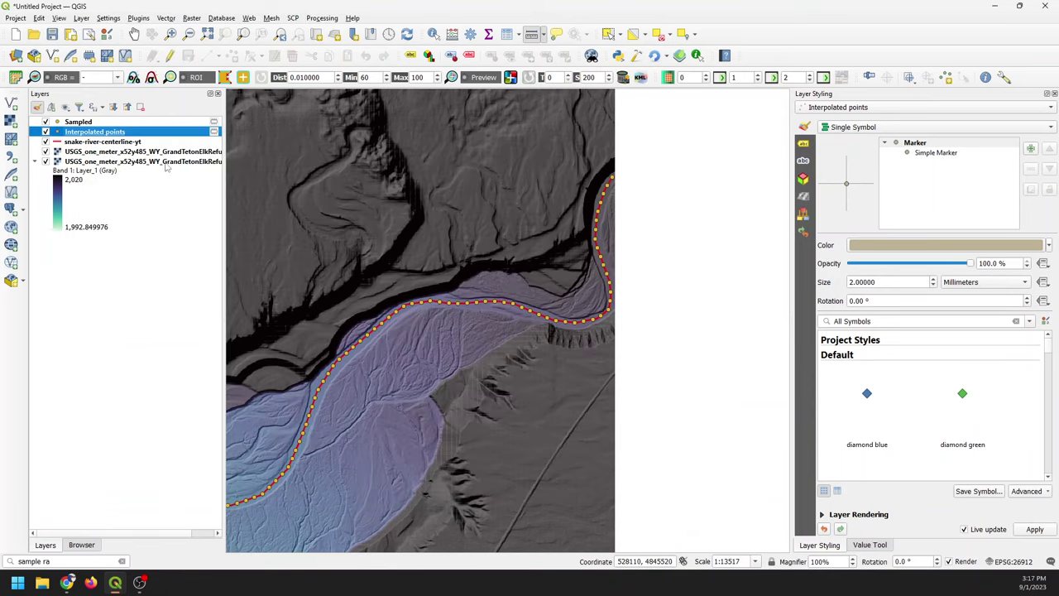
- Examine the ELEV_1 values in the Sampled layer's attribute table from first to last record and close the table
{"action": "left_click", "coordinate": [79, 123]}
{"action": "right_click", "coordinate": [86, 126]}
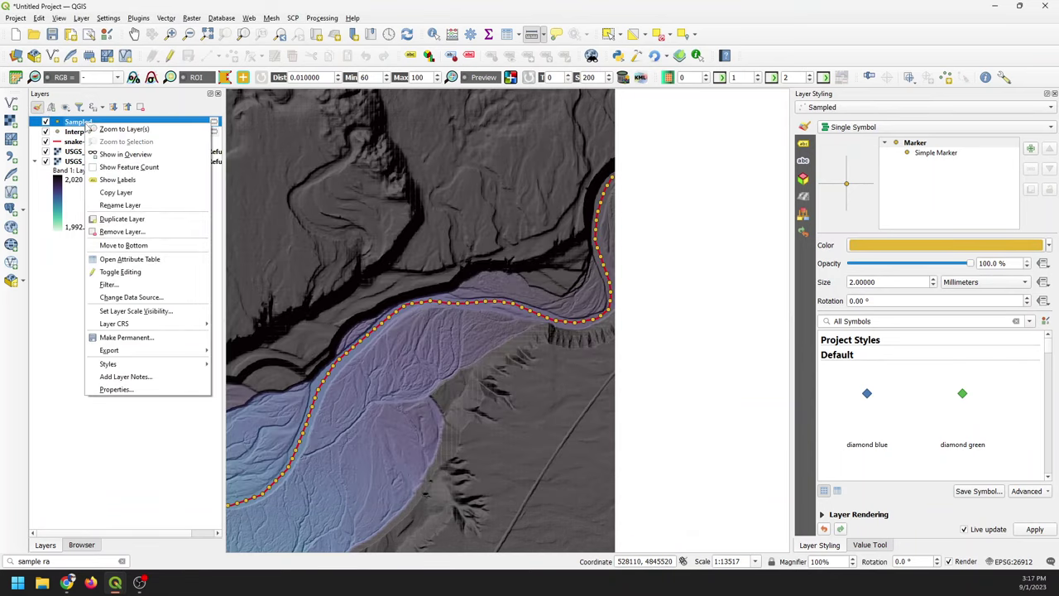
{"action": "left_click", "coordinate": [136, 259]}
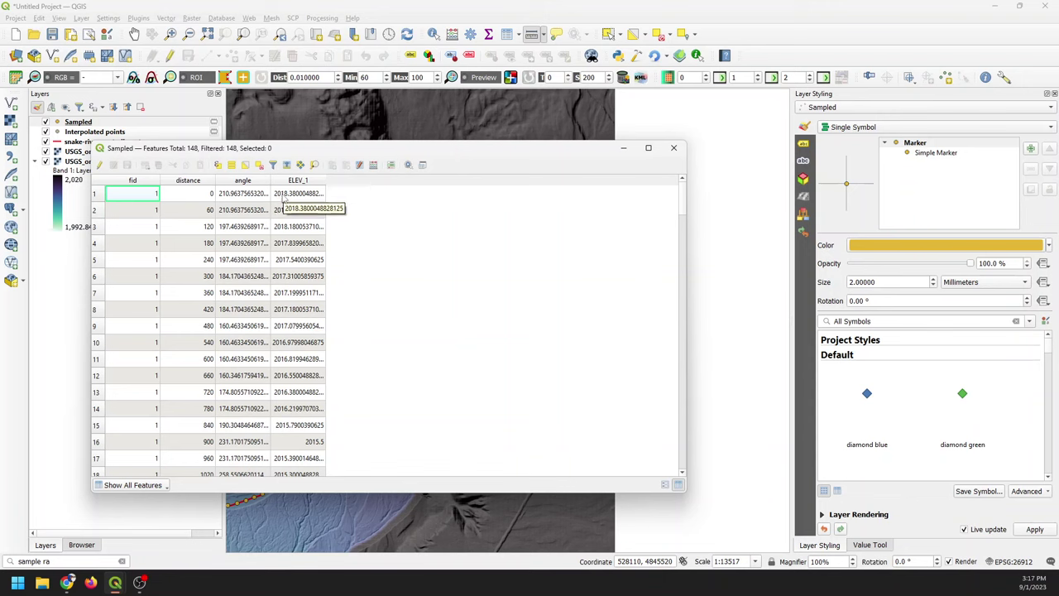
{"action": "left_click_drag", "start_coordinate": [682, 203], "coordinate": [685, 460]}
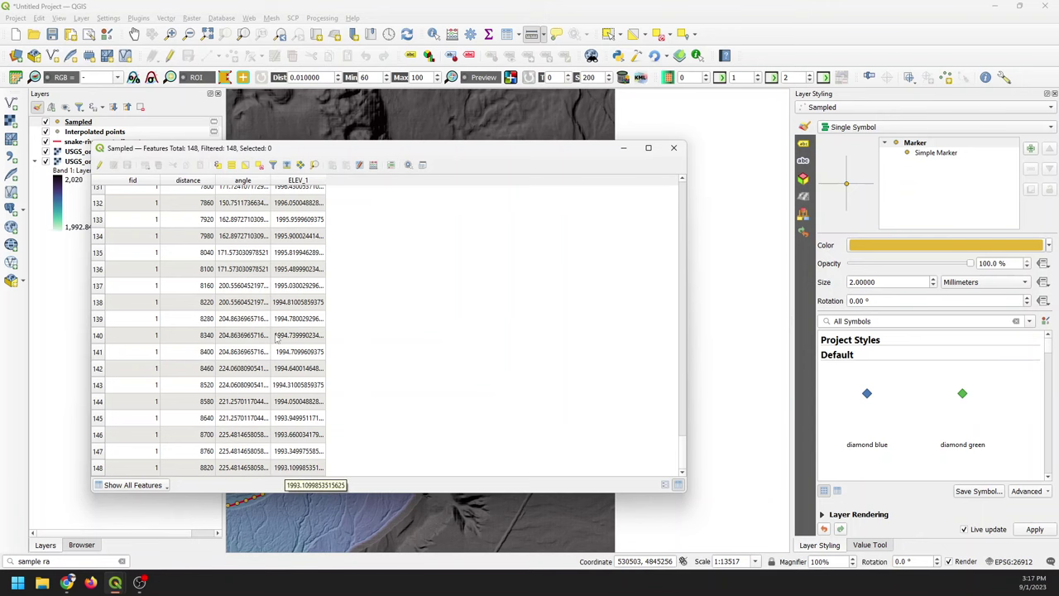
{"action": "scroll", "coordinate": [302, 405], "scroll_direction": "up", "scroll_amount": 15}
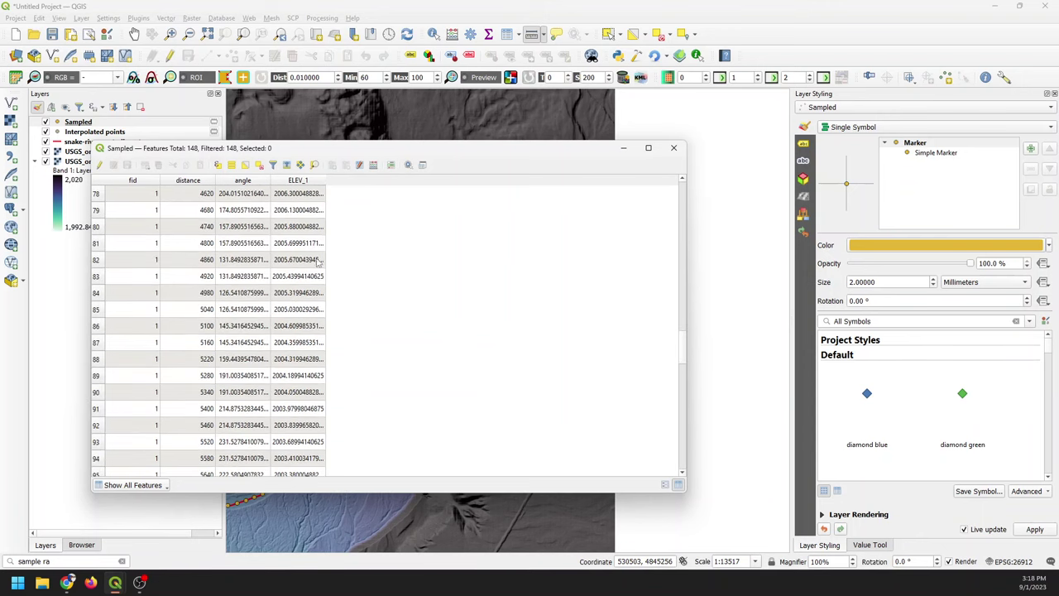
{"action": "left_click", "coordinate": [674, 147]}
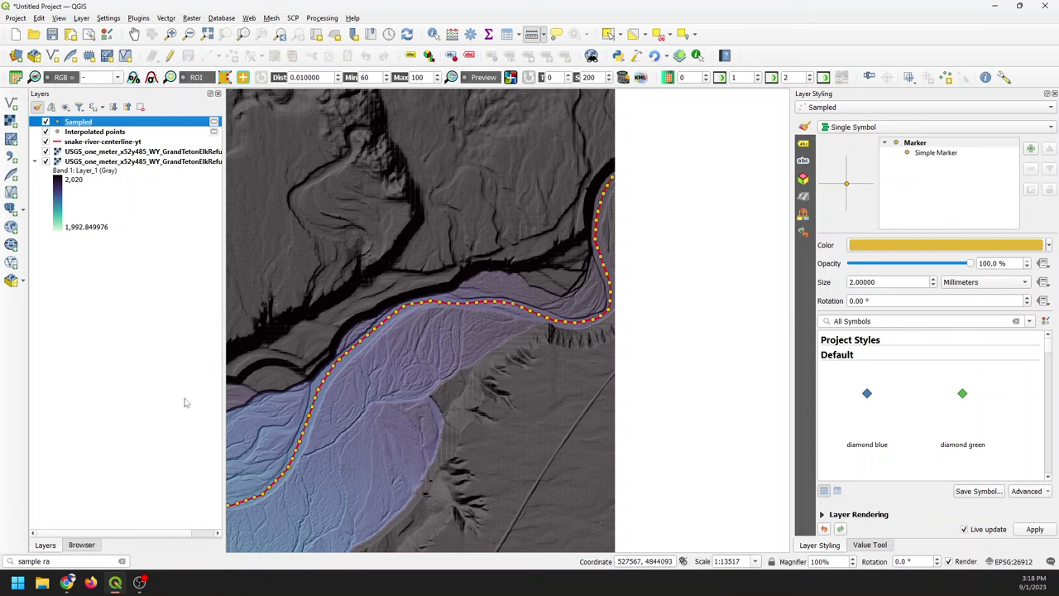
- Search the processing algorithms for "idw" and open IDW interpolation
{"action": "left_click_drag", "start_coordinate": [79, 562], "coordinate": [15, 562]}
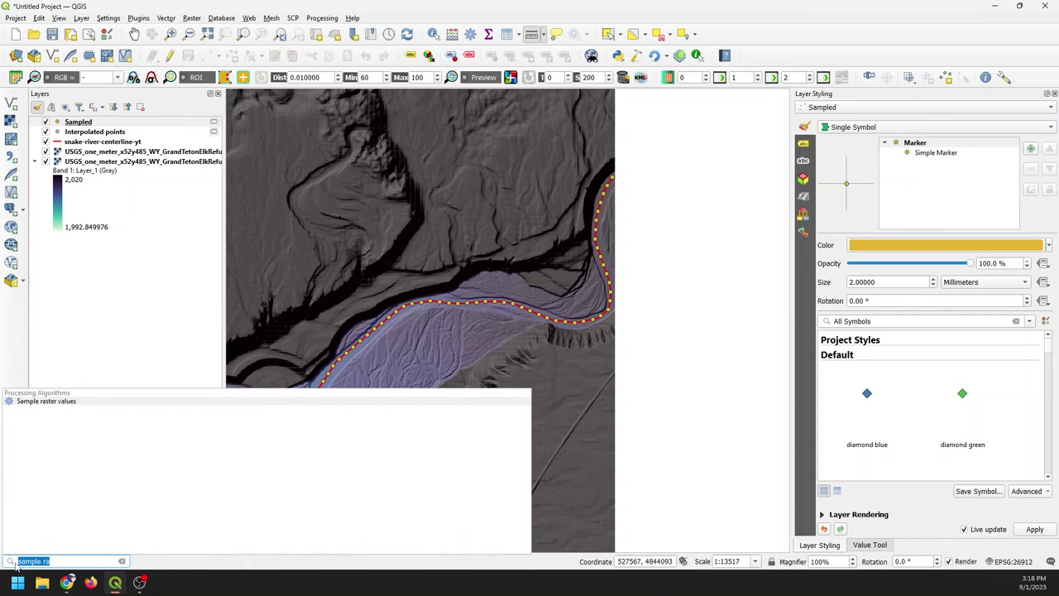
{"action": "type", "text": "idw"}
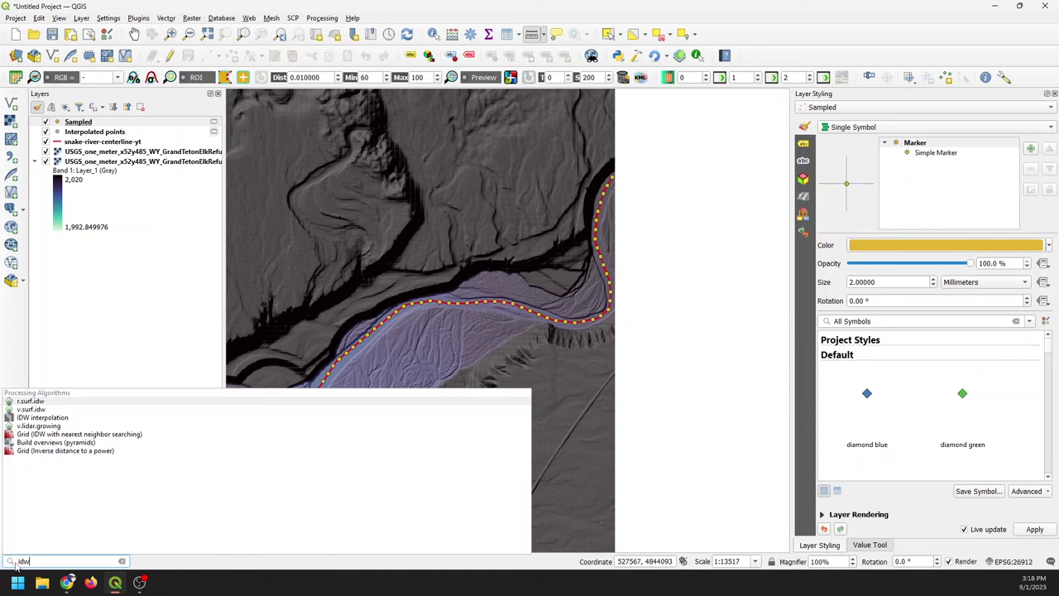
{"action": "left_click", "coordinate": [53, 419]}
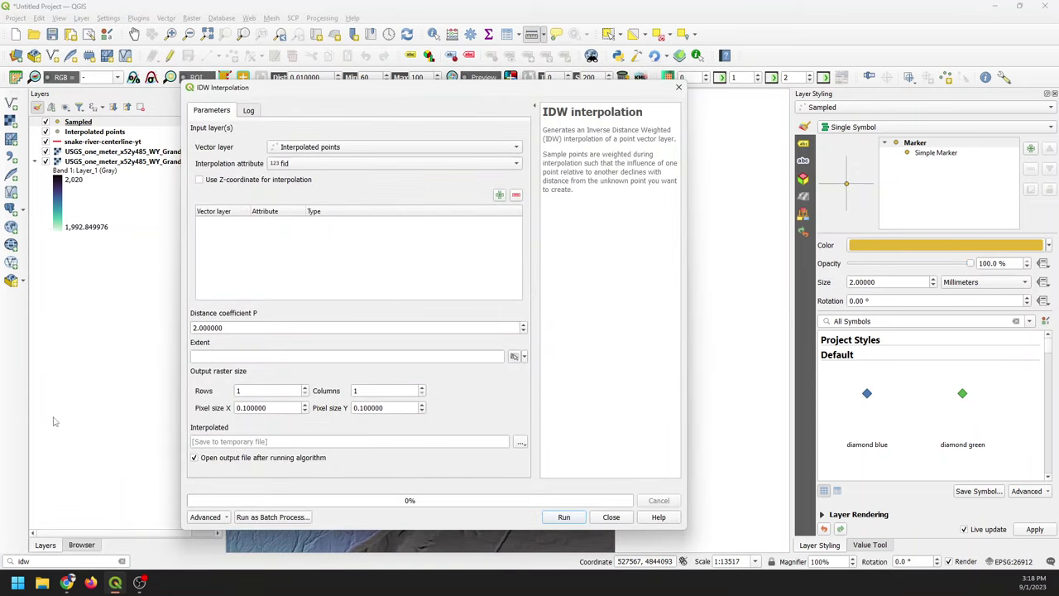
- Locate IDW interpolation in the Processing Toolbox by searching for "idw", and close the toolbox
{"action": "left_click", "coordinate": [470, 34]}
{"action": "left_click", "coordinate": [413, 116]}
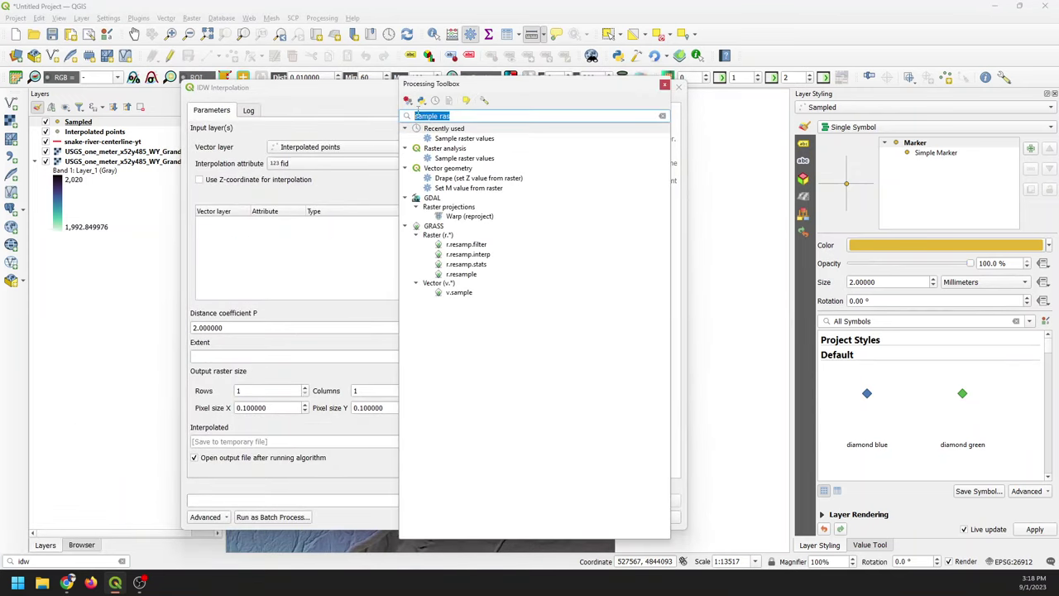
{"action": "type", "text": "idw"}
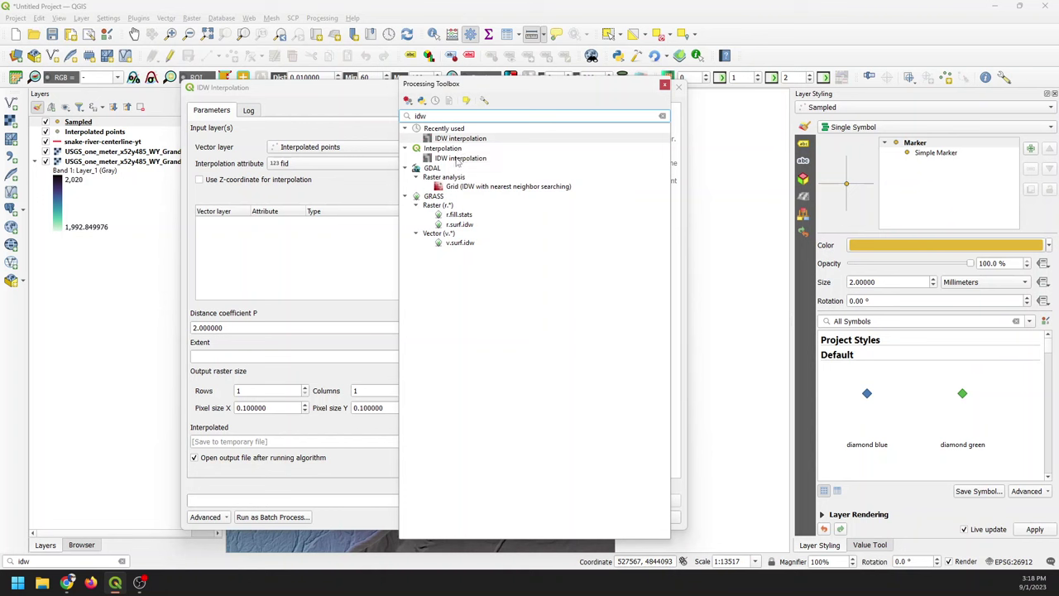
{"action": "left_click", "coordinate": [457, 159]}
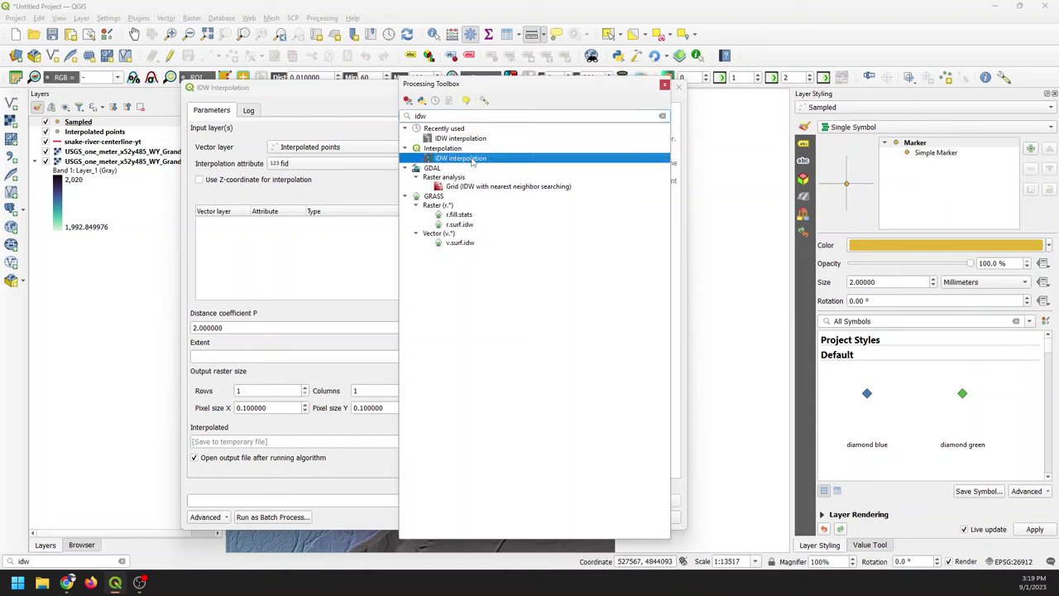
{"action": "left_click", "coordinate": [664, 85]}
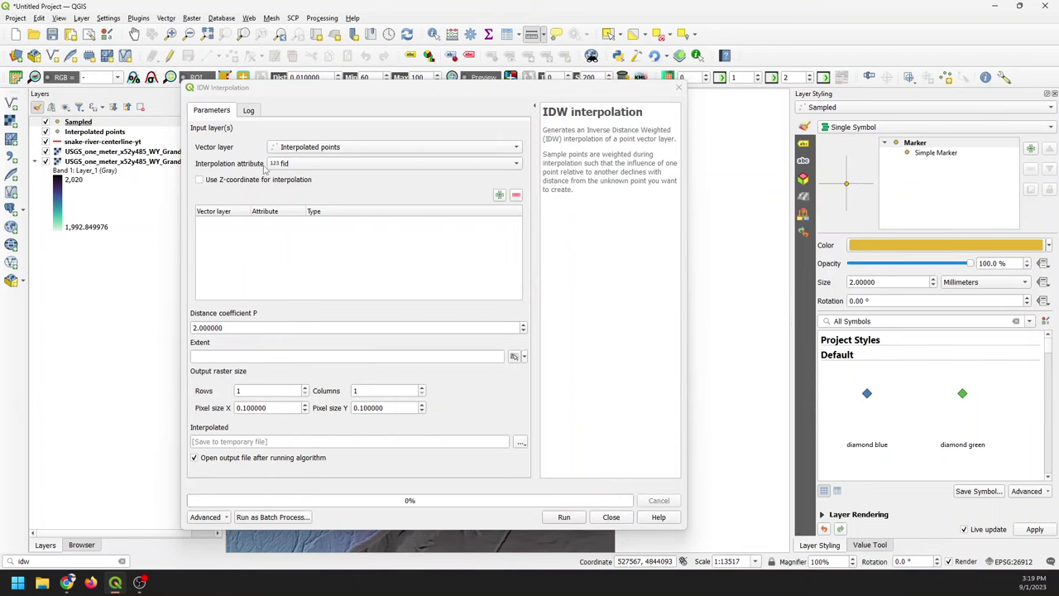
- Add the Sampled layer with ELEV_1 as its interpolation attribute to the IDW interpolation inputs
{"action": "left_click", "coordinate": [321, 149]}
{"action": "left_click", "coordinate": [322, 148]}
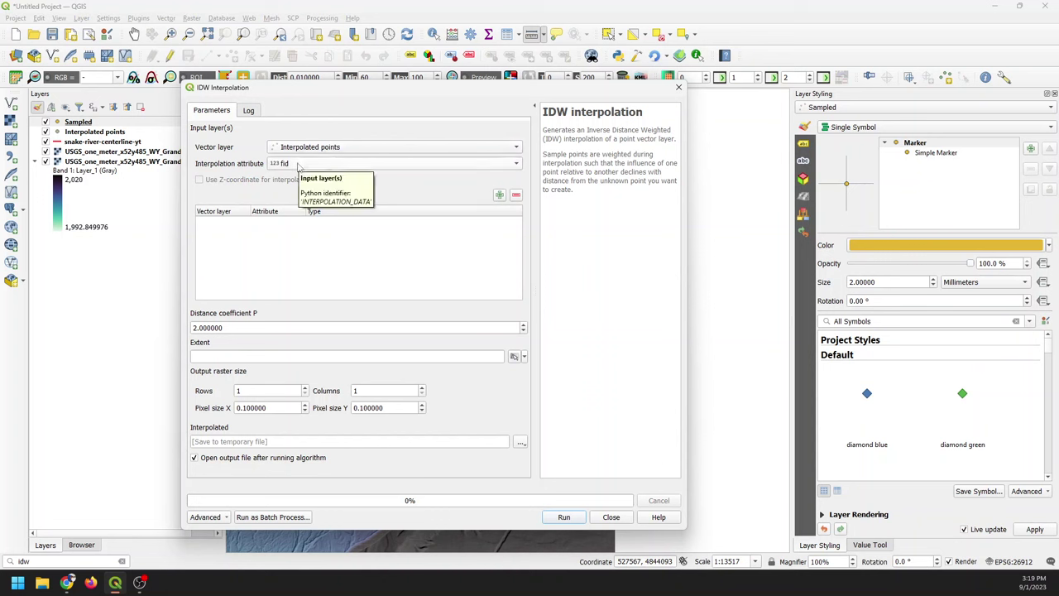
{"action": "left_click", "coordinate": [298, 165]}
{"action": "left_click", "coordinate": [301, 170]}
{"action": "left_click", "coordinate": [322, 149]}
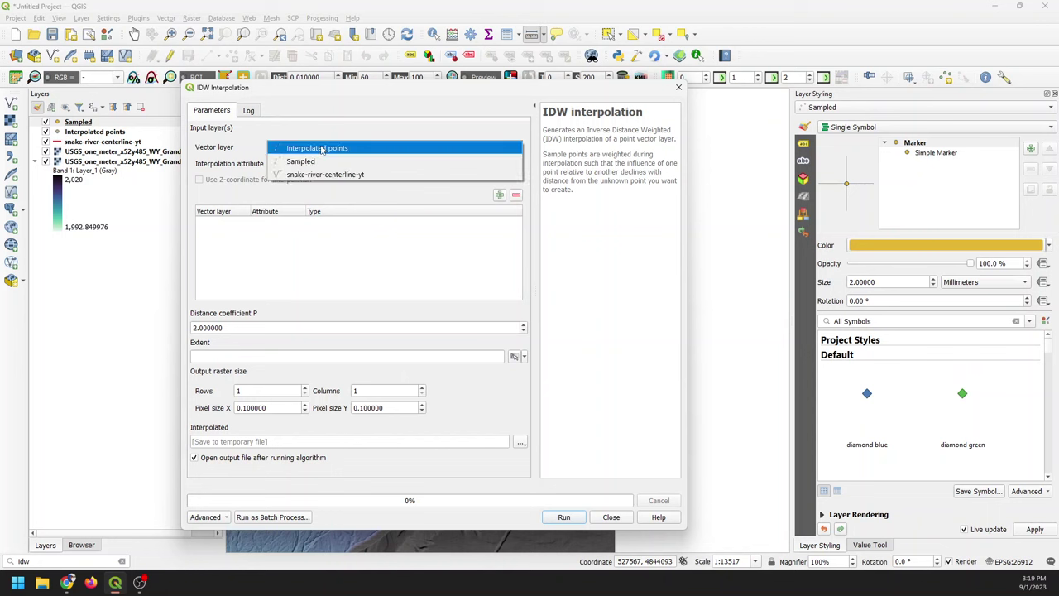
{"action": "left_click", "coordinate": [313, 162]}
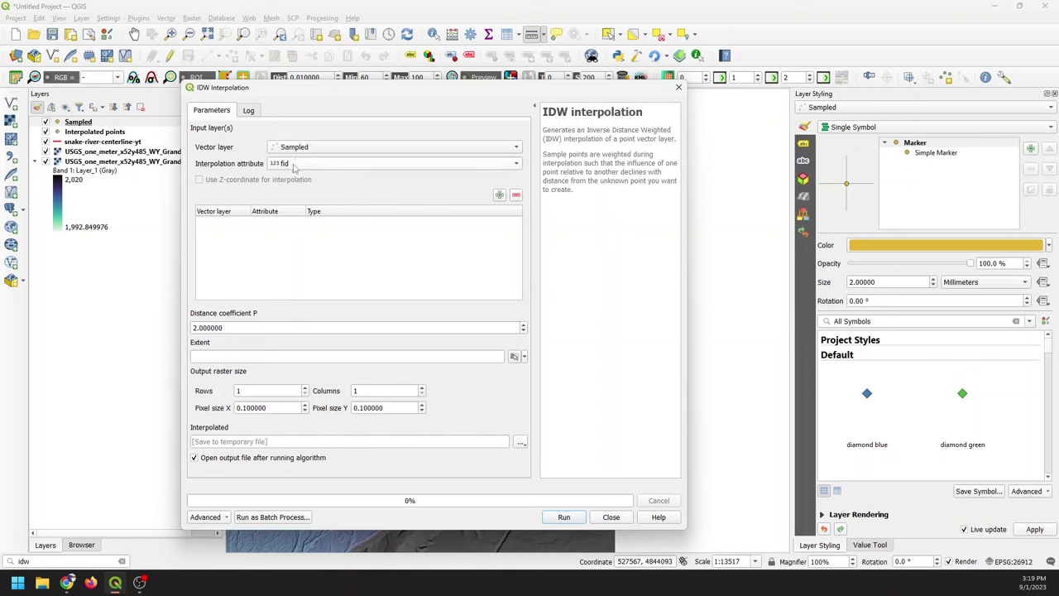
{"action": "left_click", "coordinate": [296, 165]}
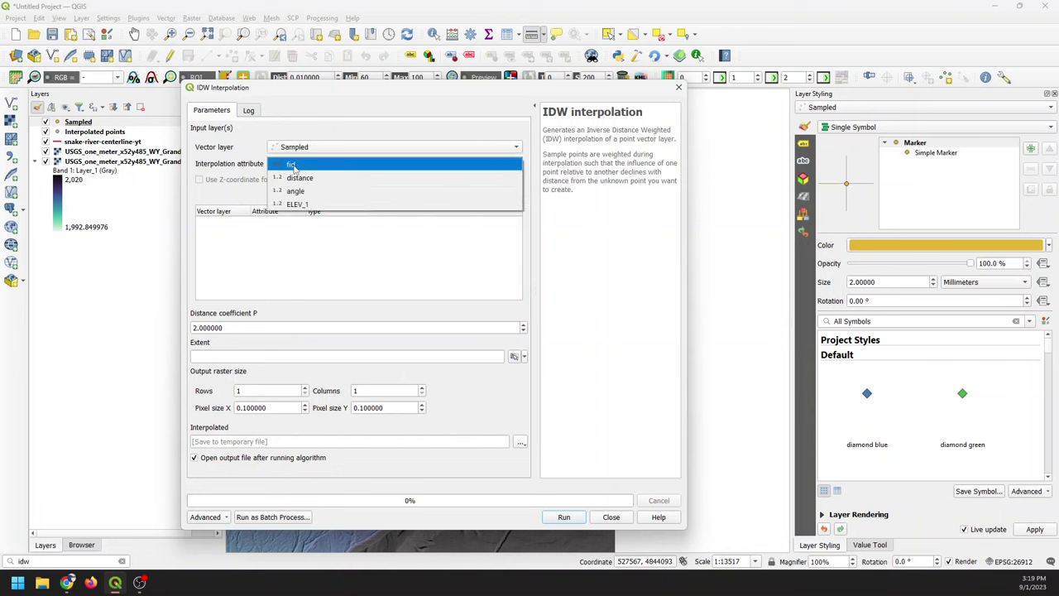
{"action": "left_click", "coordinate": [311, 206]}
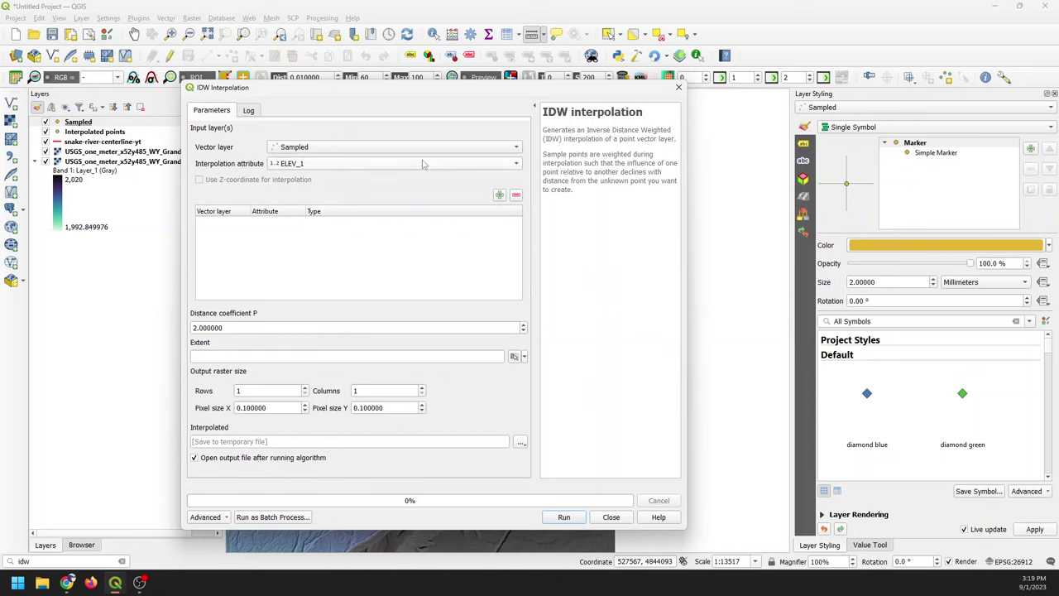
{"action": "left_click", "coordinate": [499, 195]}
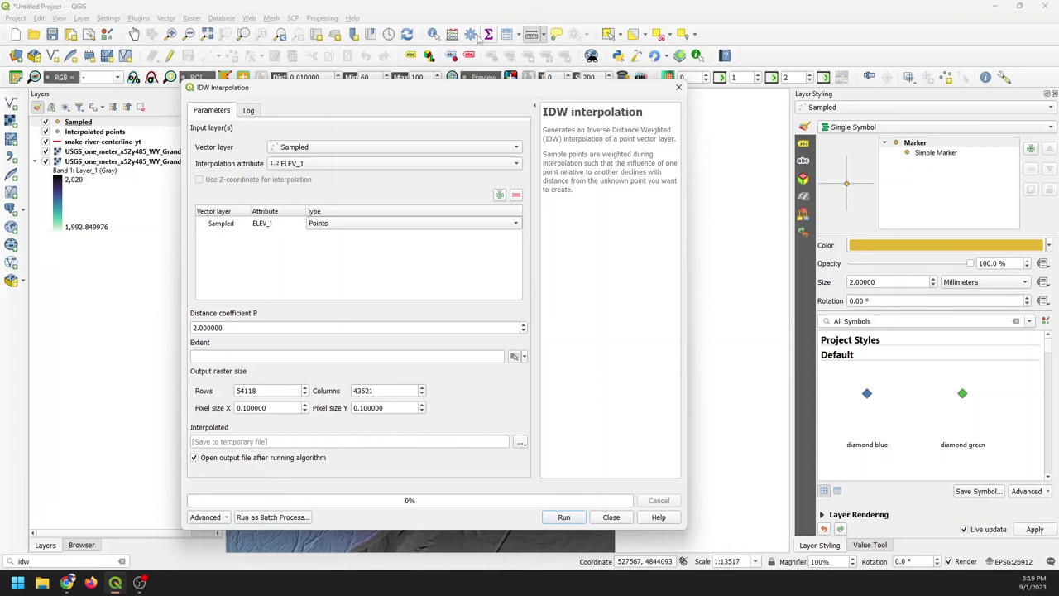
- Calculate the IDW interpolation extent from the USGS_one_meter_x52y485_WY_GrandTetonElkRefuge_2014 layer
{"action": "key", "text": "Escape"}
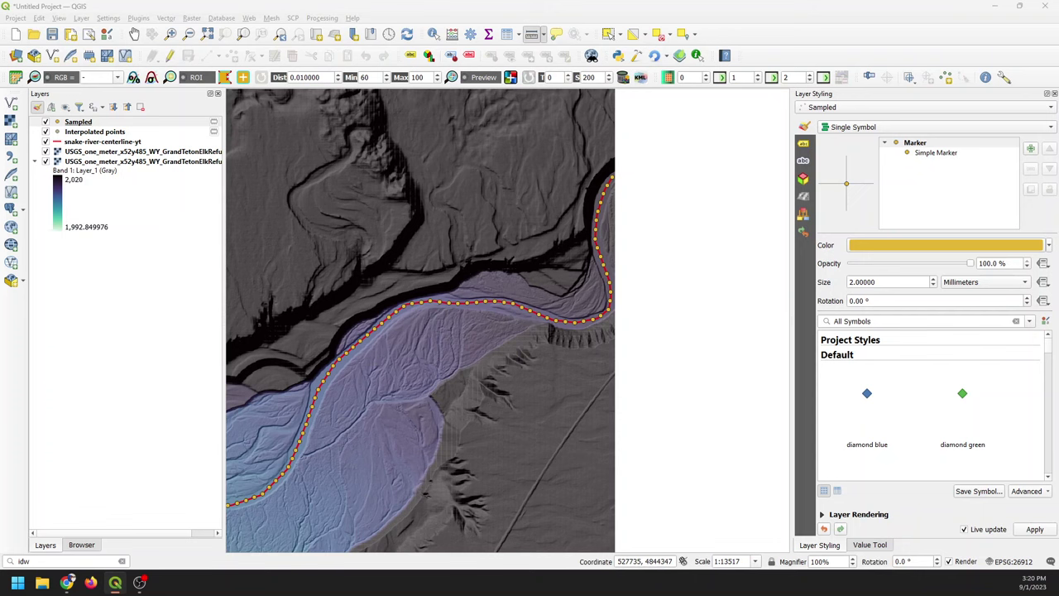
{"action": "key", "text": "Return"}
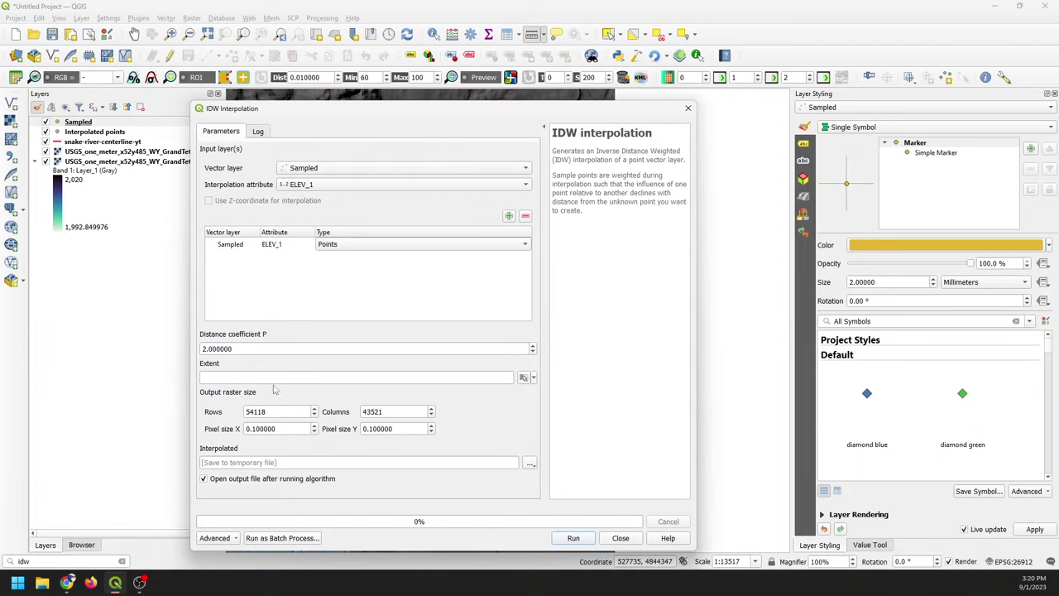
{"action": "left_click", "coordinate": [533, 378]}
{"action": "mouse_move", "coordinate": [638, 390]}
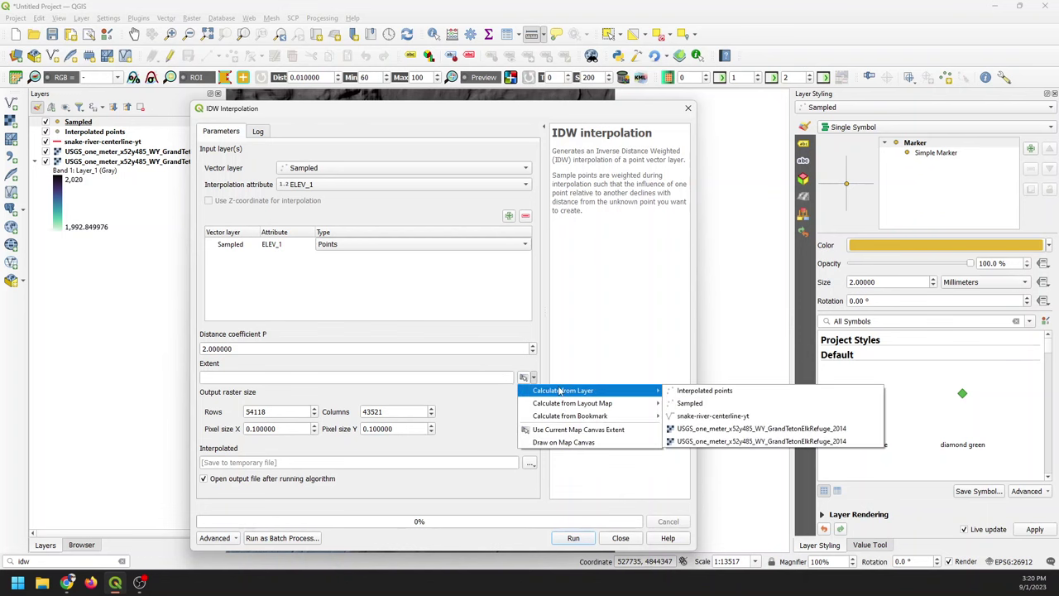
{"action": "left_click", "coordinate": [720, 429]}
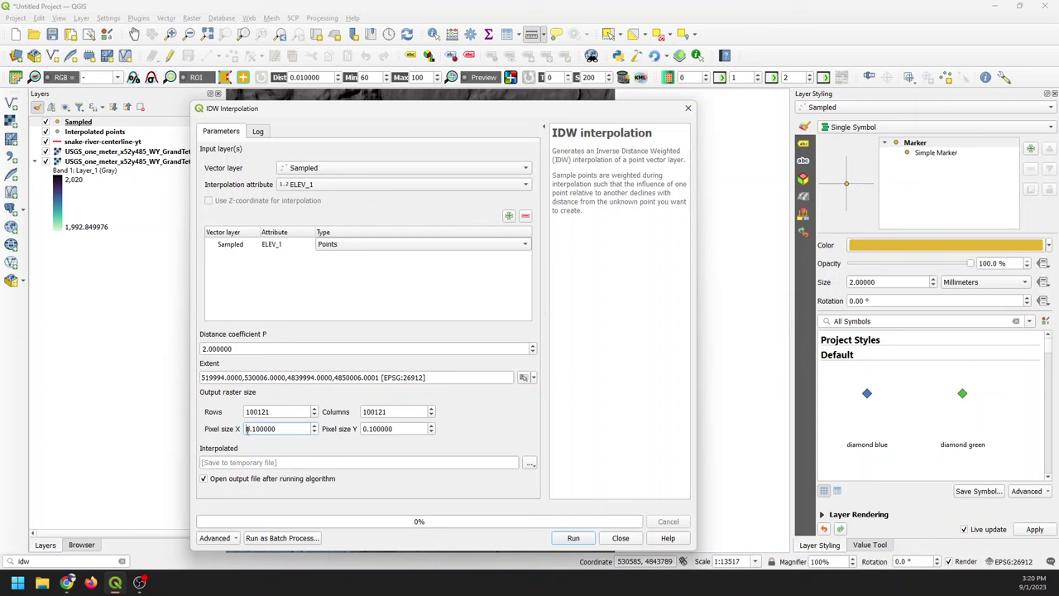
- Set the output pixel size to 10 in X and Y and run the IDW interpolation into a temporary file
{"action": "left_click_drag", "start_coordinate": [246, 428], "coordinate": [285, 429]}
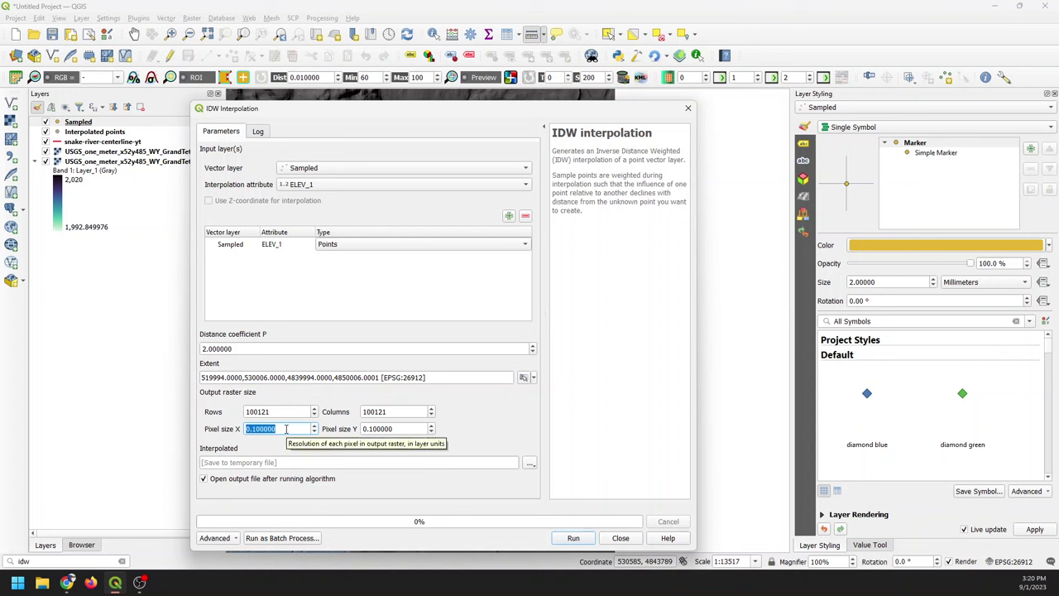
{"action": "type", "text": "10"}
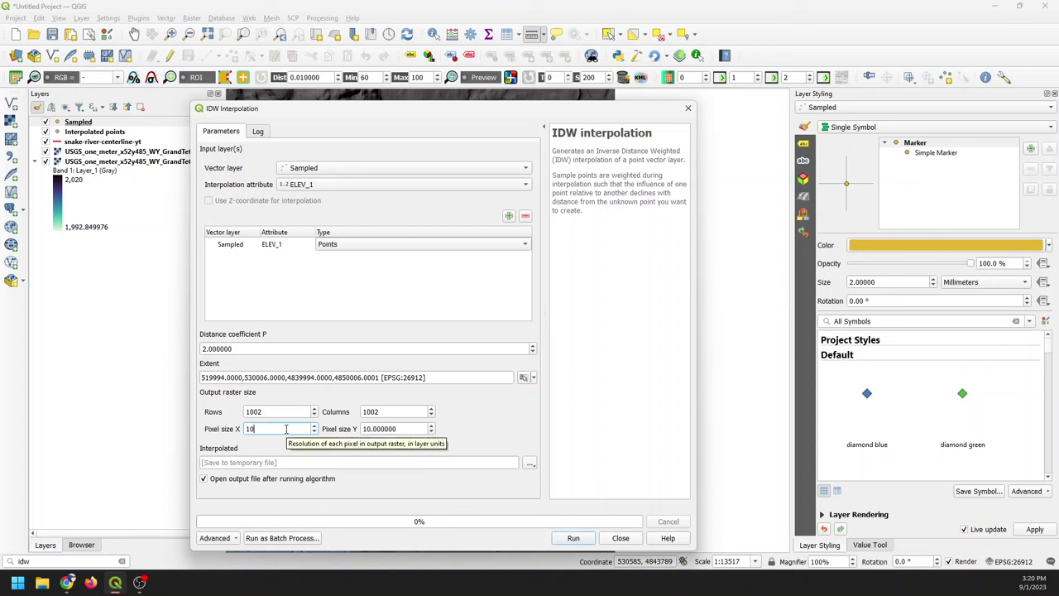
{"action": "left_click", "coordinate": [409, 427]}
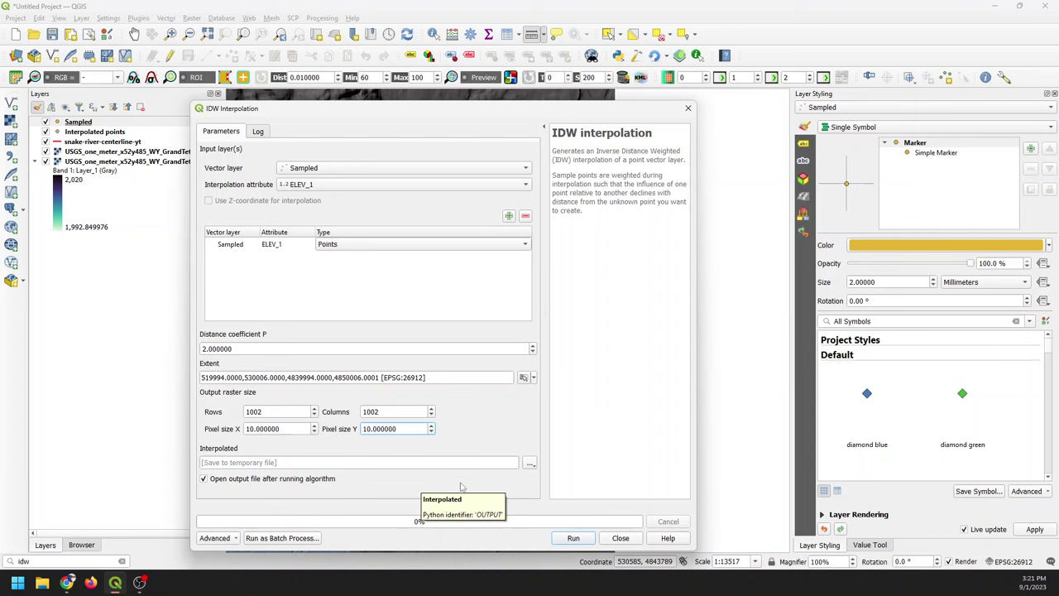
{"action": "left_click", "coordinate": [573, 538]}
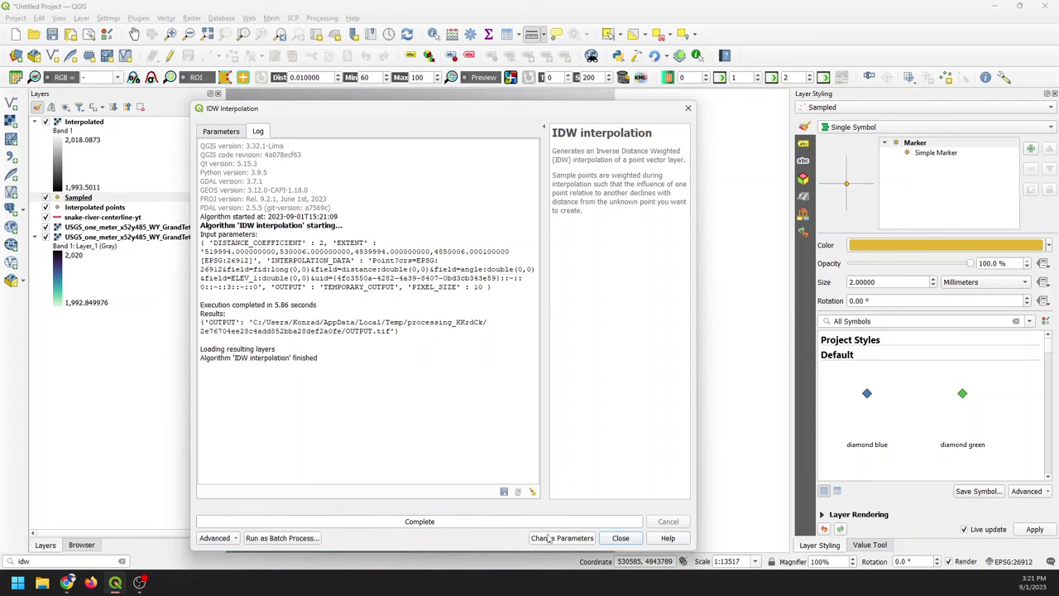
{"action": "left_click", "coordinate": [621, 538]}
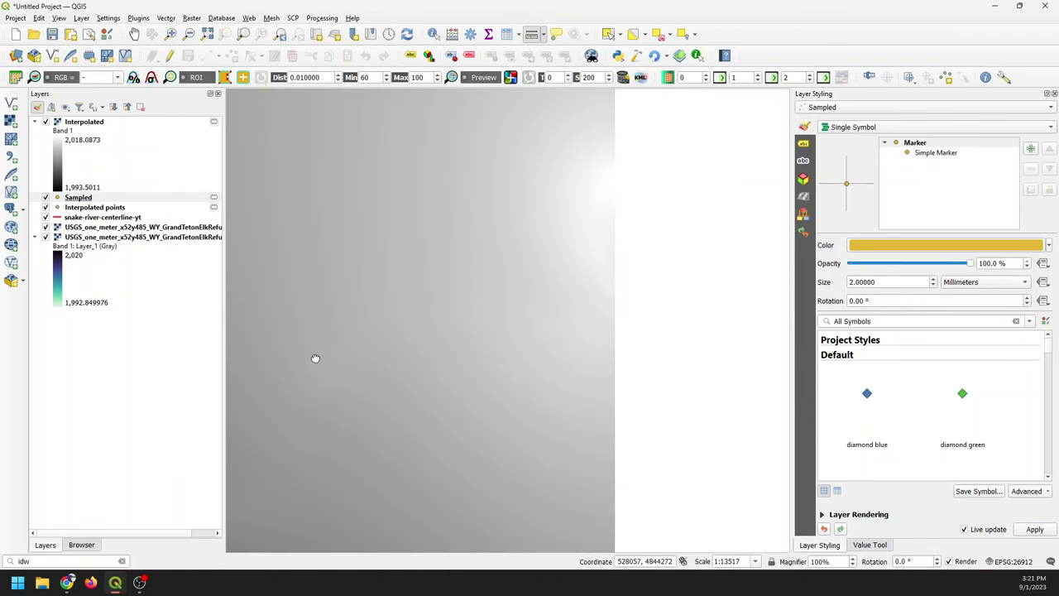
- Move the Interpolated raster below snake-river-centerline-yt in the layer order, so the sampled points and centerline draw above it
{"action": "left_click_drag", "start_coordinate": [315, 357], "coordinate": [429, 335]}
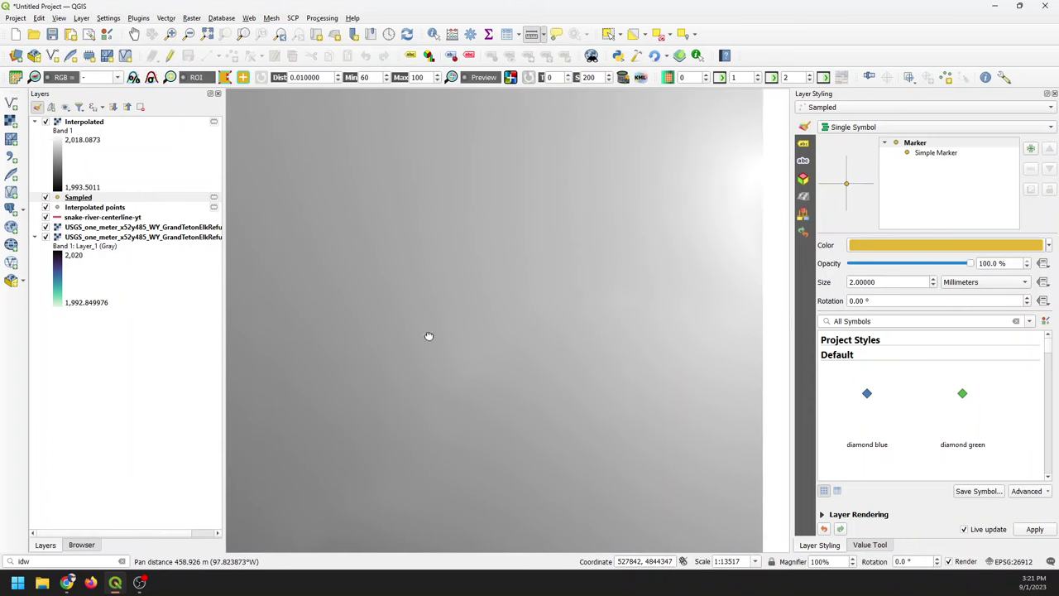
{"action": "scroll", "coordinate": [429, 335], "scroll_direction": "down", "scroll_amount": 1}
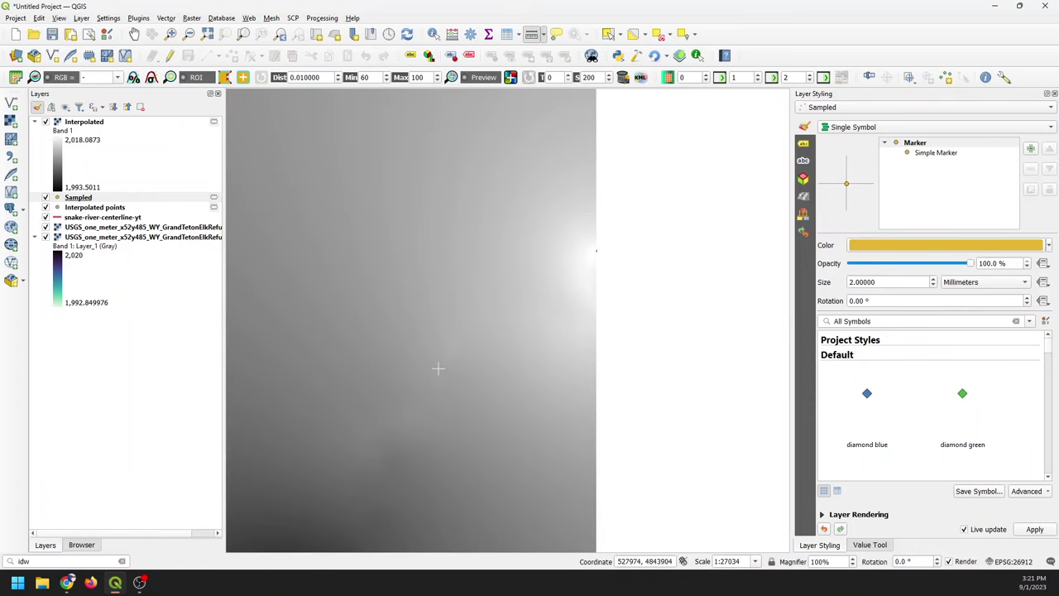
{"action": "left_click_drag", "start_coordinate": [416, 362], "coordinate": [565, 301]}
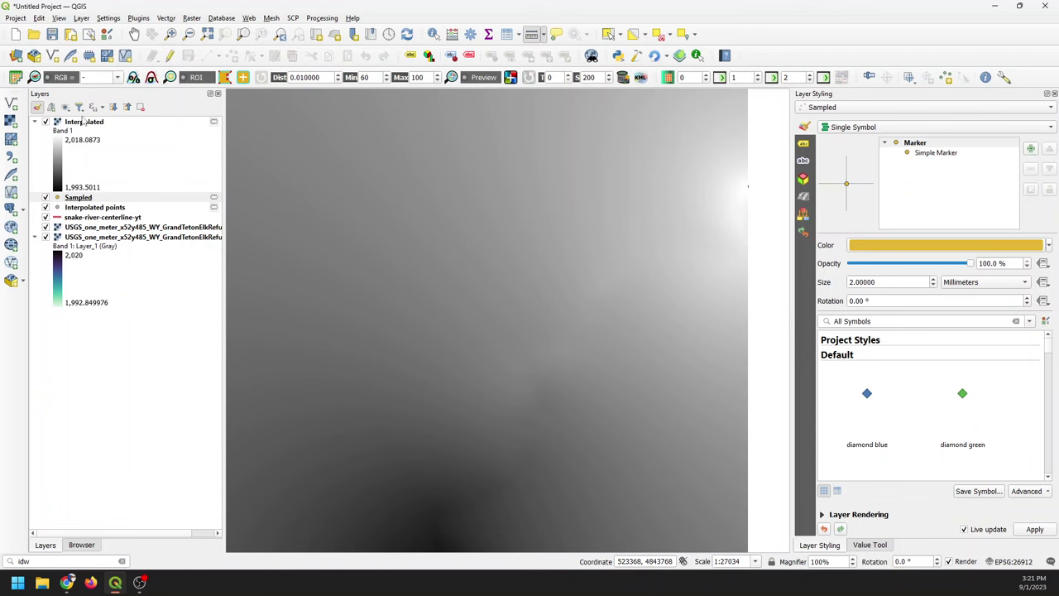
{"action": "left_click_drag", "start_coordinate": [82, 123], "coordinate": [128, 222]}
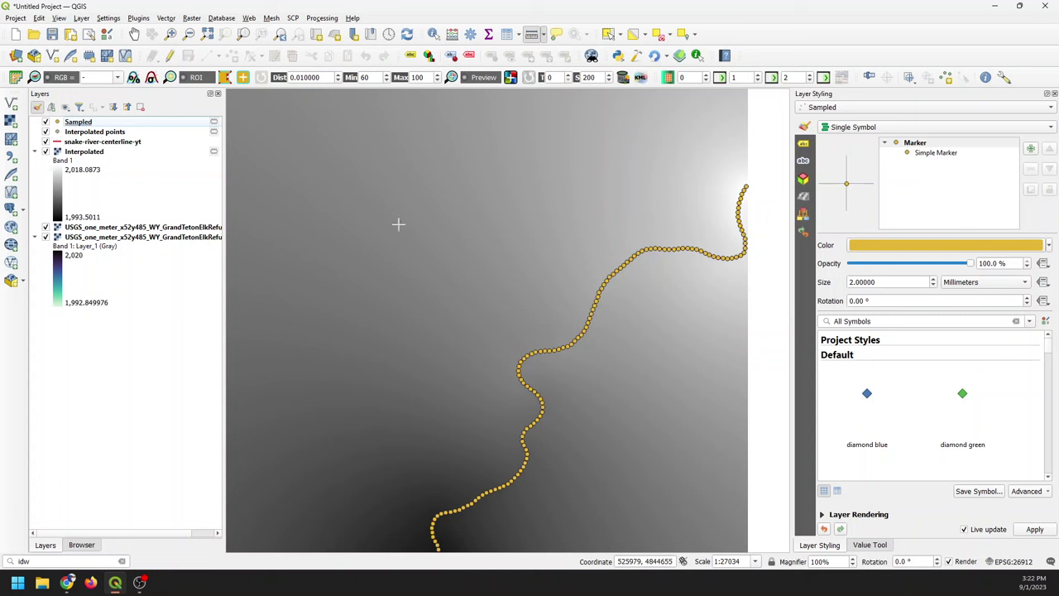
- Open the Warp (Reproject) tool and choose the Interpolated raster as its input layer
{"action": "left_click", "coordinate": [191, 18]}
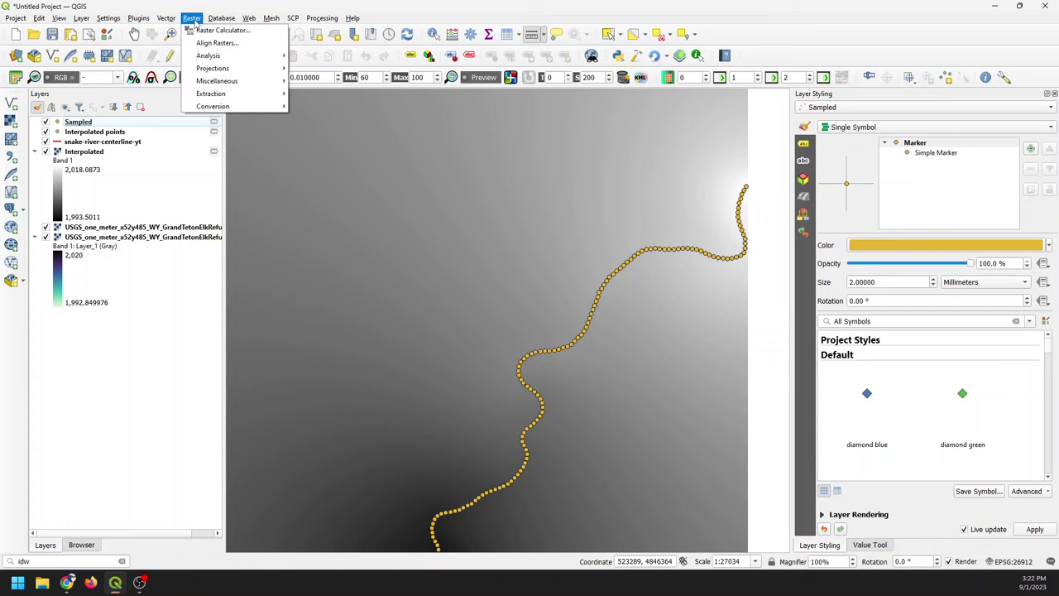
{"action": "mouse_move", "coordinate": [236, 68]}
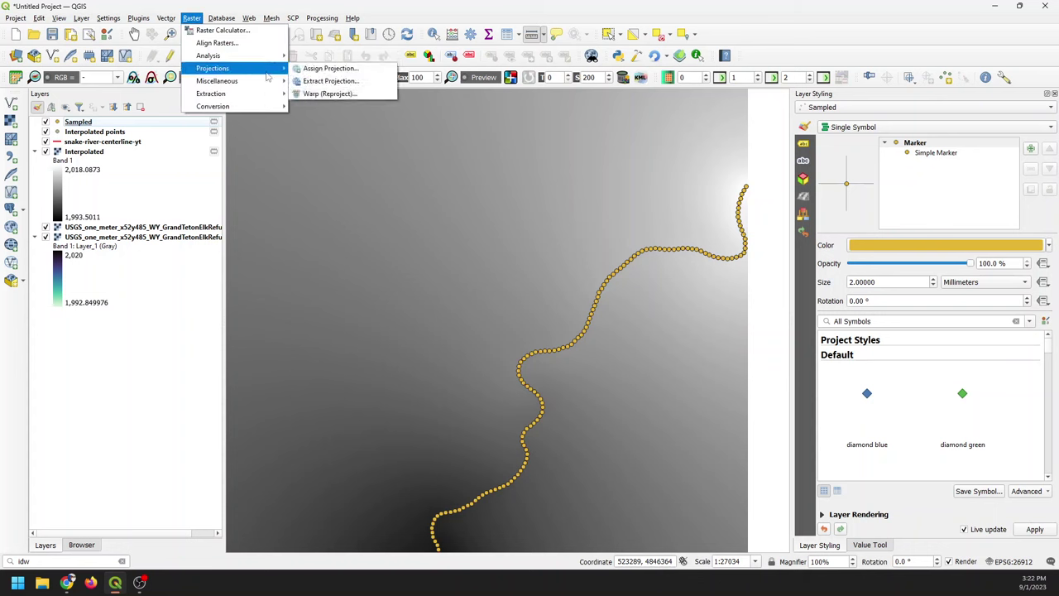
{"action": "left_click", "coordinate": [331, 94]}
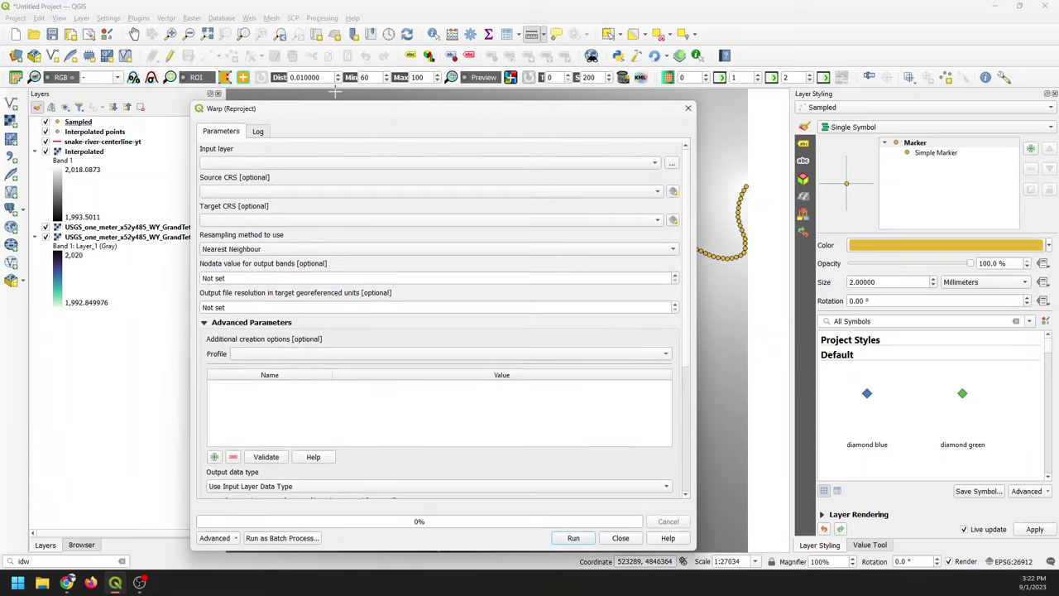
{"action": "left_click_drag", "start_coordinate": [343, 111], "coordinate": [301, 68]}
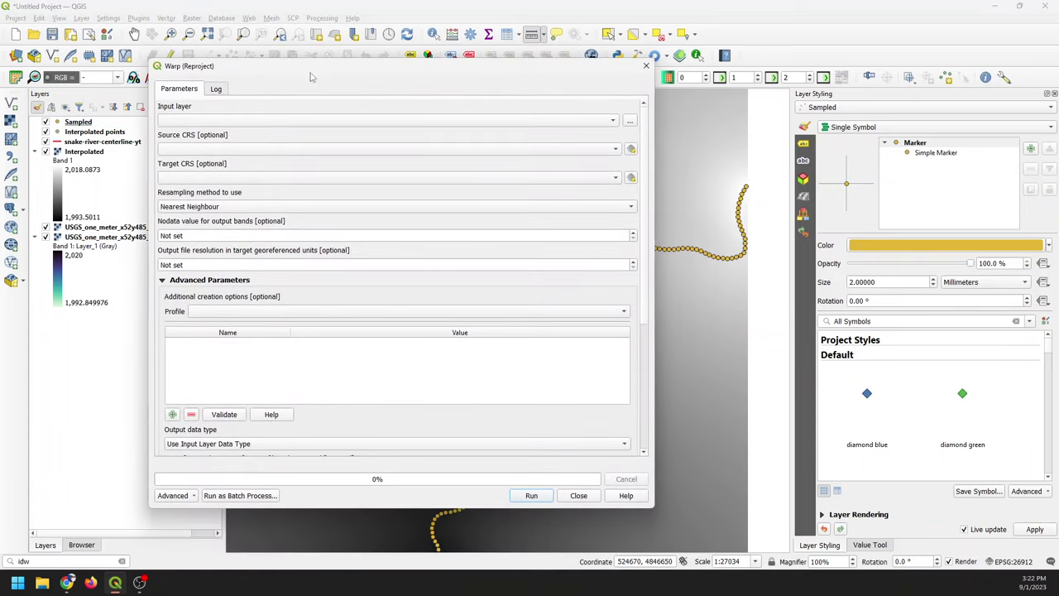
{"action": "left_click", "coordinate": [411, 122]}
{"action": "left_click", "coordinate": [273, 122]}
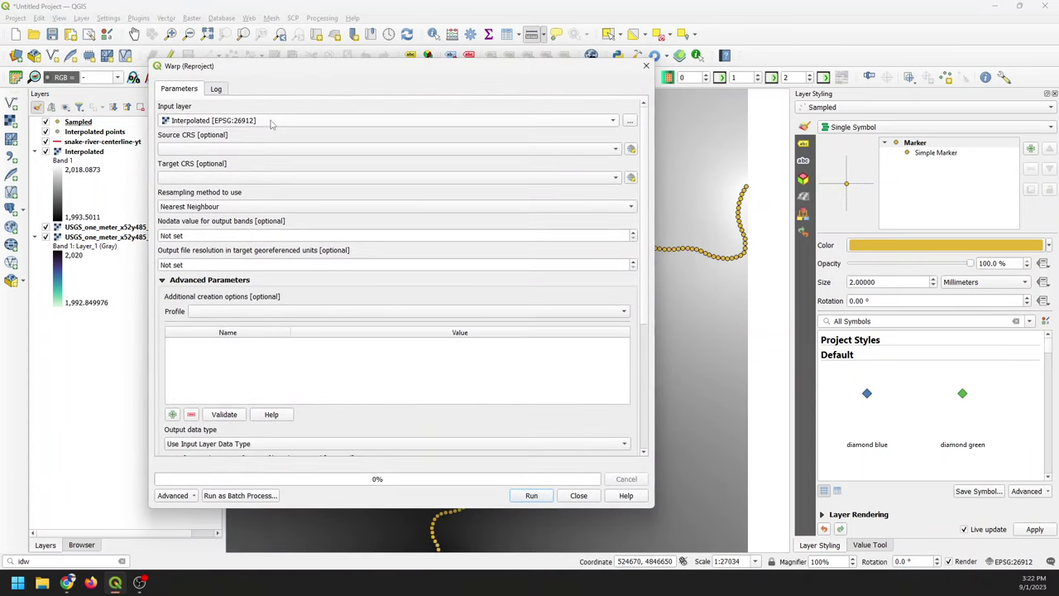
- Set the reprojection's resampling method to Bilinear and its output file resolution to 1
{"action": "left_click", "coordinate": [234, 207]}
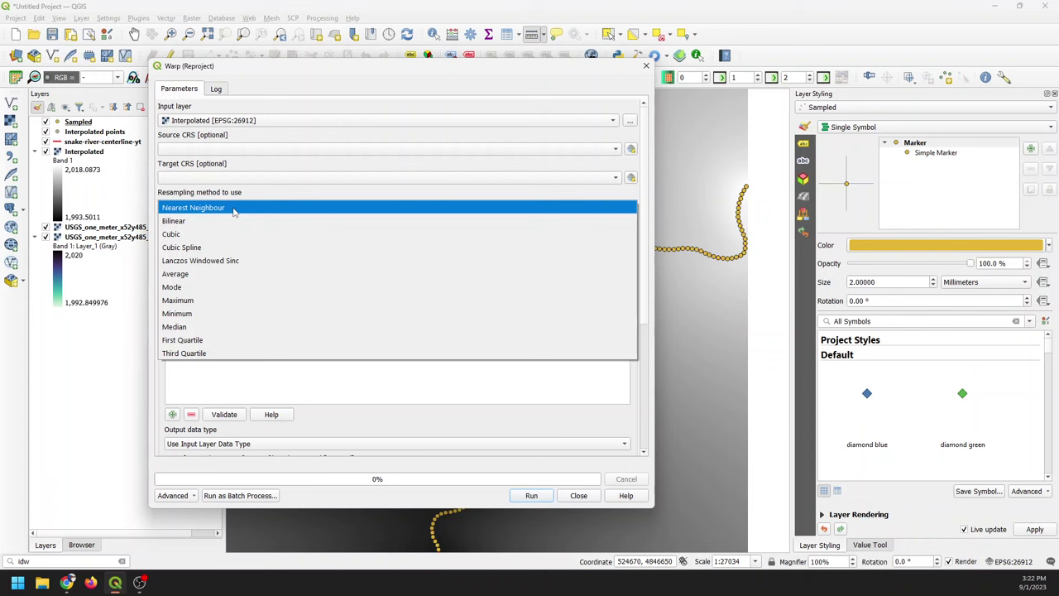
{"action": "left_click", "coordinate": [186, 222]}
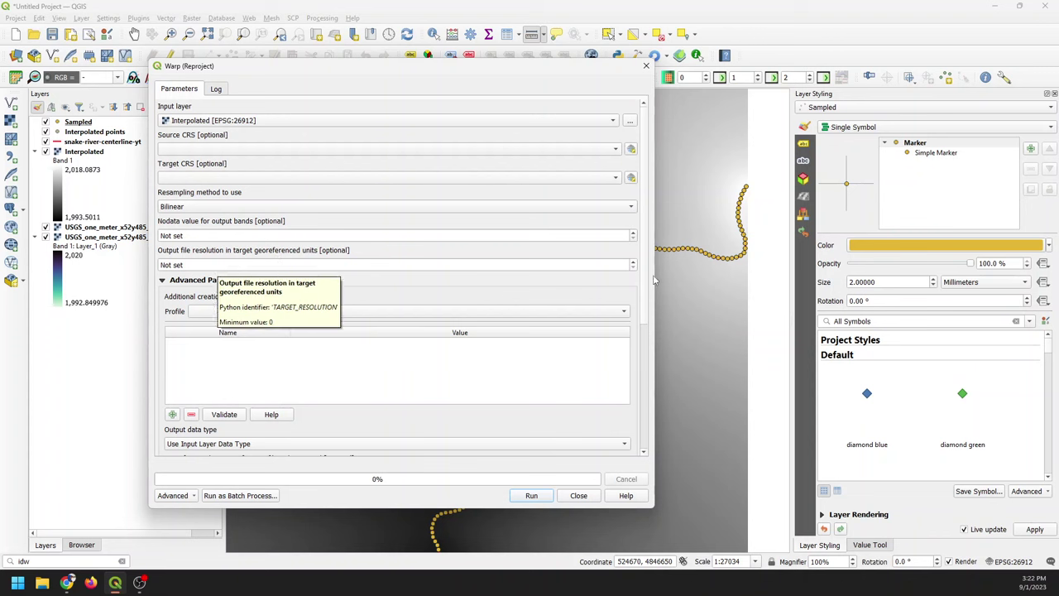
{"action": "left_click_drag", "start_coordinate": [273, 264], "coordinate": [132, 267]}
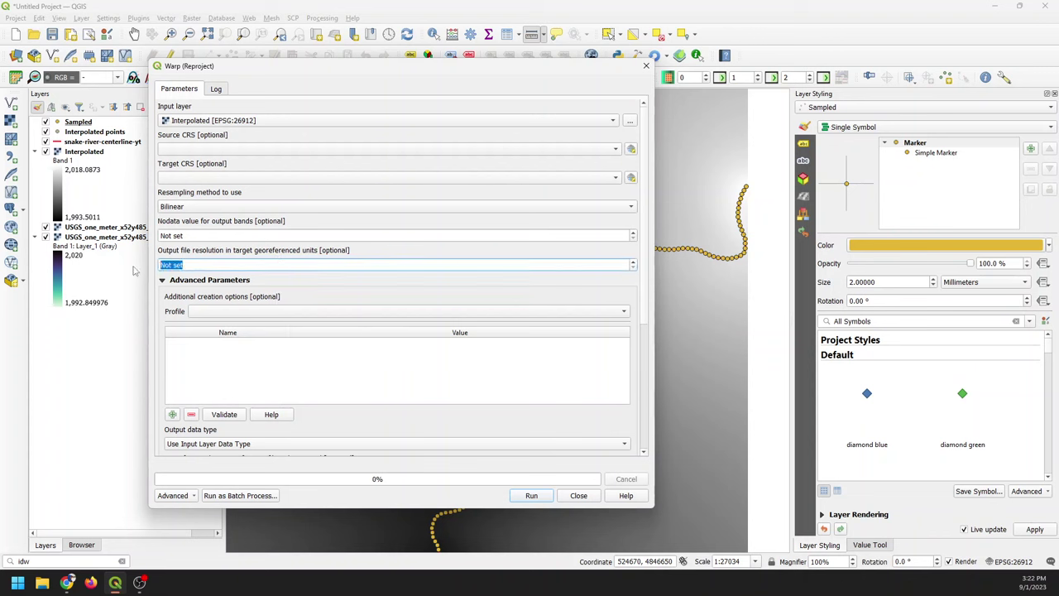
{"action": "type", "text": "1"}
{"action": "left_click_drag", "start_coordinate": [235, 69], "coordinate": [347, 77]}
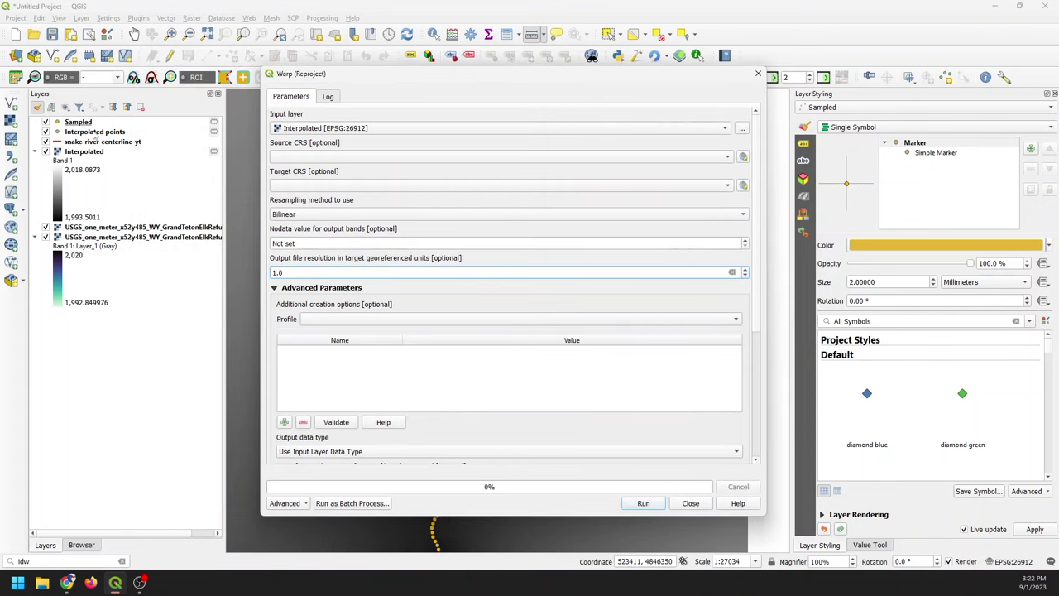
- Check the pixel size of the USGS_one_meter_x52y485_WY_GrandTetonElkRefuge_2014 layer in its properties information
{"action": "left_click", "coordinate": [96, 230]}
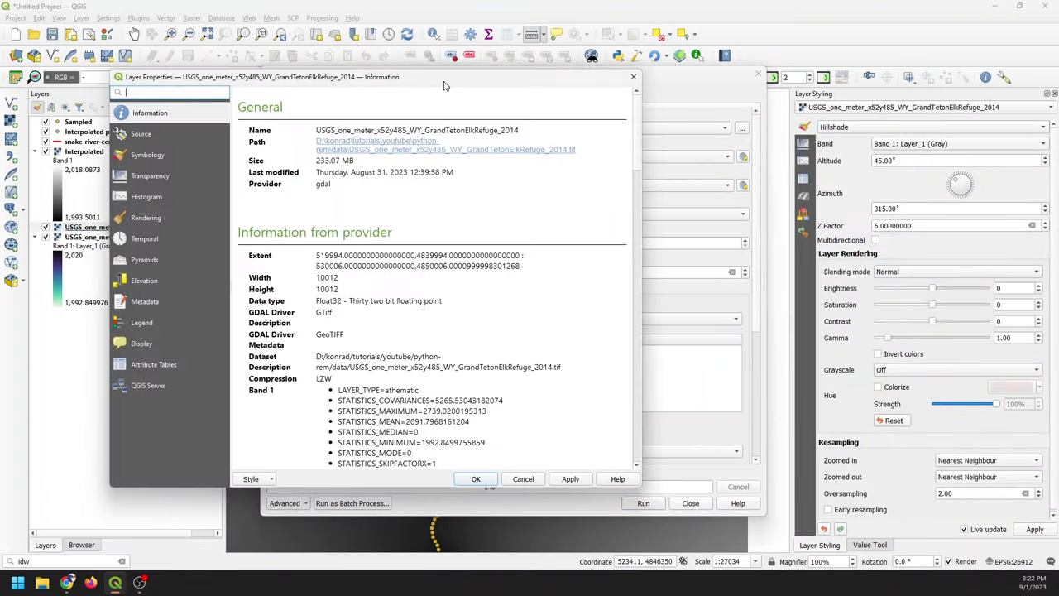
{"action": "scroll", "coordinate": [417, 283], "scroll_direction": "down", "scroll_amount": 3}
{"action": "scroll", "coordinate": [417, 284], "scroll_direction": "down", "scroll_amount": 9}
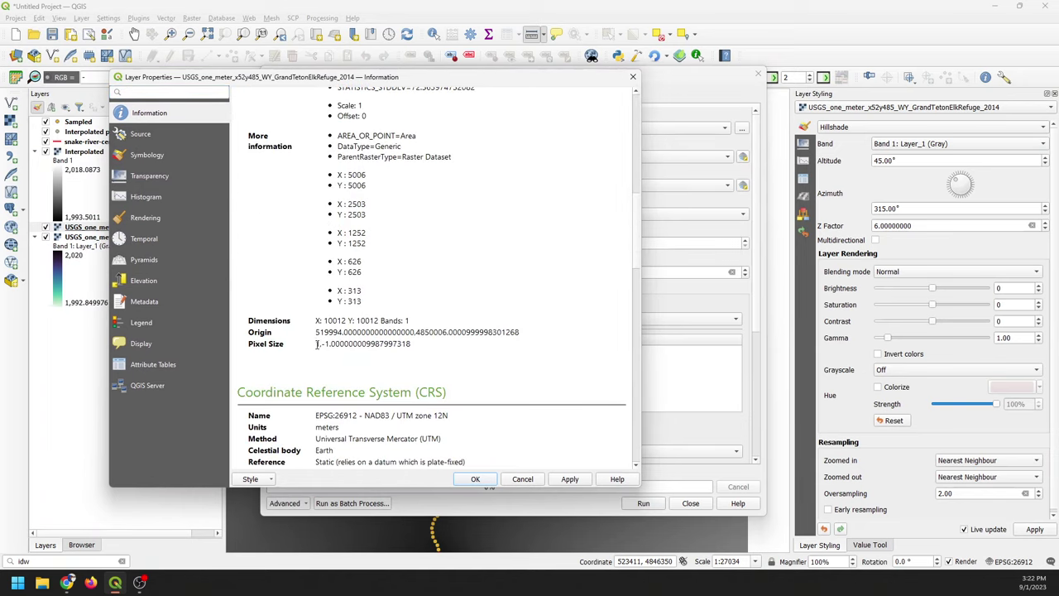
{"action": "left_click_drag", "start_coordinate": [321, 345], "coordinate": [367, 343]}
{"action": "left_click", "coordinate": [368, 343]}
{"action": "triple_click", "coordinate": [368, 343]}
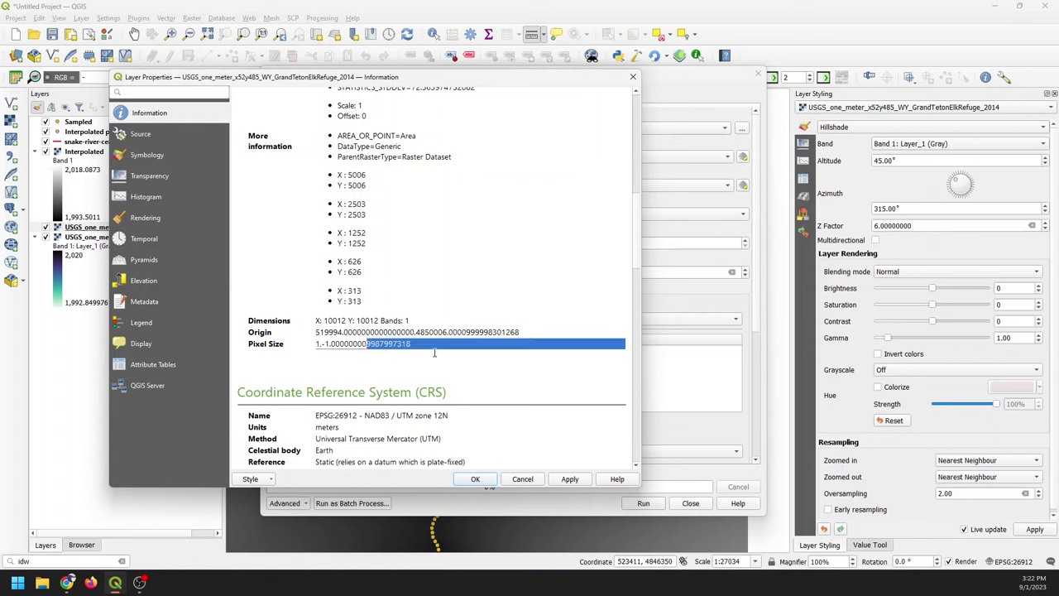
{"action": "left_click", "coordinate": [335, 344]}
{"action": "left_click_drag", "start_coordinate": [326, 344], "coordinate": [350, 344]}
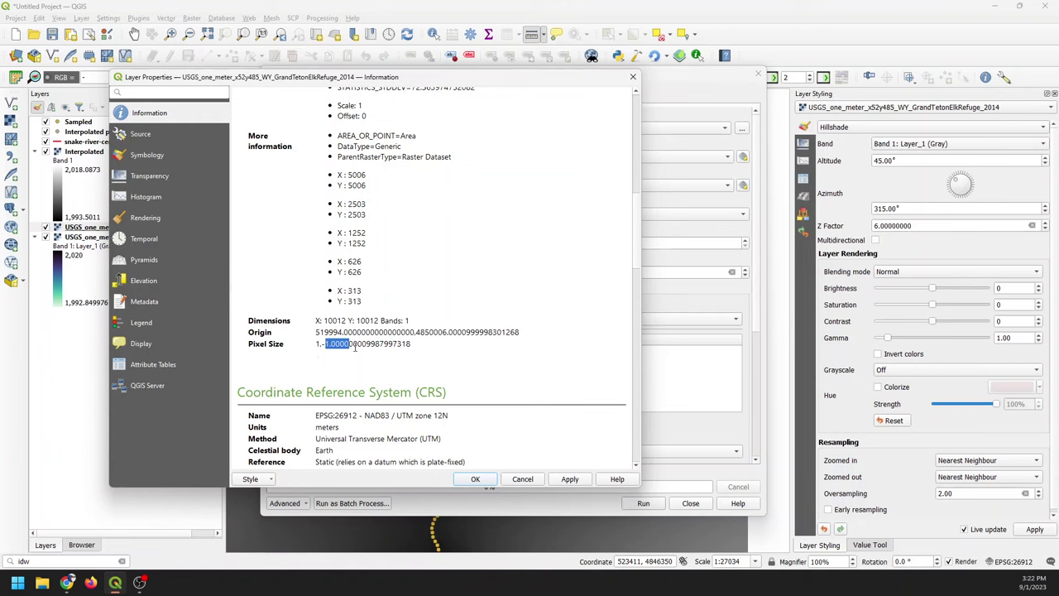
{"action": "left_click", "coordinate": [633, 76]}
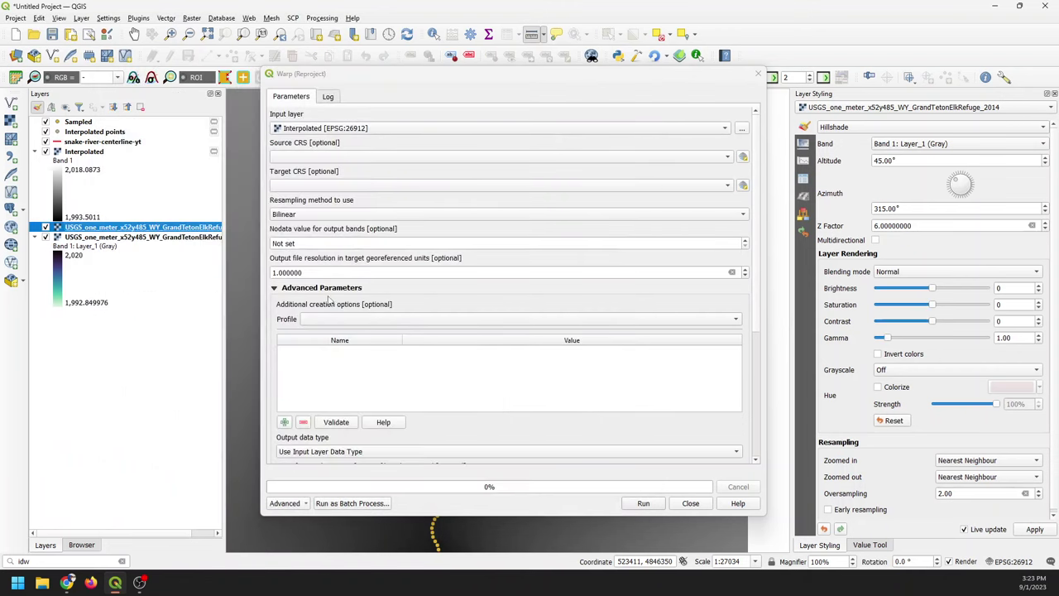
- Apply the High Compression profile to the reprojected raster's creation options
{"action": "left_click", "coordinate": [347, 321]}
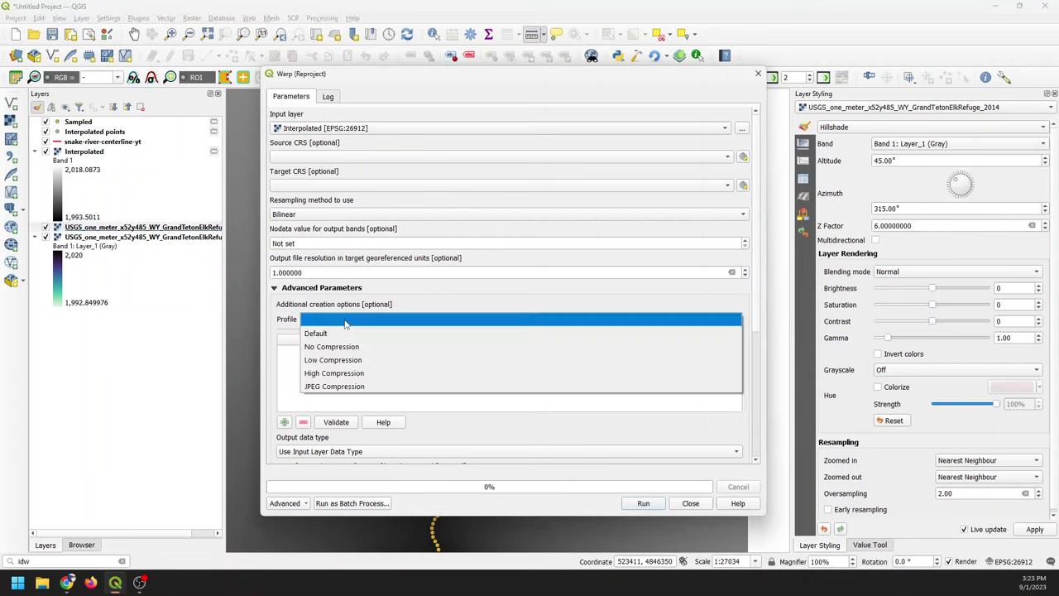
{"action": "left_click", "coordinate": [337, 372]}
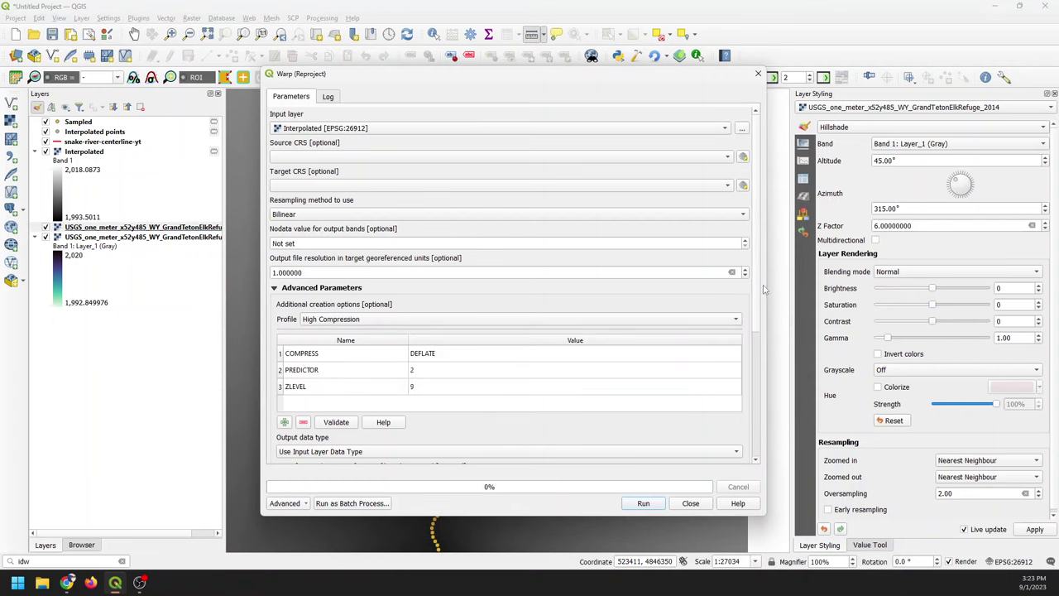
- Calculate the output extent from the USGS_one_meter_x52y485_WY_GrandTetonElkRefuge_2014 layer and set the extent's CRS to the project CRS, EPSG:26912
{"action": "scroll", "coordinate": [764, 314], "scroll_direction": "down", "scroll_amount": 3}
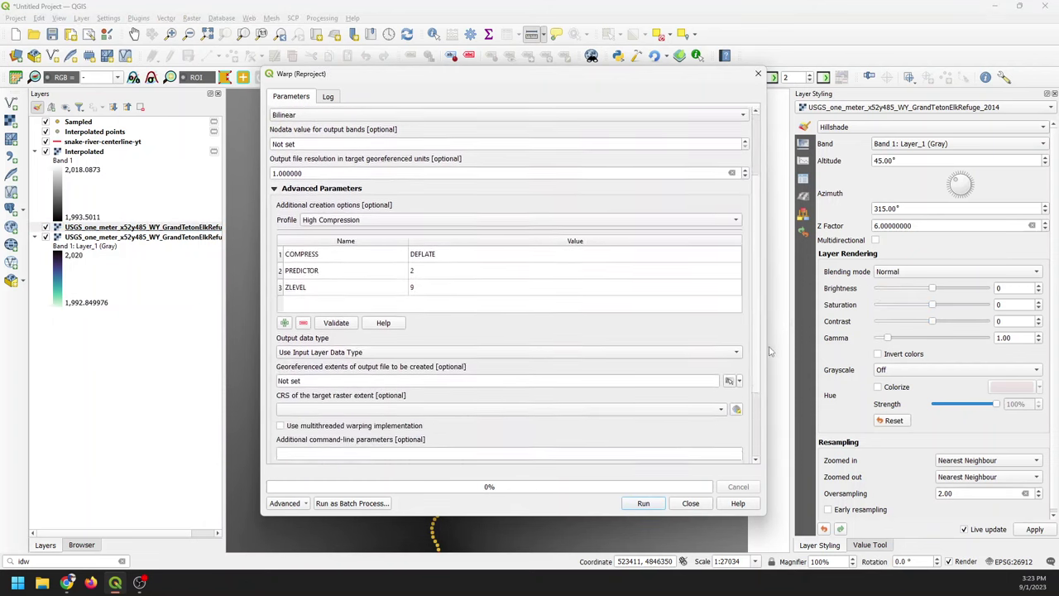
{"action": "scroll", "coordinate": [497, 331], "scroll_direction": "down", "scroll_amount": 3}
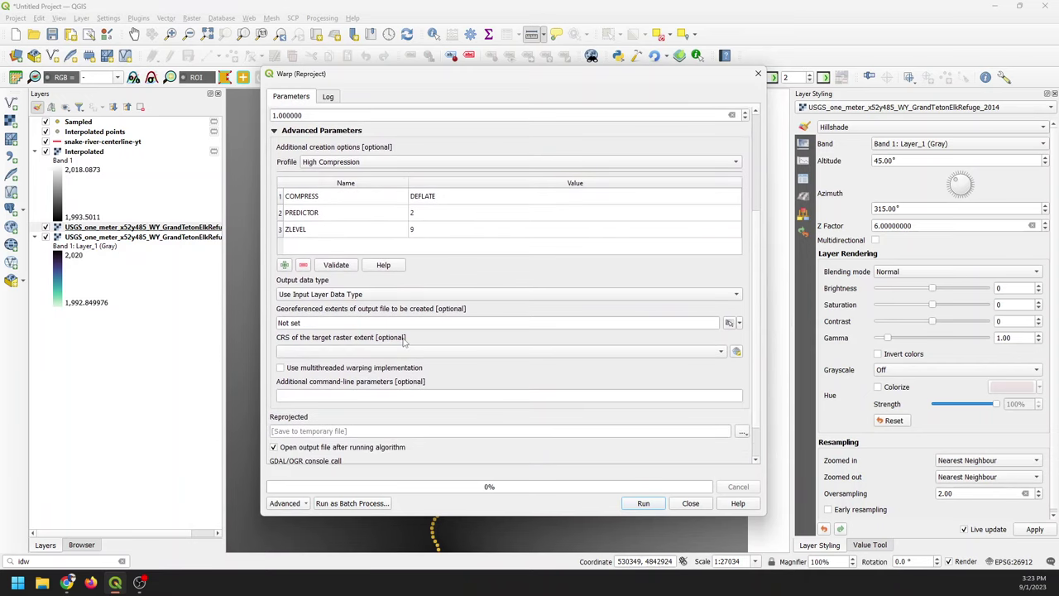
{"action": "left_click", "coordinate": [739, 324]}
{"action": "mouse_move", "coordinate": [751, 342]}
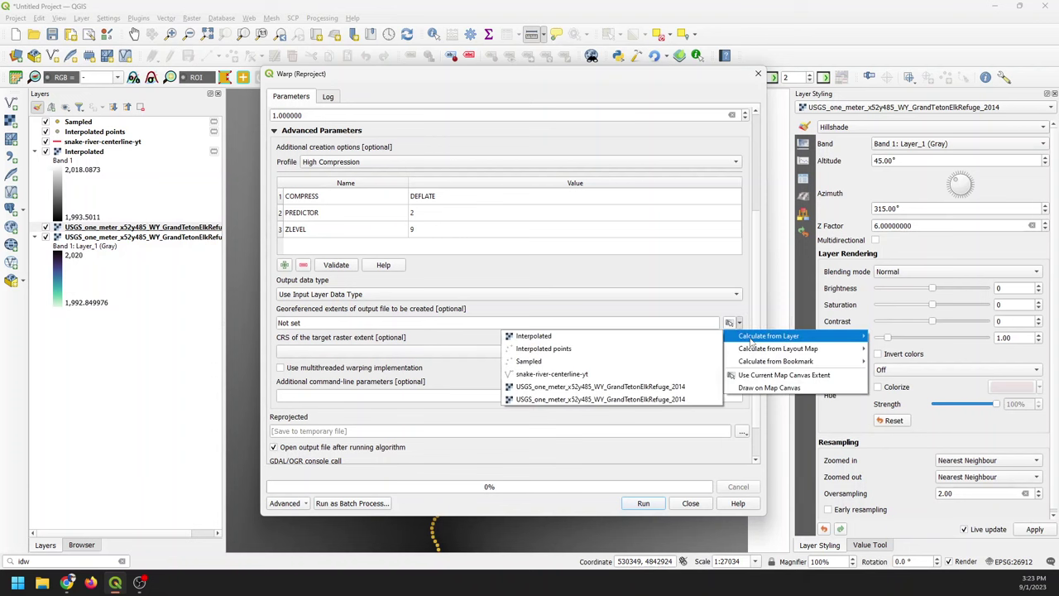
{"action": "left_click", "coordinate": [635, 387]}
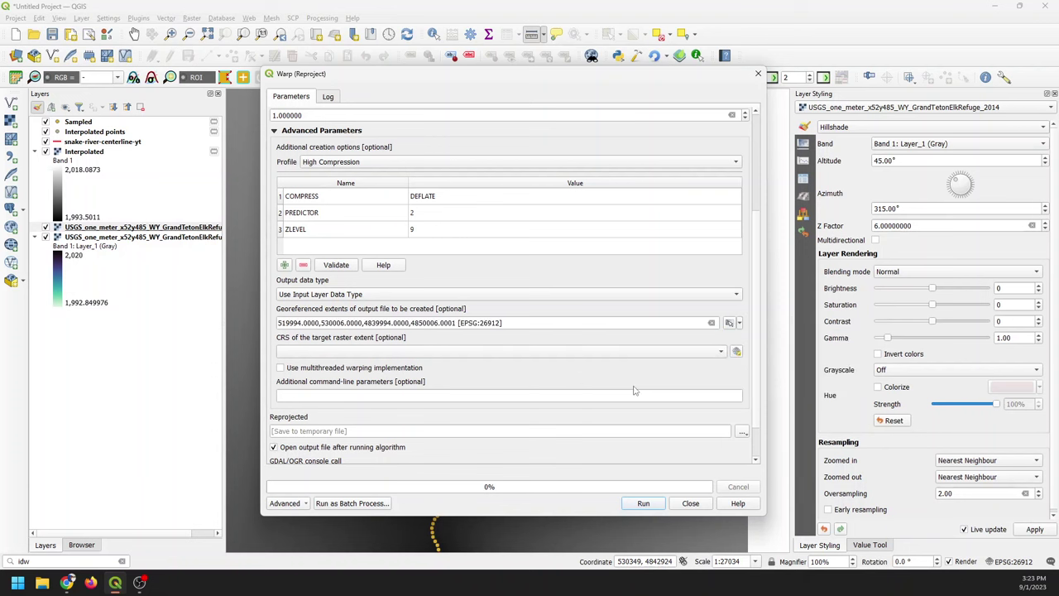
{"action": "left_click", "coordinate": [720, 351]}
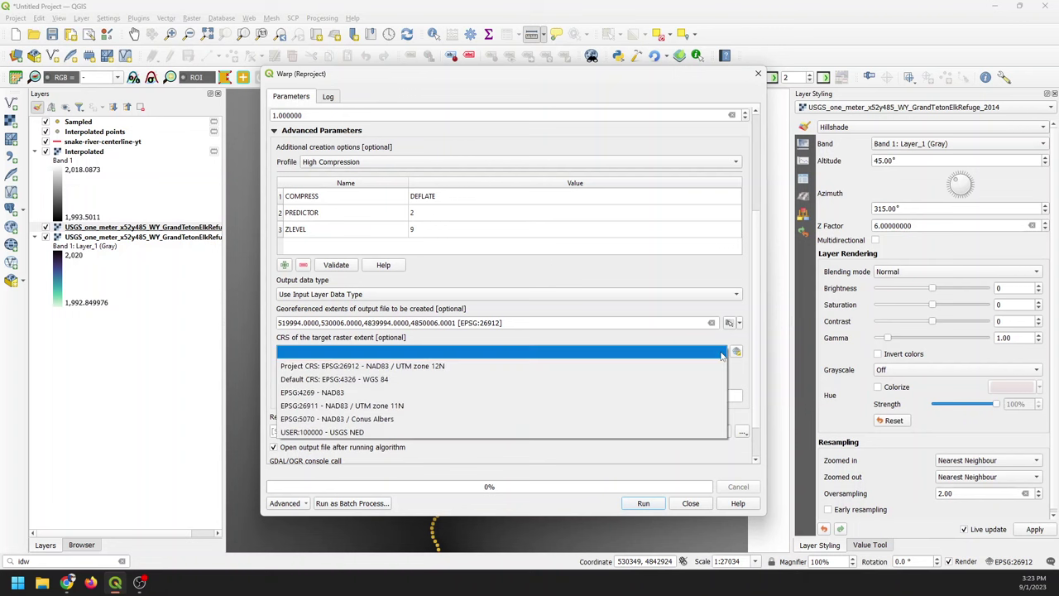
{"action": "left_click", "coordinate": [365, 369]}
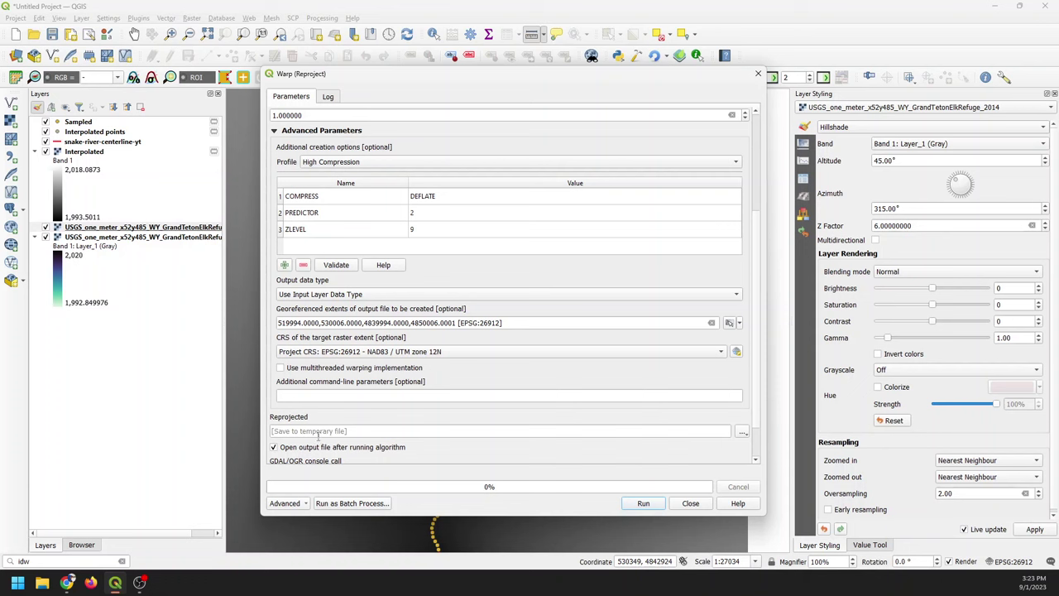
- Set the reprojected output to be saved as elev_interpolated_1m-yt.tif in the python-rem data folder
{"action": "left_click", "coordinate": [743, 434]}
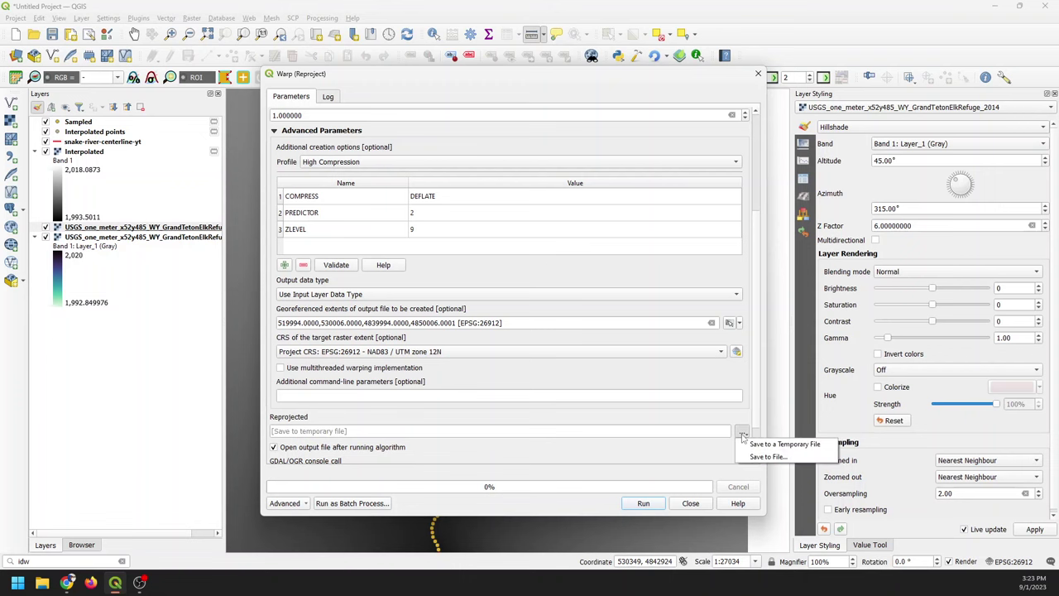
{"action": "left_click", "coordinate": [757, 457]}
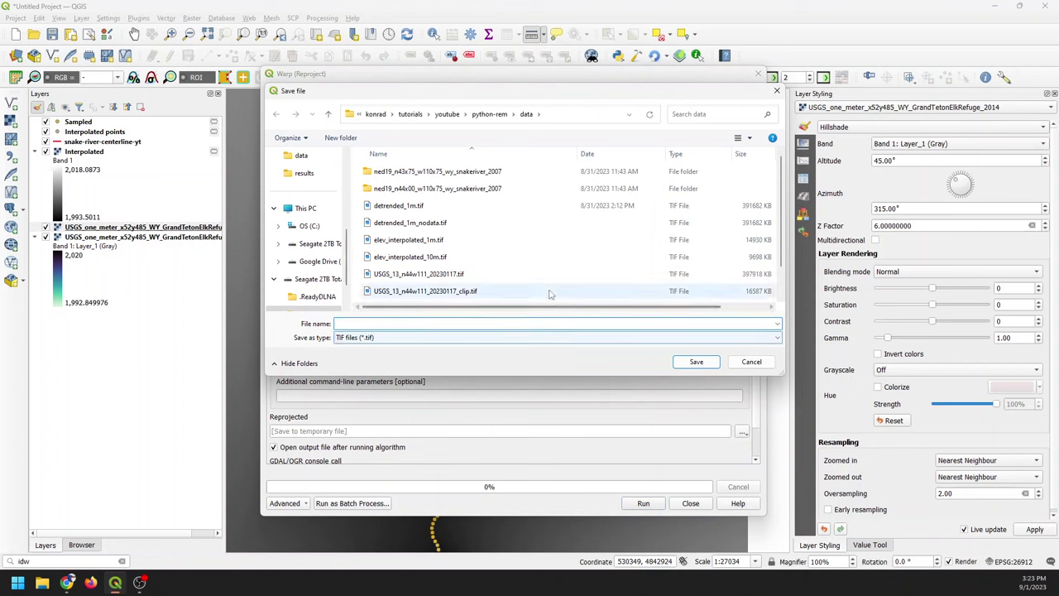
{"action": "left_click", "coordinate": [407, 240]}
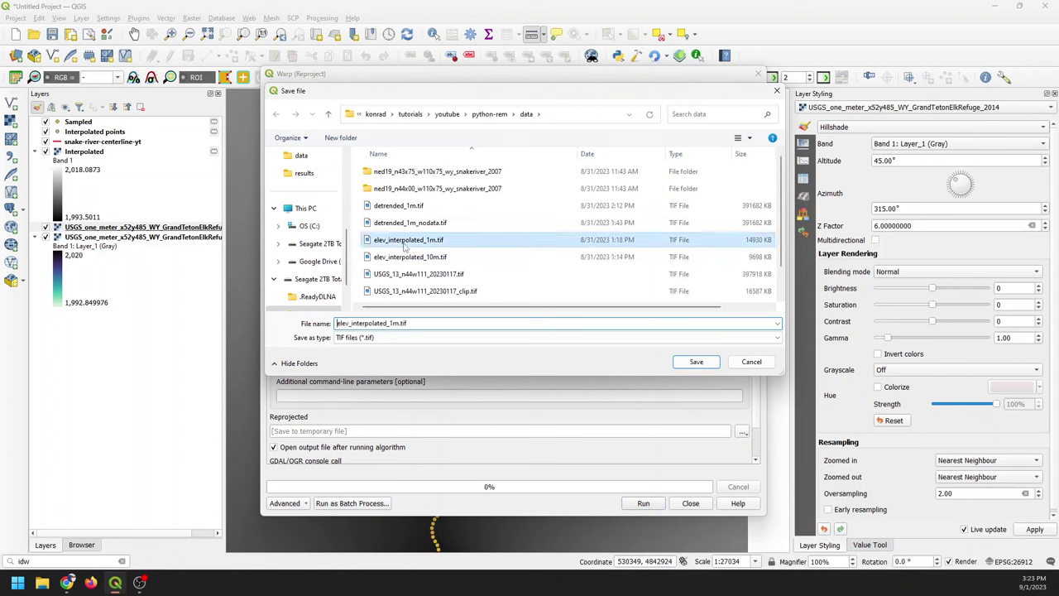
{"action": "left_click", "coordinate": [400, 323]}
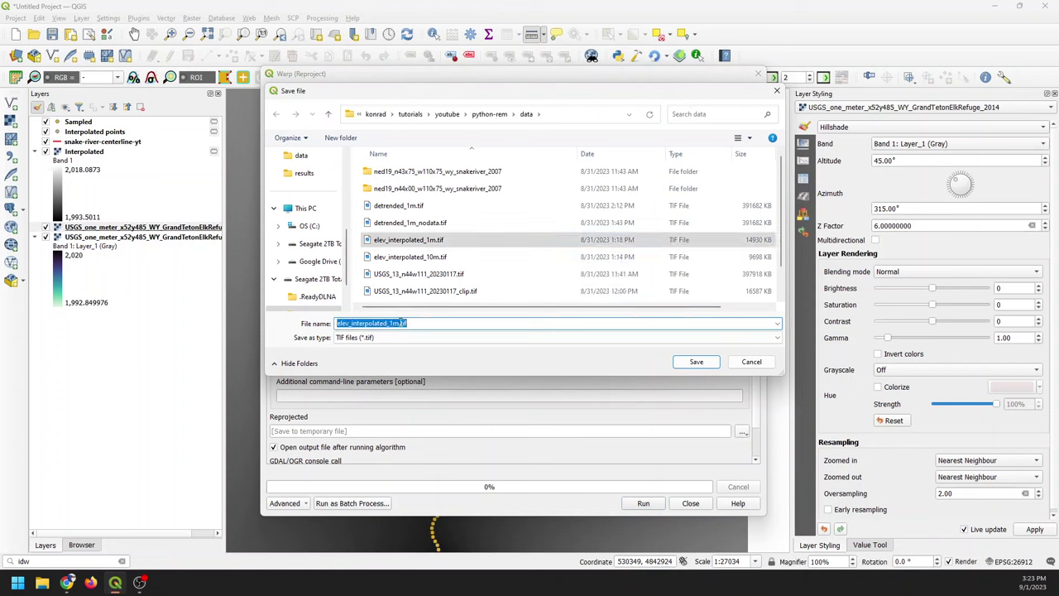
{"action": "left_click", "coordinate": [399, 322]}
{"action": "type", "text": "-yt"}
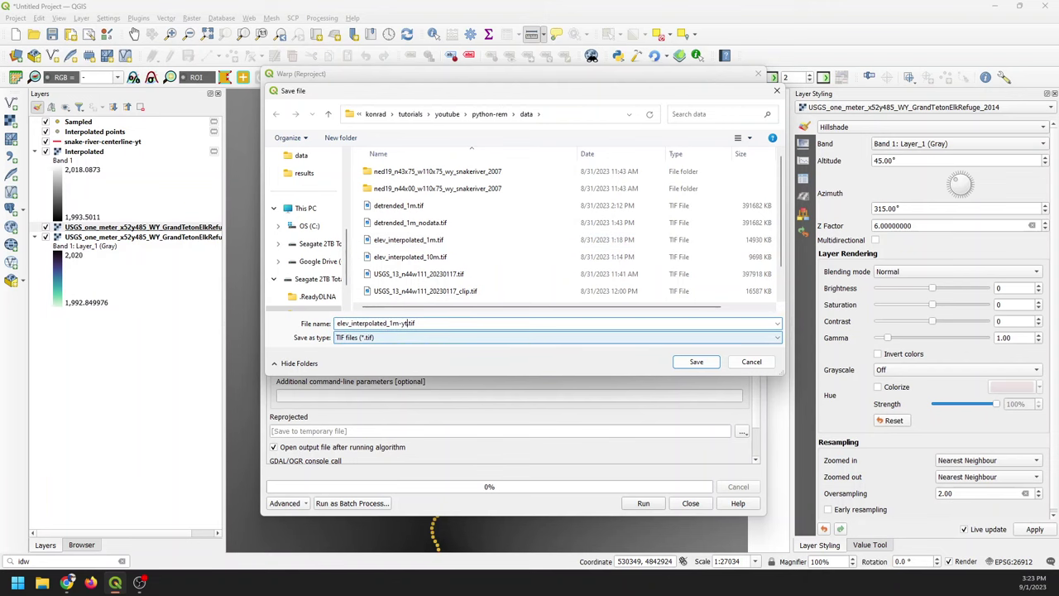
{"action": "left_click", "coordinate": [694, 362]}
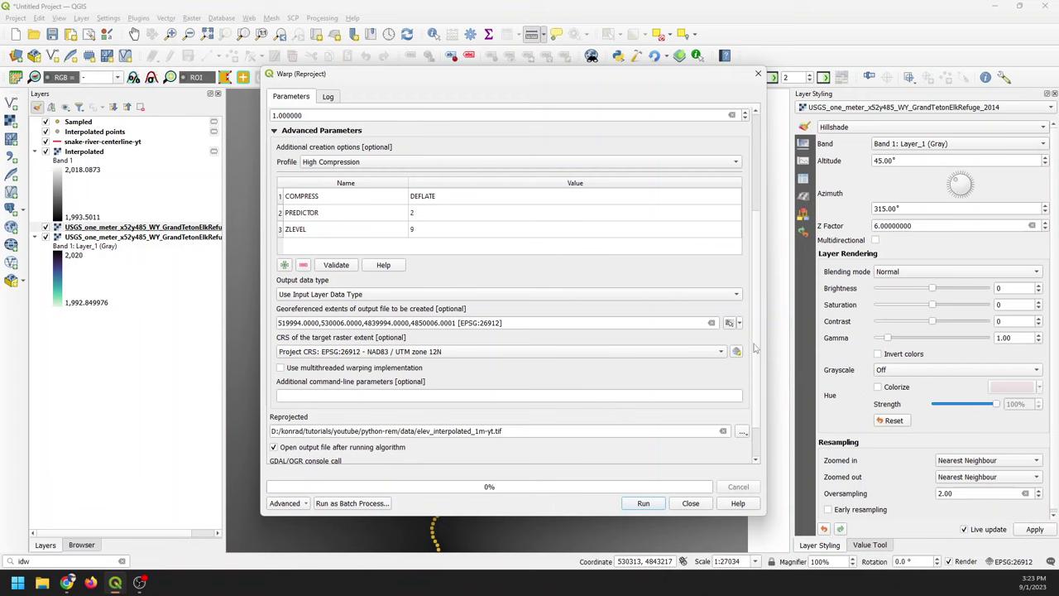
- Run the reprojection with the configured parameters and close the Warp tool when it finishes
{"action": "scroll", "coordinate": [758, 364], "scroll_direction": "down", "scroll_amount": 1}
{"action": "scroll", "coordinate": [757, 364], "scroll_direction": "down", "scroll_amount": 1}
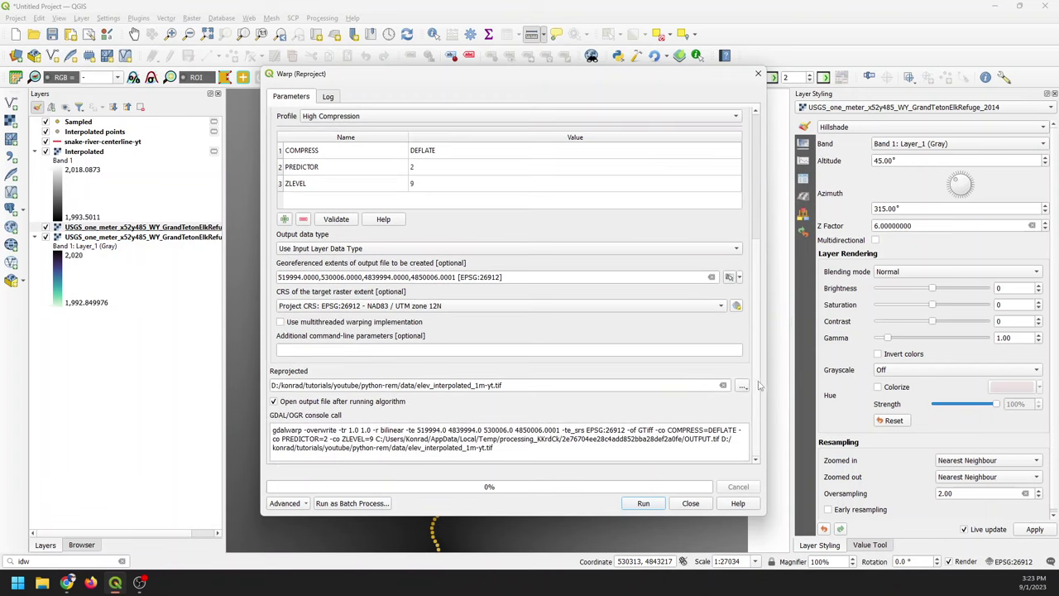
{"action": "left_click", "coordinate": [644, 503]}
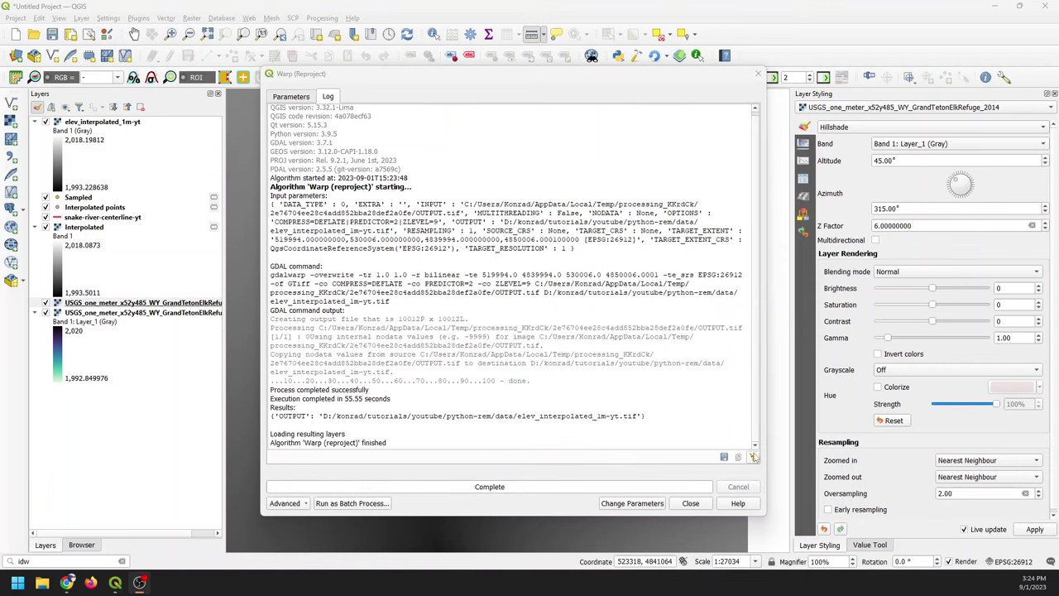
{"action": "left_click", "coordinate": [692, 503]}
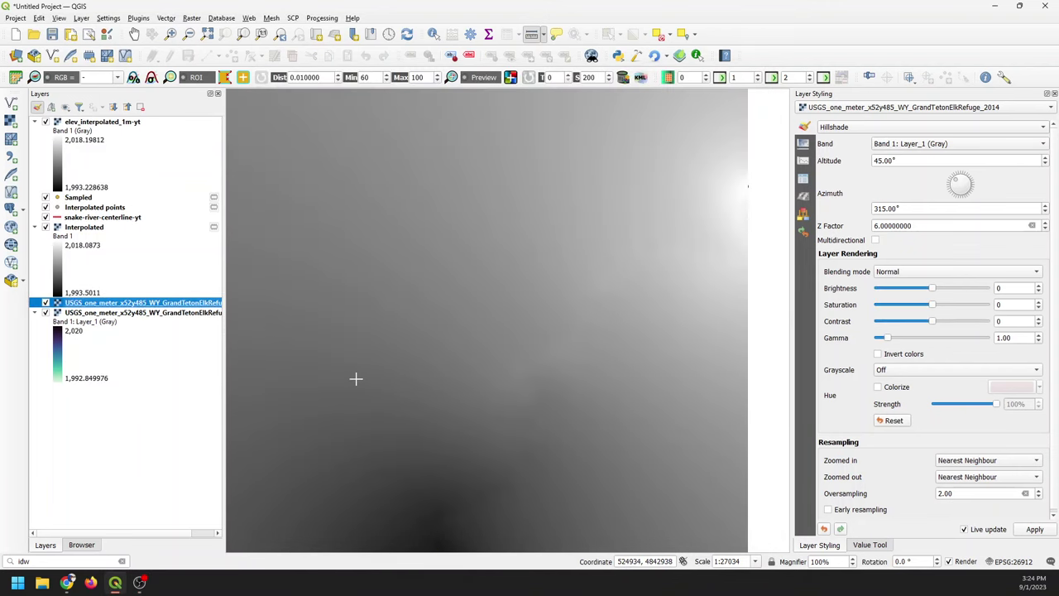
- Build a Raster Calculator expression subtracting elev_interpolated_1m-yt@1 from the USGS_one_meter_x52y485_WY_GrandTetonElkRefuge_2014@1 band
{"action": "left_click", "coordinate": [114, 123]}
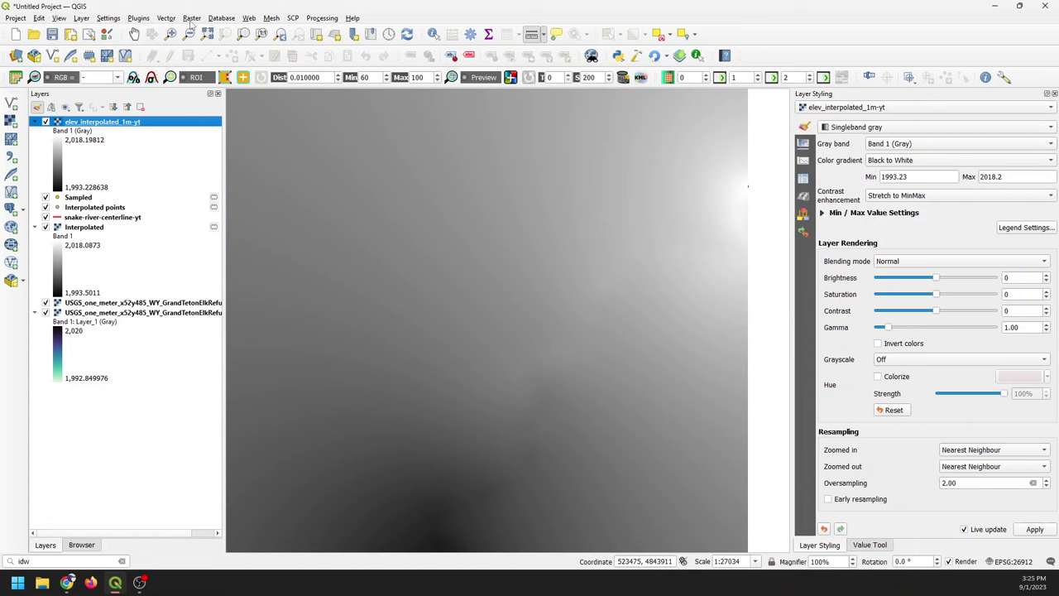
{"action": "left_click", "coordinate": [191, 19]}
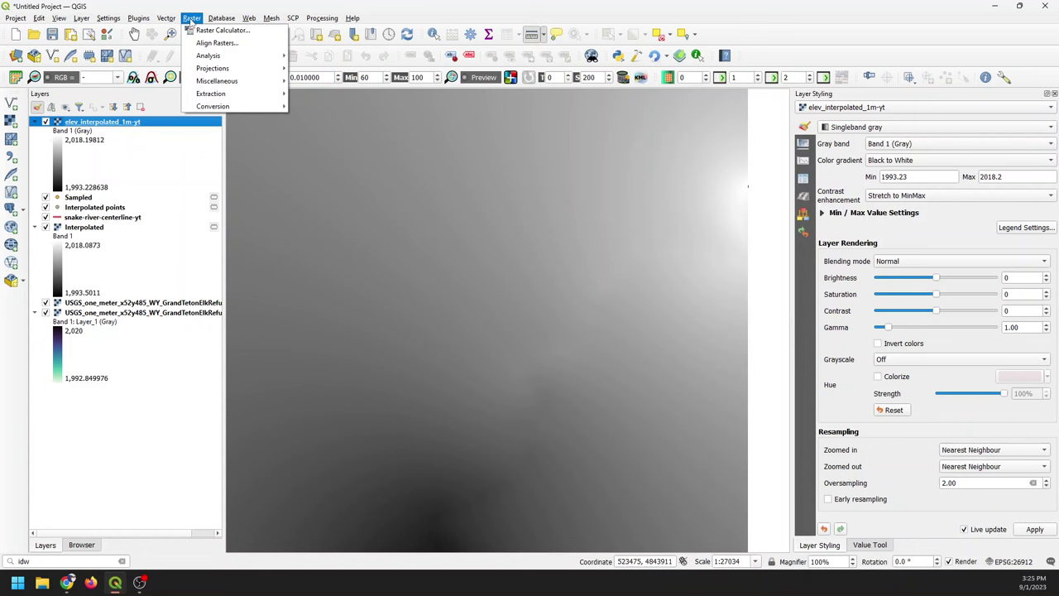
{"action": "left_click", "coordinate": [209, 30]}
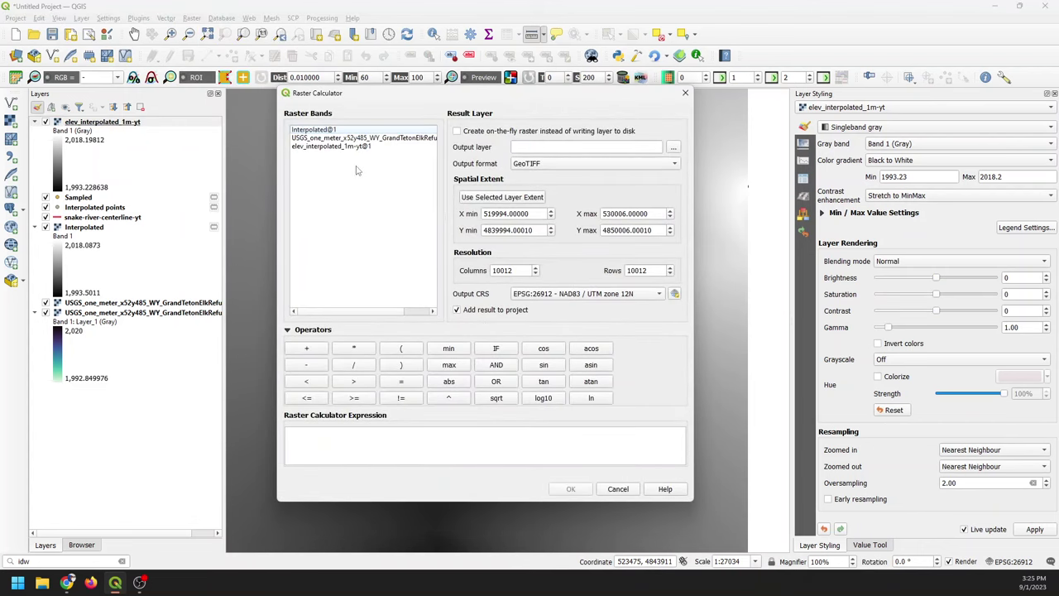
{"action": "double_click", "coordinate": [323, 139]}
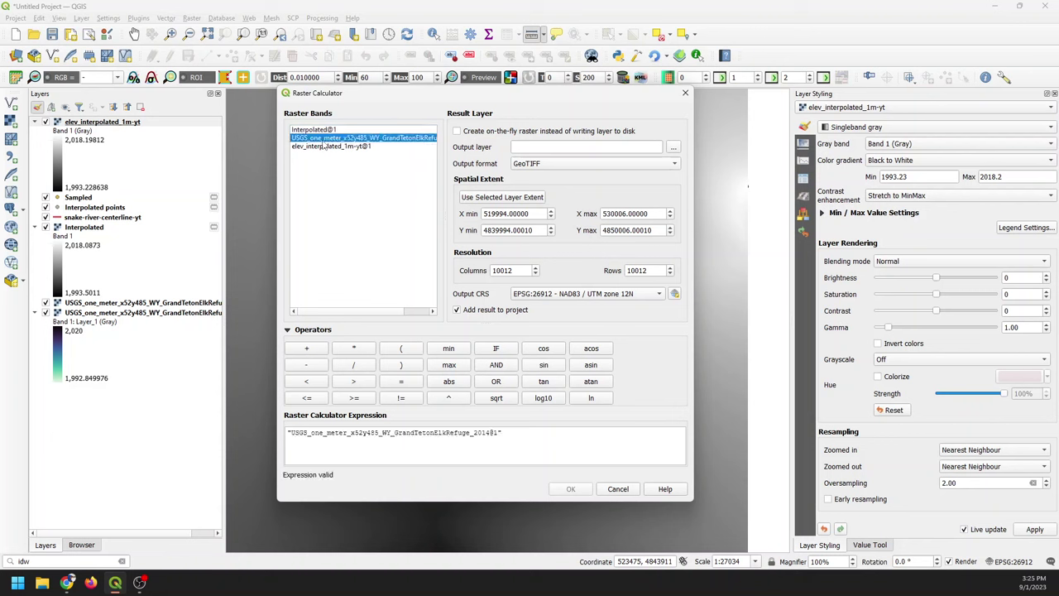
{"action": "left_click", "coordinate": [307, 368]}
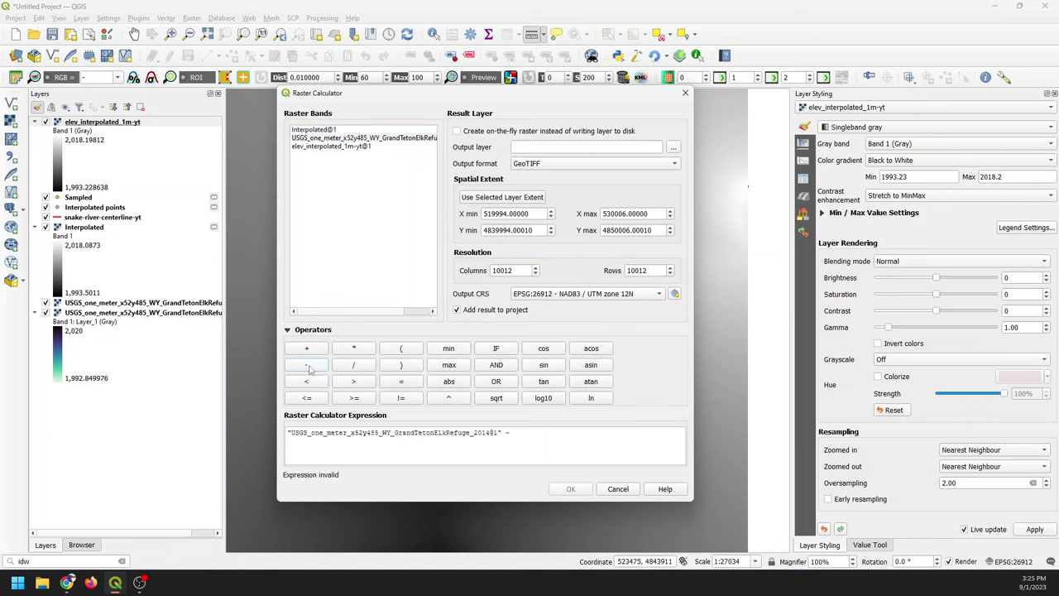
{"action": "double_click", "coordinate": [331, 146]}
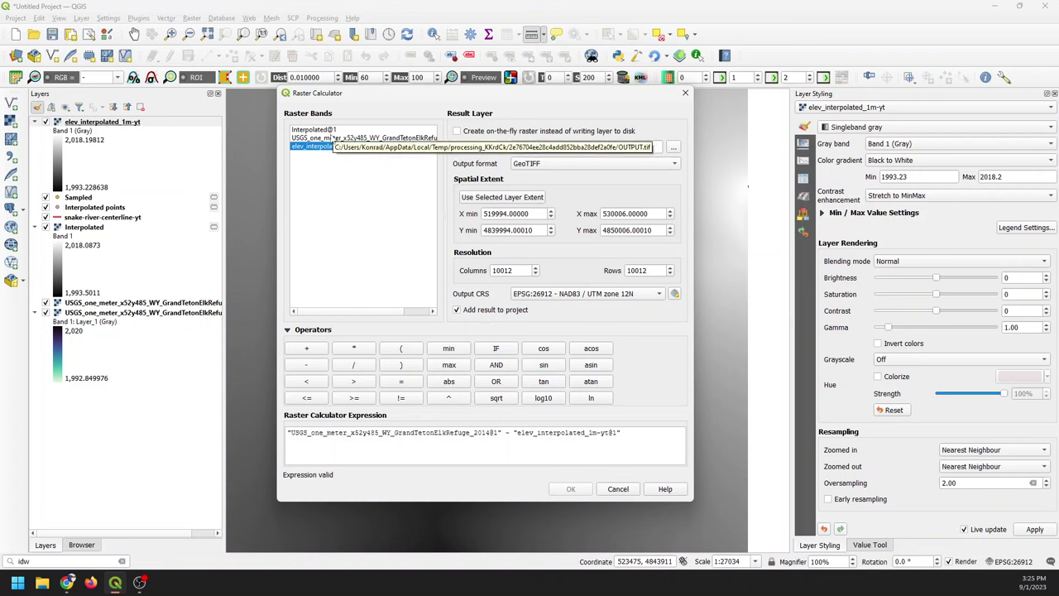
- Set the output layer to detrended_1m-yt.tif in the python-rem data folder and run the raster calculation
{"action": "left_click", "coordinate": [674, 147]}
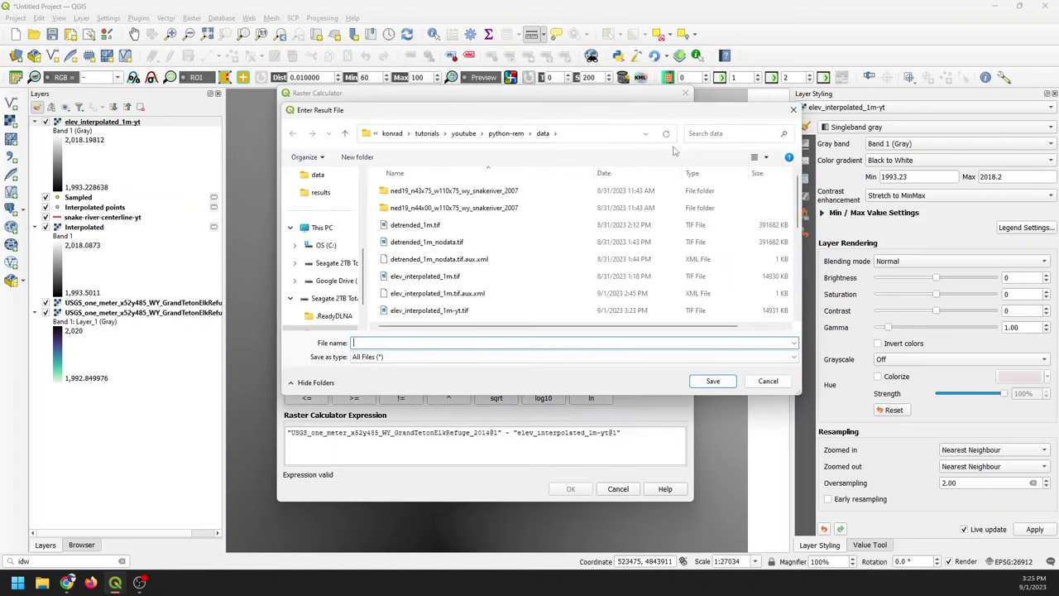
{"action": "left_click", "coordinate": [410, 226]}
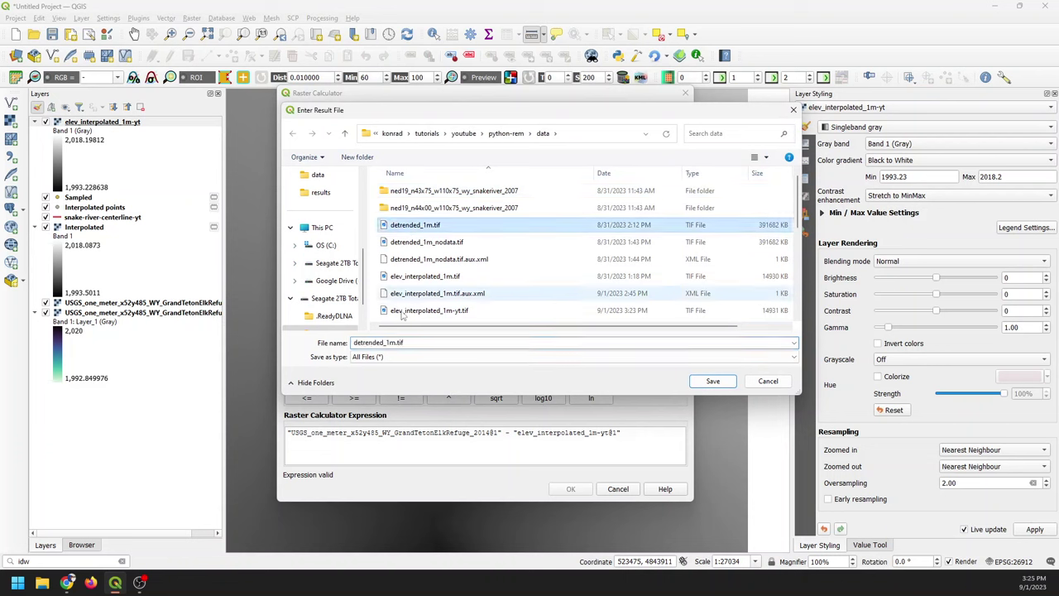
{"action": "left_click", "coordinate": [395, 342]}
{"action": "left_click", "coordinate": [395, 342]}
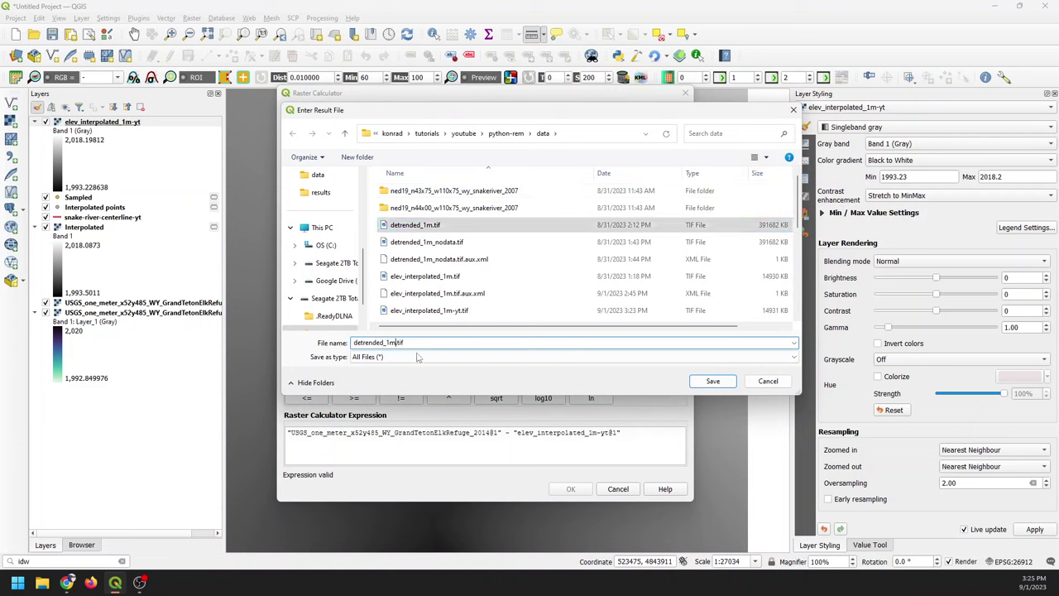
{"action": "type", "text": "-y"}
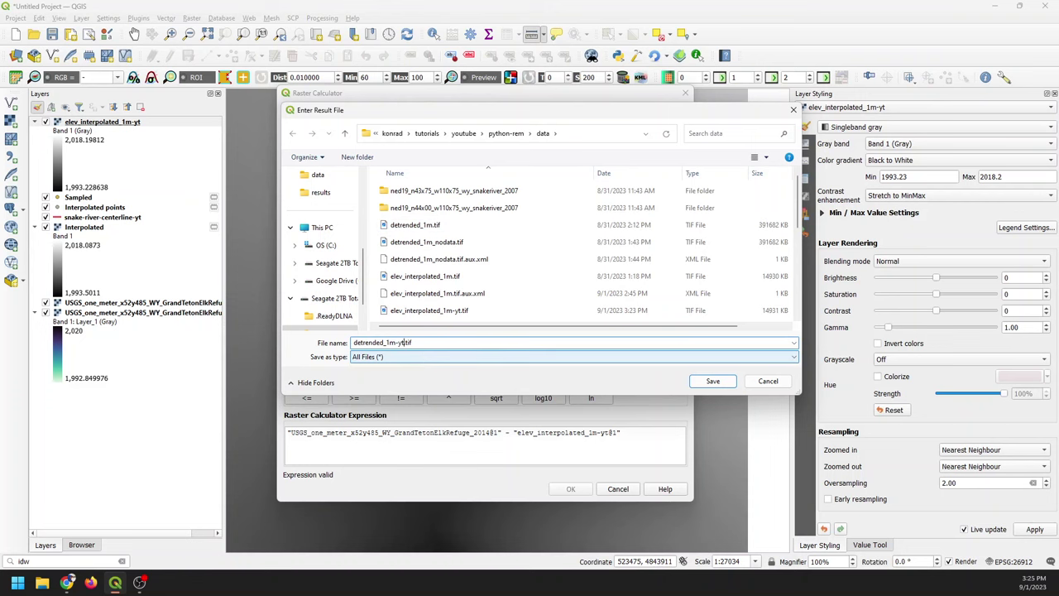
{"action": "type", "text": "t"}
{"action": "key", "text": "Return"}
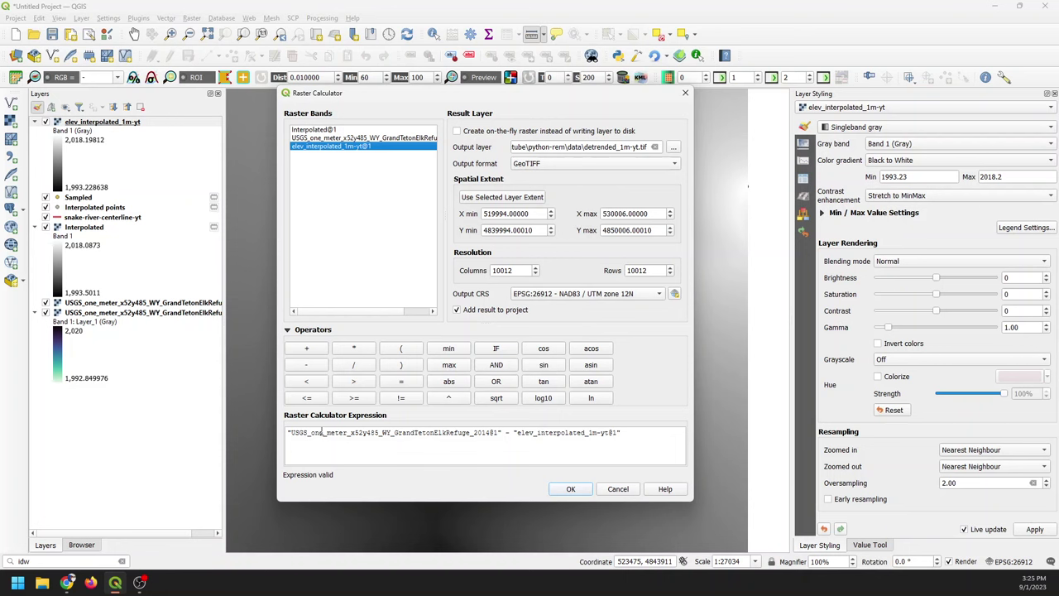
{"action": "left_click", "coordinate": [570, 489]}
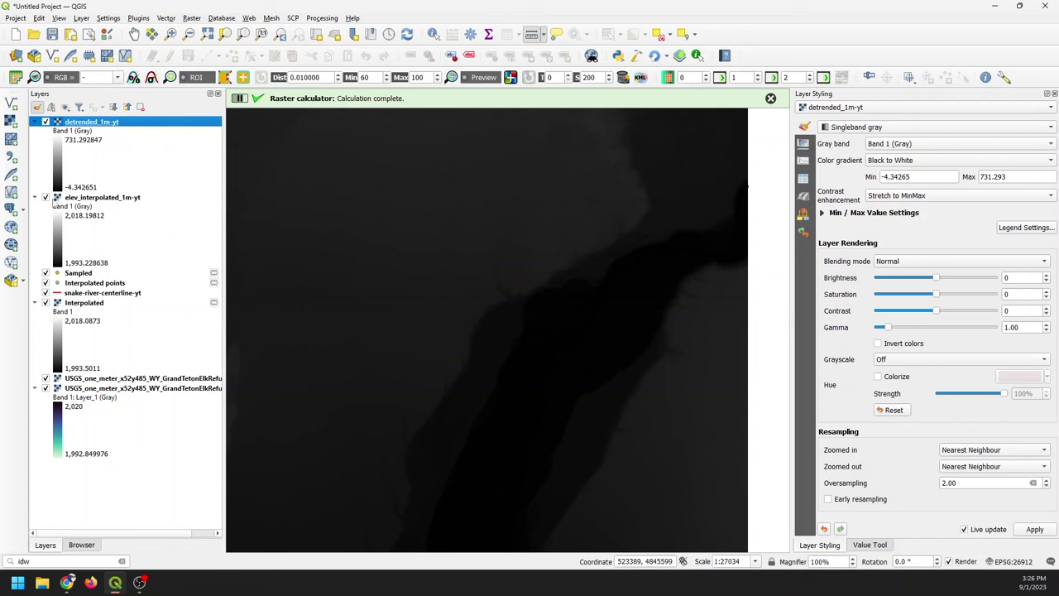
- Hide the elev_interpolated_1m-yt, Sampled, Interpolated points, snake-river-centerline-yt and Interpolated layers
{"action": "left_click", "coordinate": [46, 198]}
{"action": "left_click", "coordinate": [46, 273]}
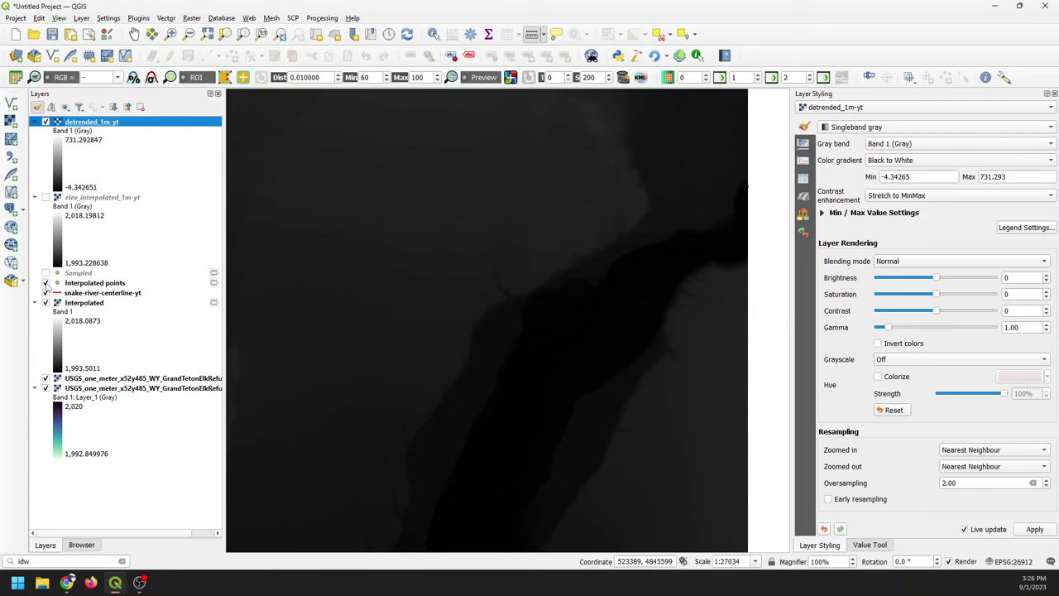
{"action": "left_click", "coordinate": [45, 283]}
{"action": "left_click", "coordinate": [45, 293]}
{"action": "left_click", "coordinate": [45, 303]}
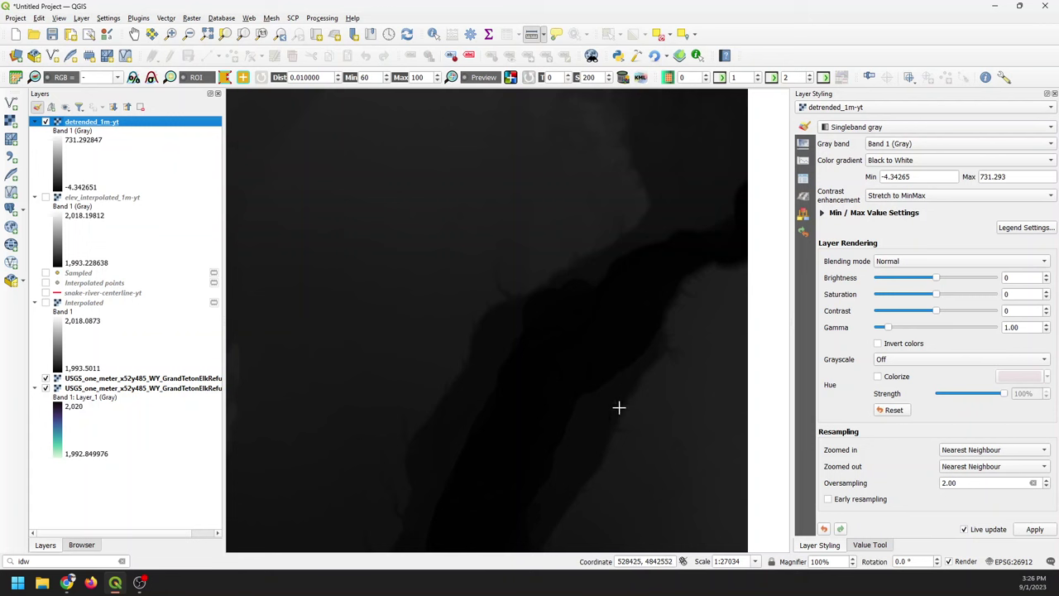
- Render the detrended_1m-yt layer as singleband pseudocolor with the Blues color ramp
{"action": "scroll", "coordinate": [577, 365], "scroll_direction": "down", "scroll_amount": 1}
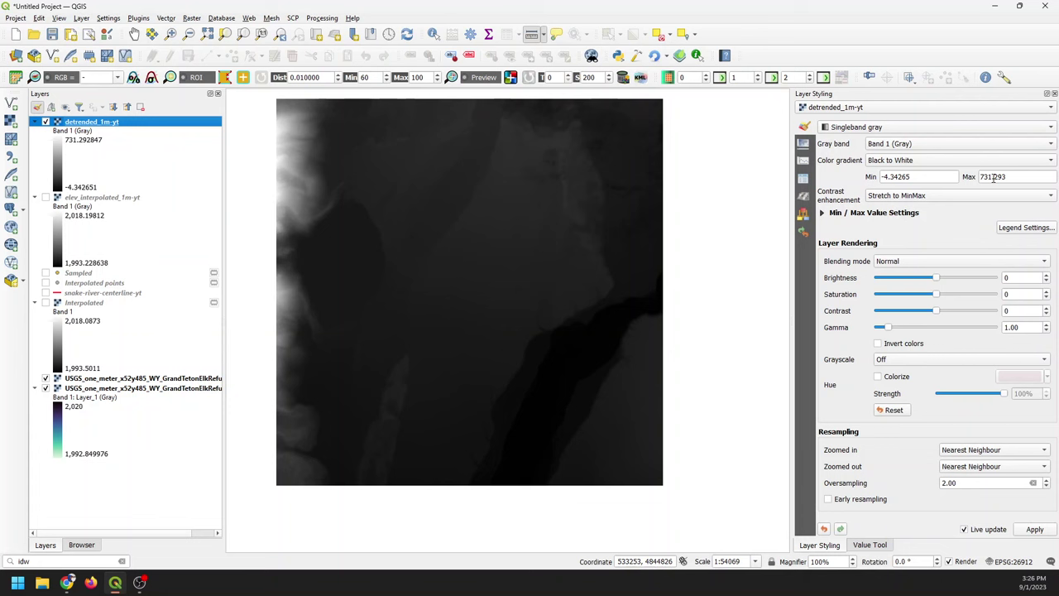
{"action": "left_click", "coordinate": [887, 128]}
{"action": "left_click", "coordinate": [890, 142]}
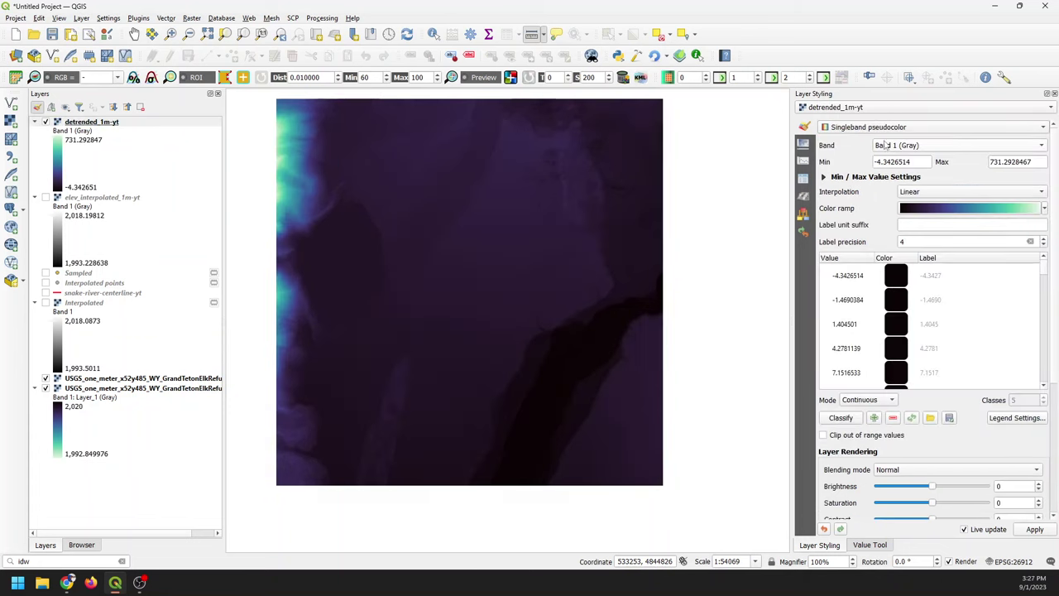
{"action": "left_click", "coordinate": [1045, 210]}
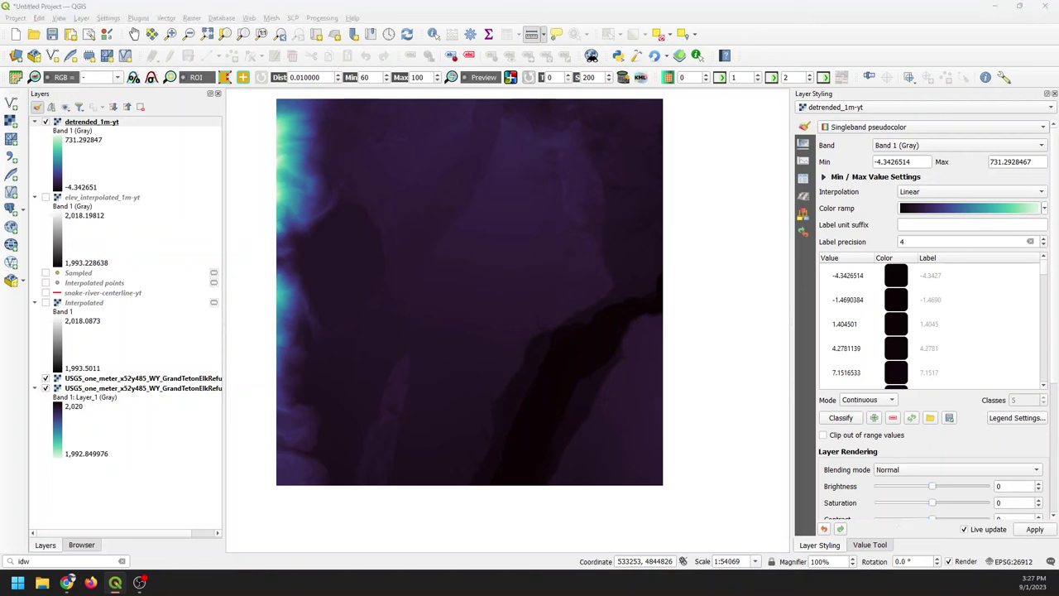
{"action": "left_click", "coordinate": [1046, 211]}
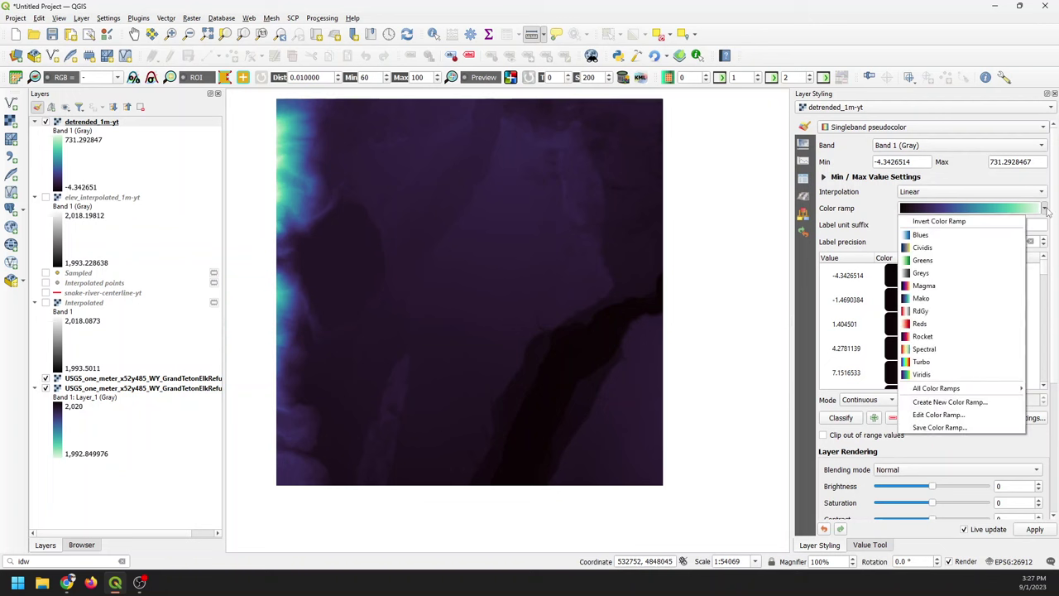
{"action": "left_click", "coordinate": [922, 236]}
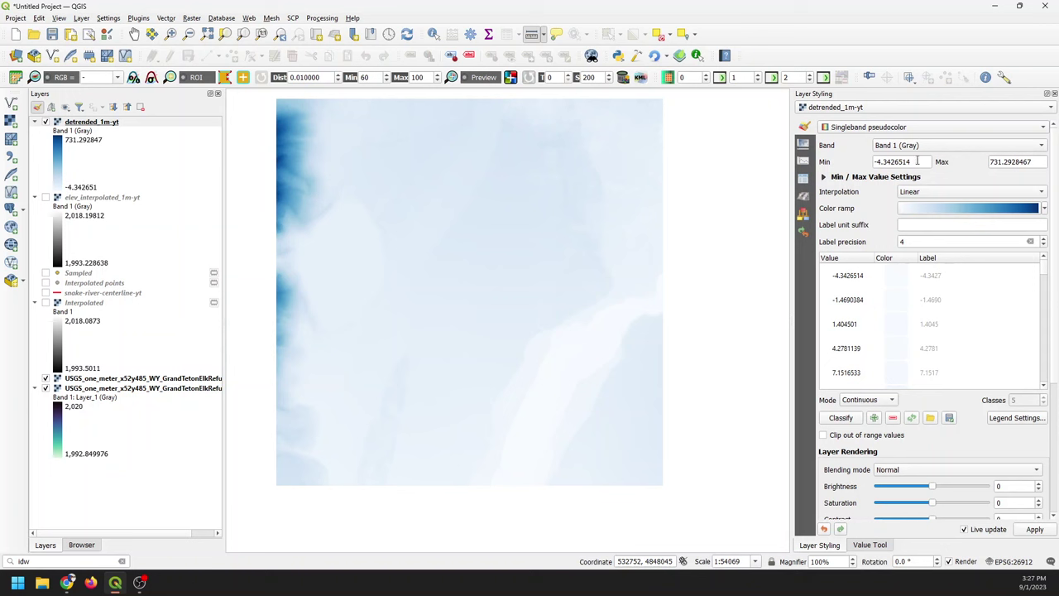
- Set the detrended raster's color range to a minimum of 0 and a maximum of 10
{"action": "left_click_drag", "start_coordinate": [915, 161], "coordinate": [870, 162]}
{"action": "type", "text": "0"}
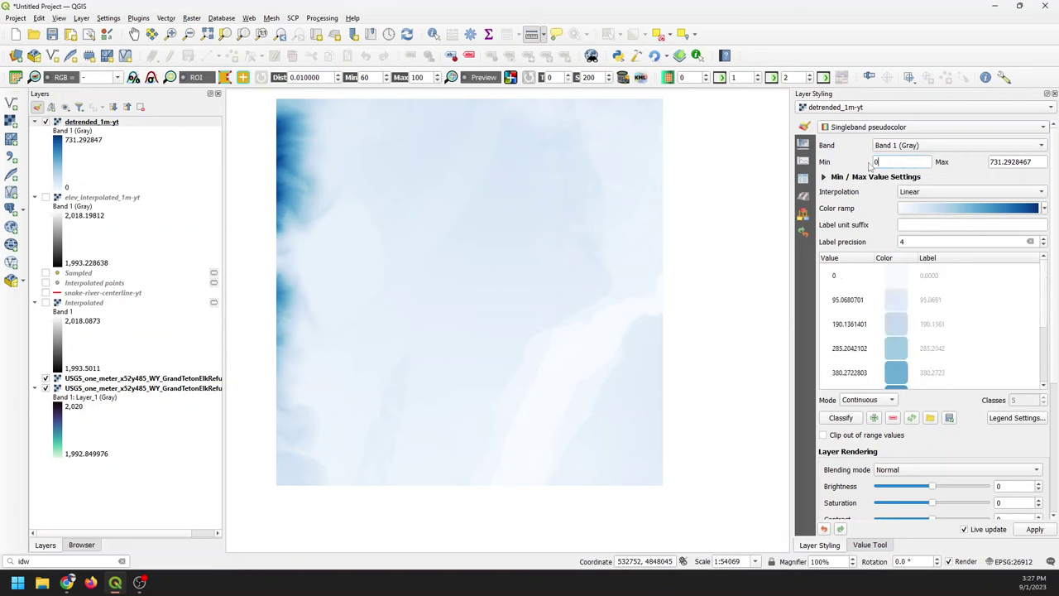
{"action": "left_click", "coordinate": [1034, 162]}
{"action": "left_click_drag", "start_coordinate": [1033, 161], "coordinate": [989, 163]}
{"action": "type", "text": "10"}
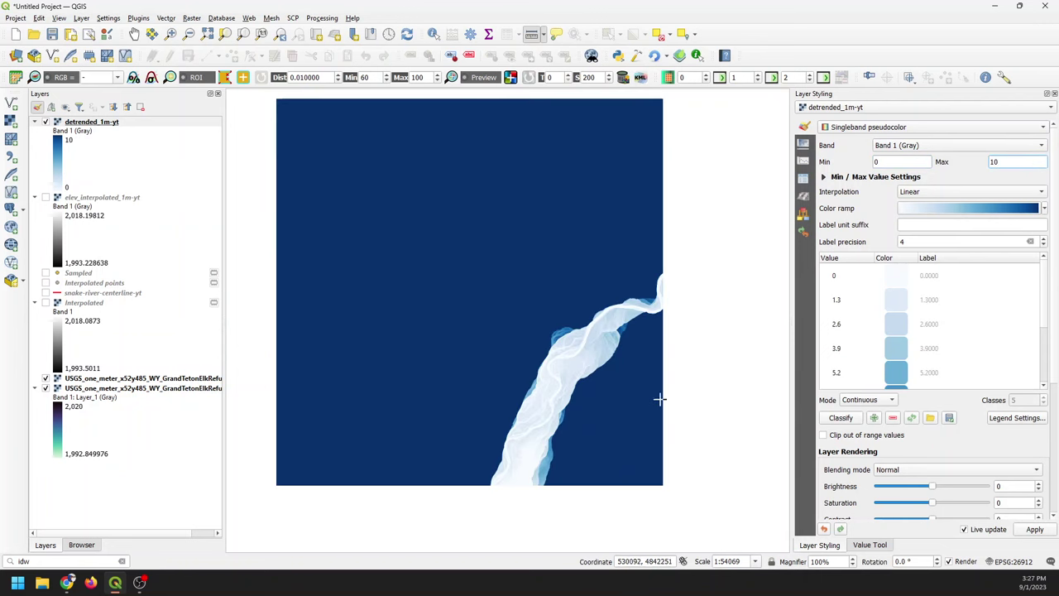
- Set the color range minimum to -0.5 and re-enter the maximum as 10 for the detrended raster
{"action": "scroll", "coordinate": [587, 408], "scroll_direction": "up", "scroll_amount": 1}
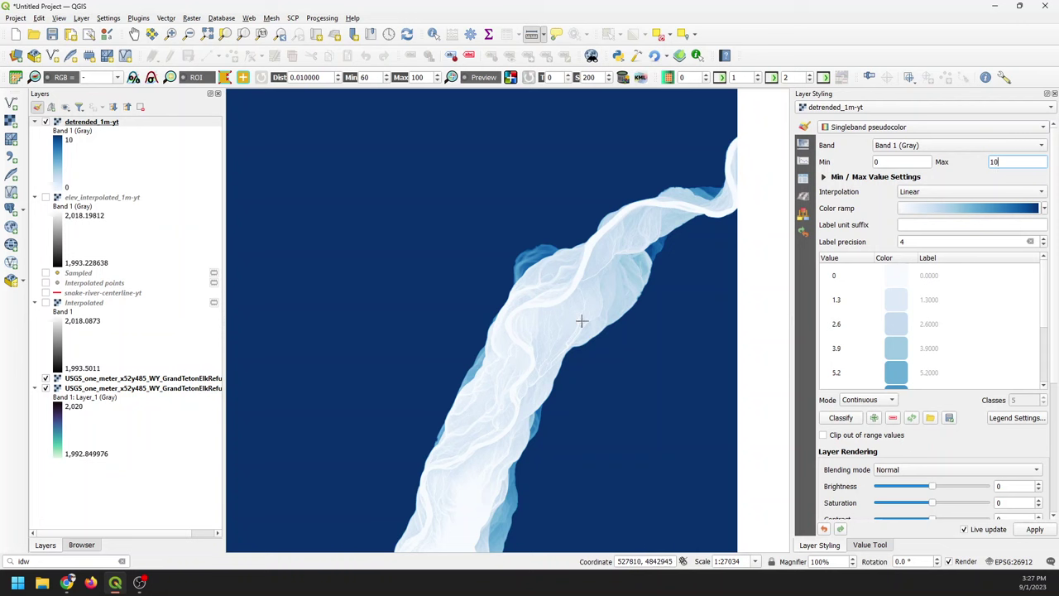
{"action": "left_click", "coordinate": [879, 163]}
{"action": "double_click", "coordinate": [881, 161]}
{"action": "type", "text": "-0.5"}
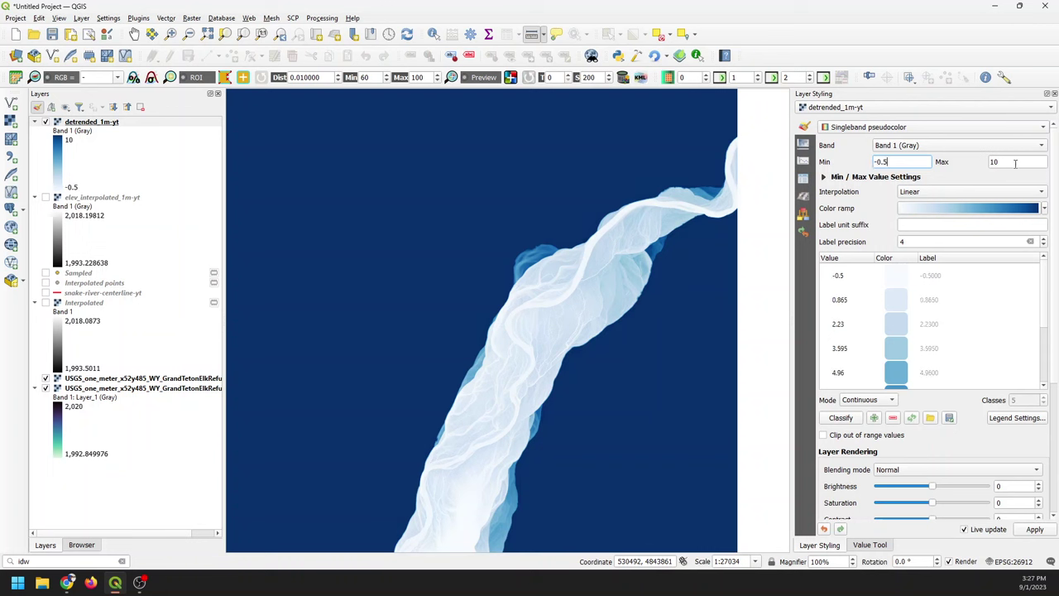
{"action": "left_click_drag", "start_coordinate": [1013, 162], "coordinate": [981, 162]}
{"action": "type", "text": "10"}
{"action": "scroll", "coordinate": [932, 355], "scroll_direction": "down", "scroll_amount": 1}
{"action": "scroll", "coordinate": [932, 356], "scroll_direction": "up", "scroll_amount": 1}
- Classify the detrended raster in Equal Interval mode with 6 classes
{"action": "left_click", "coordinate": [897, 401]}
{"action": "left_click", "coordinate": [865, 413]}
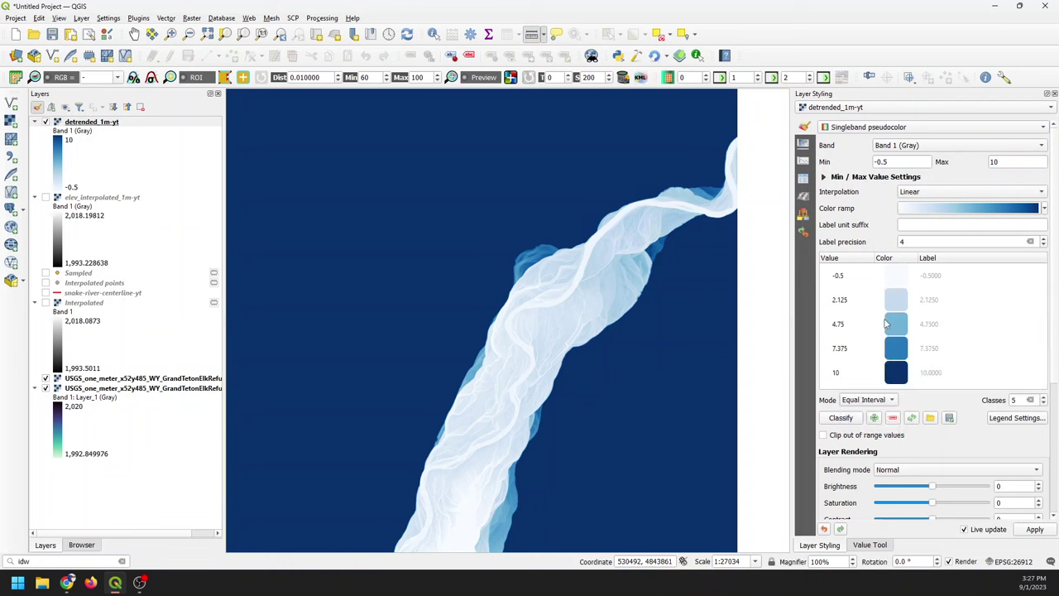
{"action": "left_click", "coordinate": [1044, 397]}
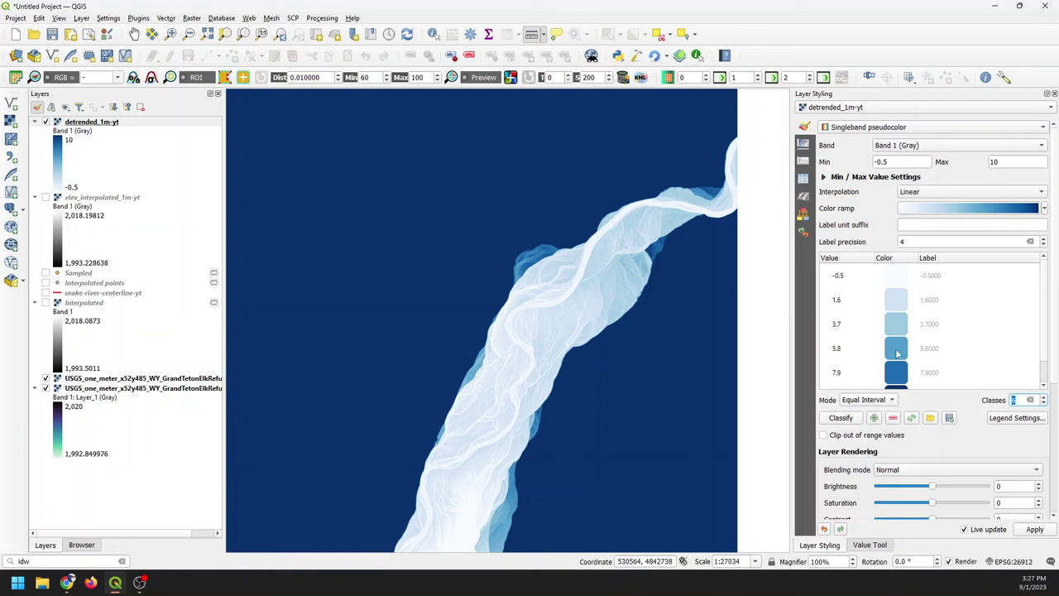
- Set the second, third and fourth class values of the detrended raster to 1, 2.5 and 4
{"action": "left_click", "coordinate": [838, 303]}
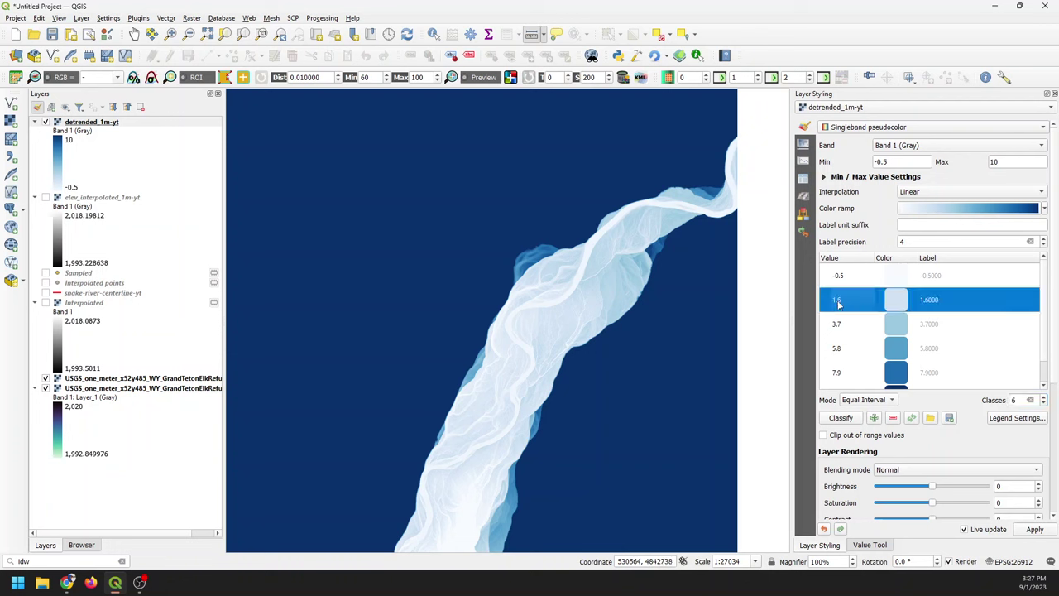
{"action": "key", "text": "End"}
{"action": "scroll", "coordinate": [838, 305], "scroll_direction": "up", "scroll_amount": 1}
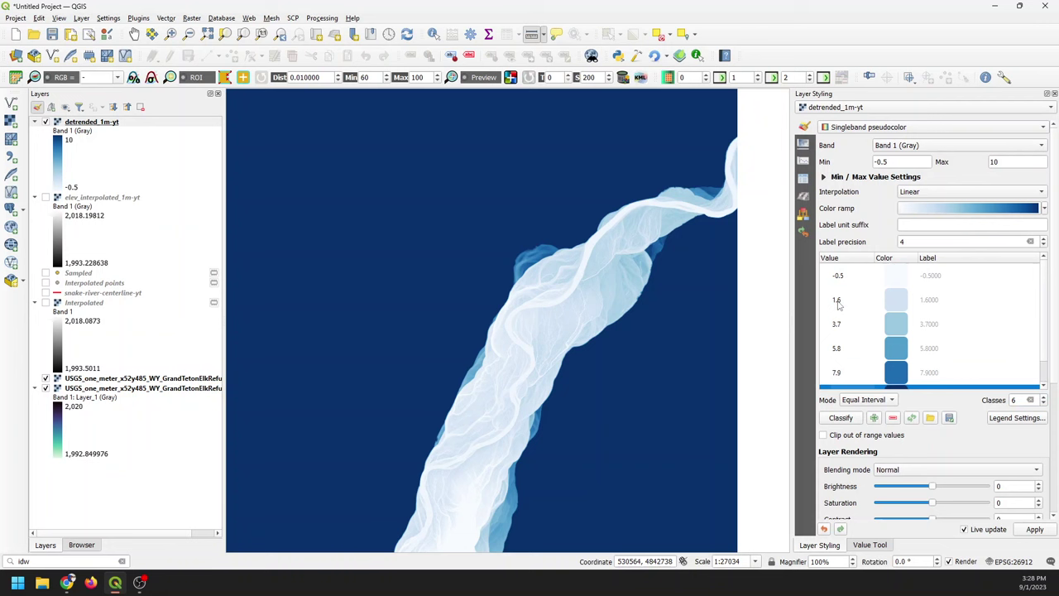
{"action": "double_click", "coordinate": [839, 304]}
{"action": "type", "text": "1"}
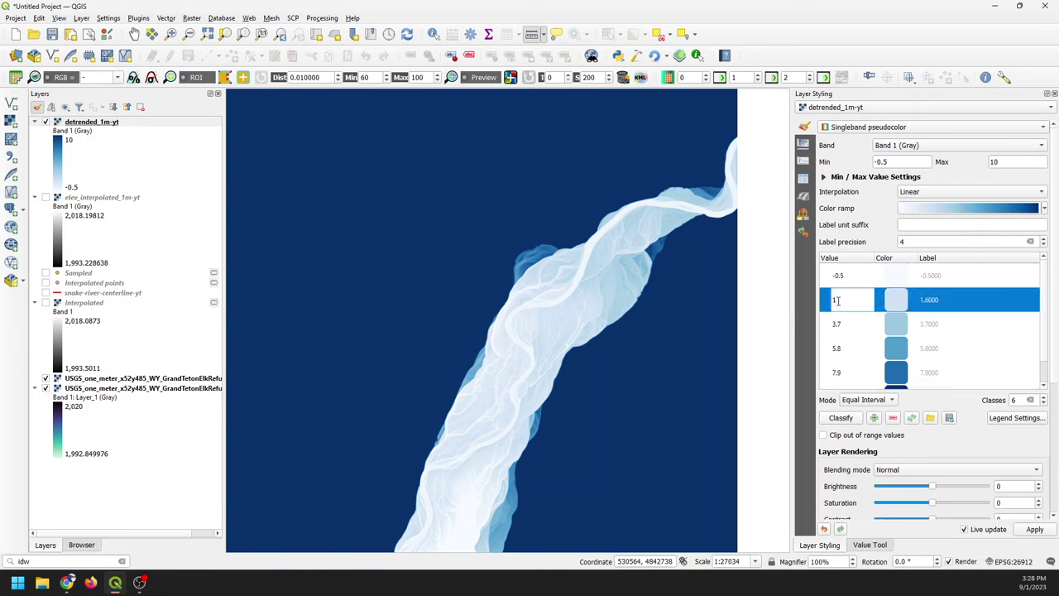
{"action": "double_click", "coordinate": [838, 324]}
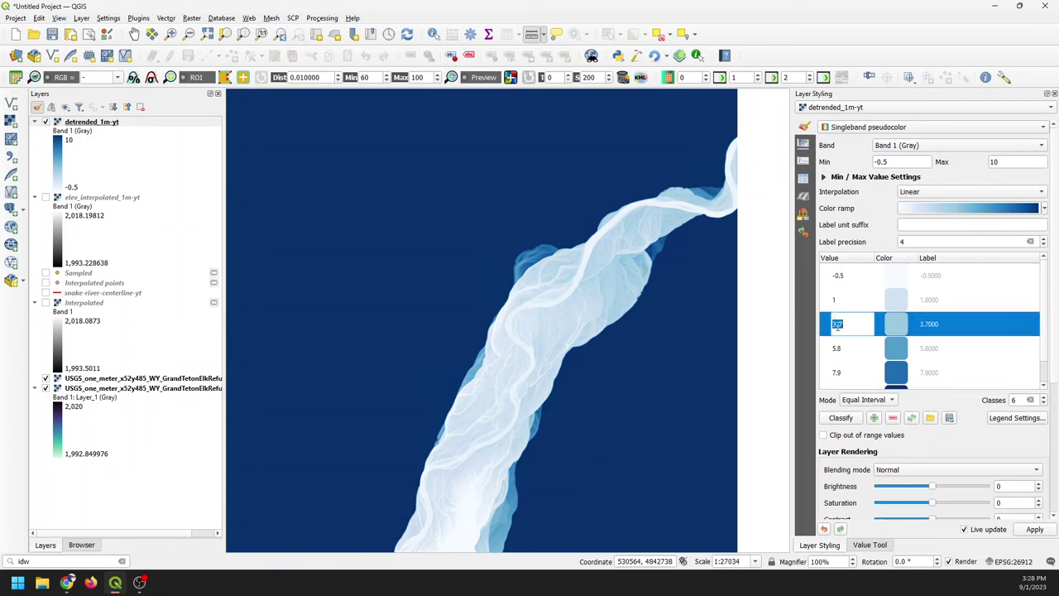
{"action": "type", "text": "2.5"}
{"action": "double_click", "coordinate": [843, 349]}
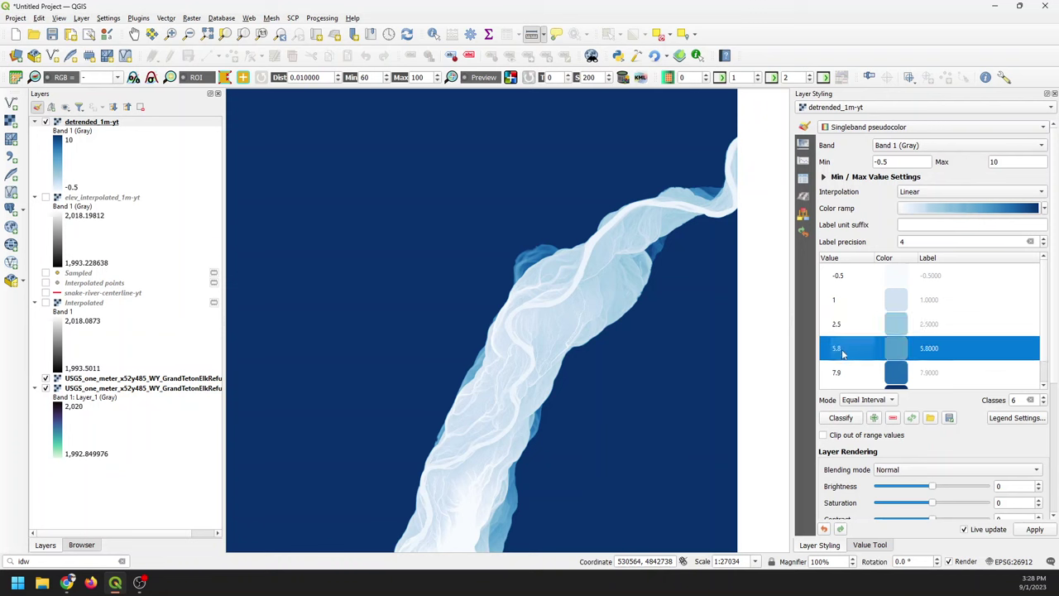
{"action": "type", "text": "4"}
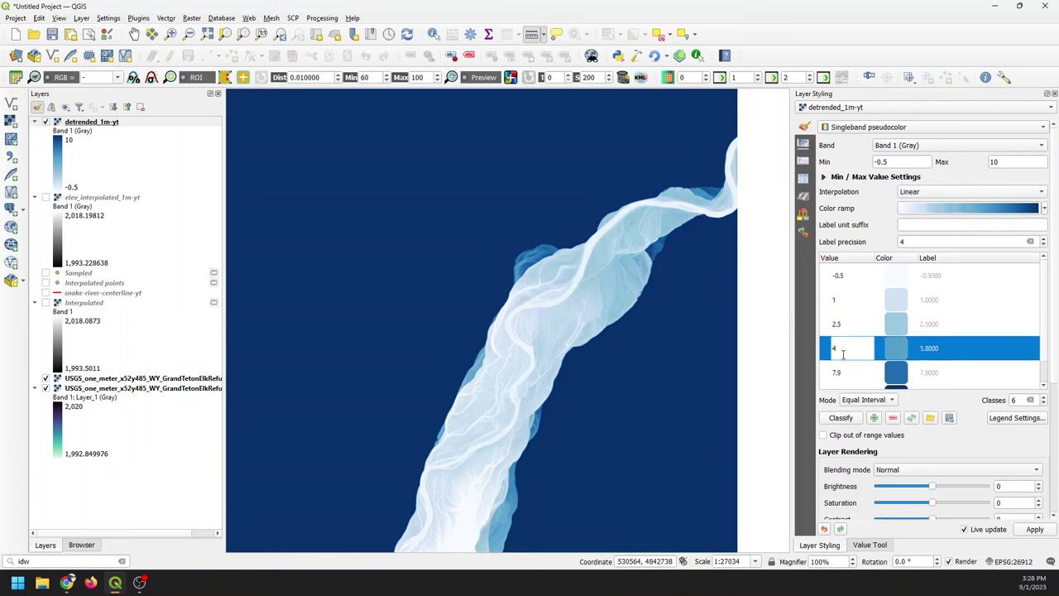
- Set the fifth class value, just below the class at 10, to 9
{"action": "left_click", "coordinate": [843, 372]}
{"action": "scroll", "coordinate": [845, 376], "scroll_direction": "down", "scroll_amount": 2}
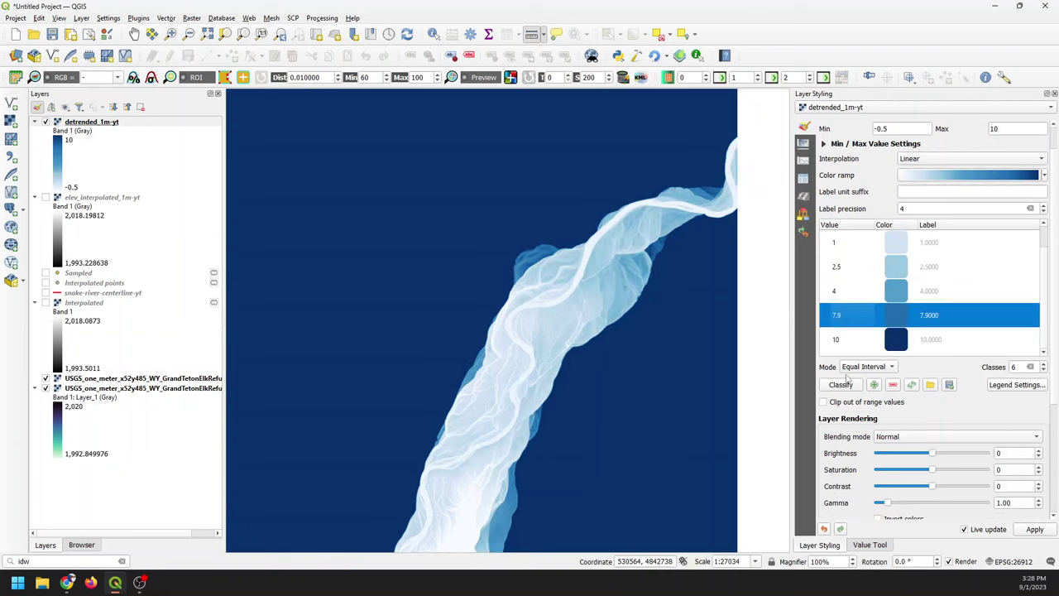
{"action": "double_click", "coordinate": [837, 317]}
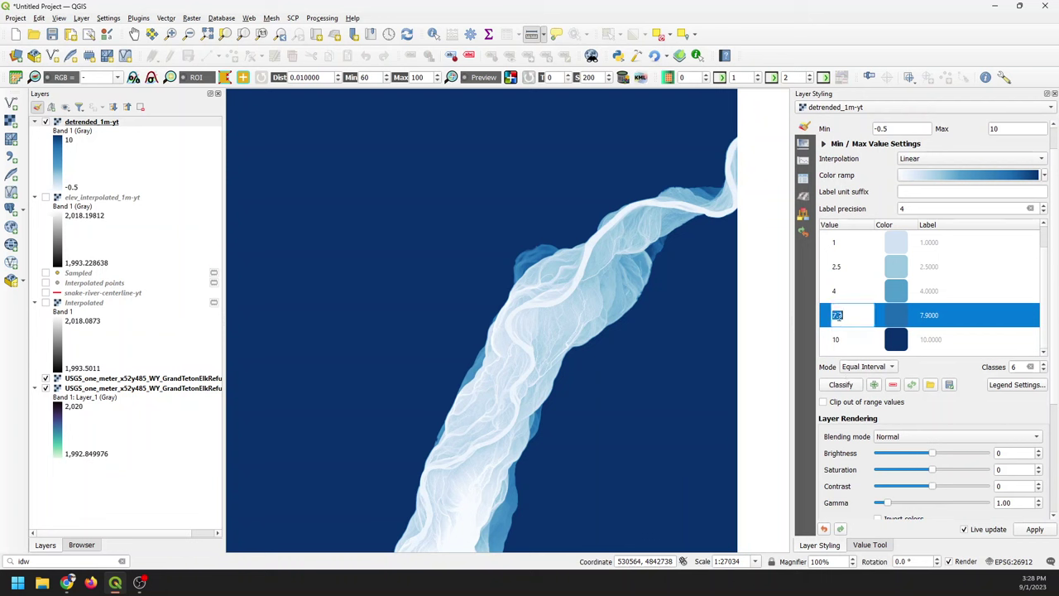
{"action": "type", "text": "9"}
{"action": "key", "text": "Return"}
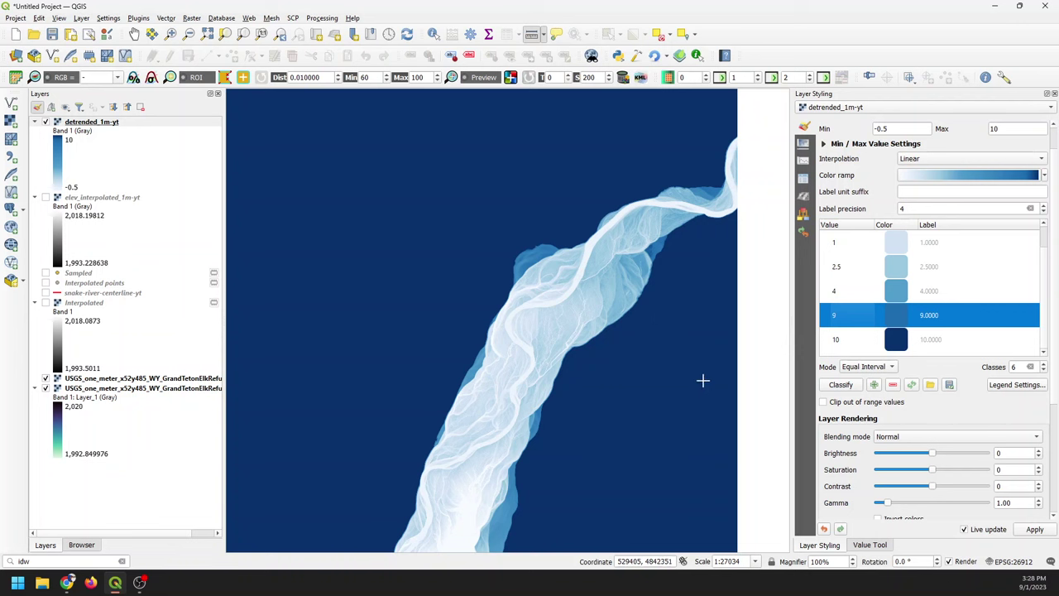
- Make the color of the detrended raster's class at 10 fully transparent by setting its opacity to 0%
{"action": "double_click", "coordinate": [897, 339]}
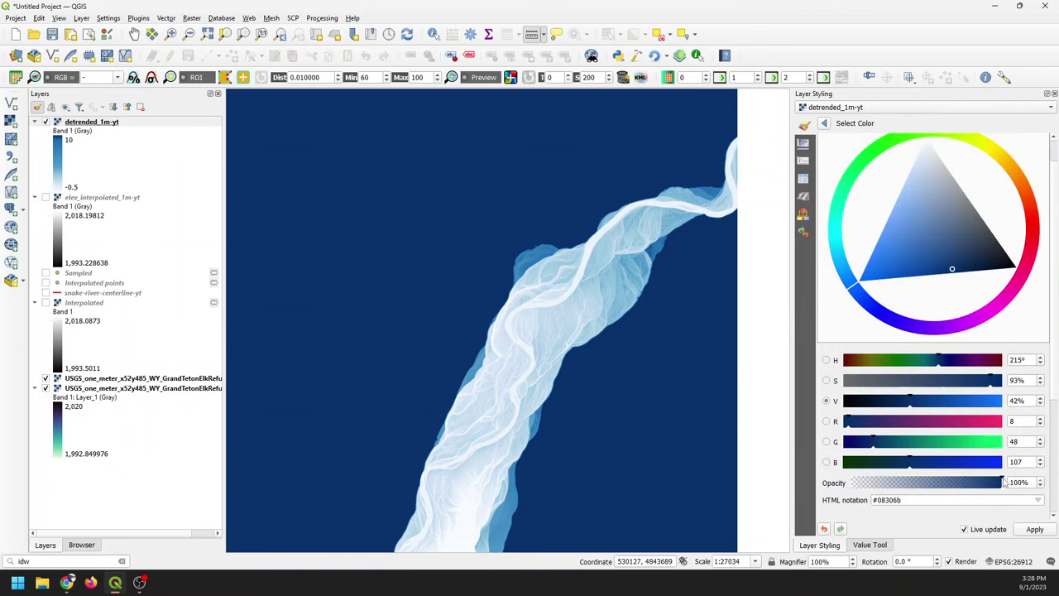
{"action": "left_click_drag", "start_coordinate": [1003, 482], "coordinate": [851, 484]}
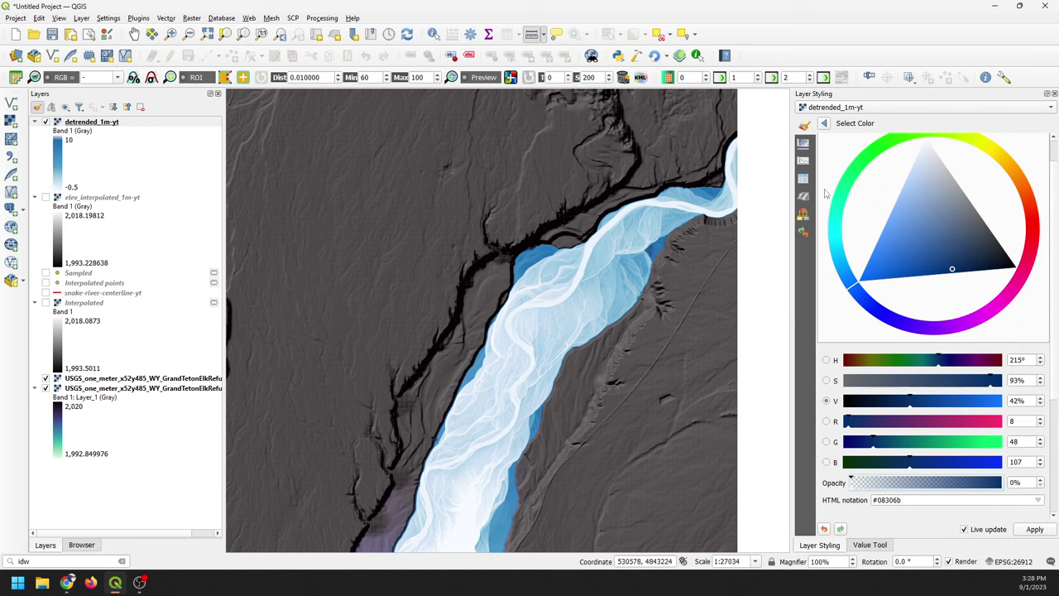
{"action": "left_click", "coordinate": [824, 124]}
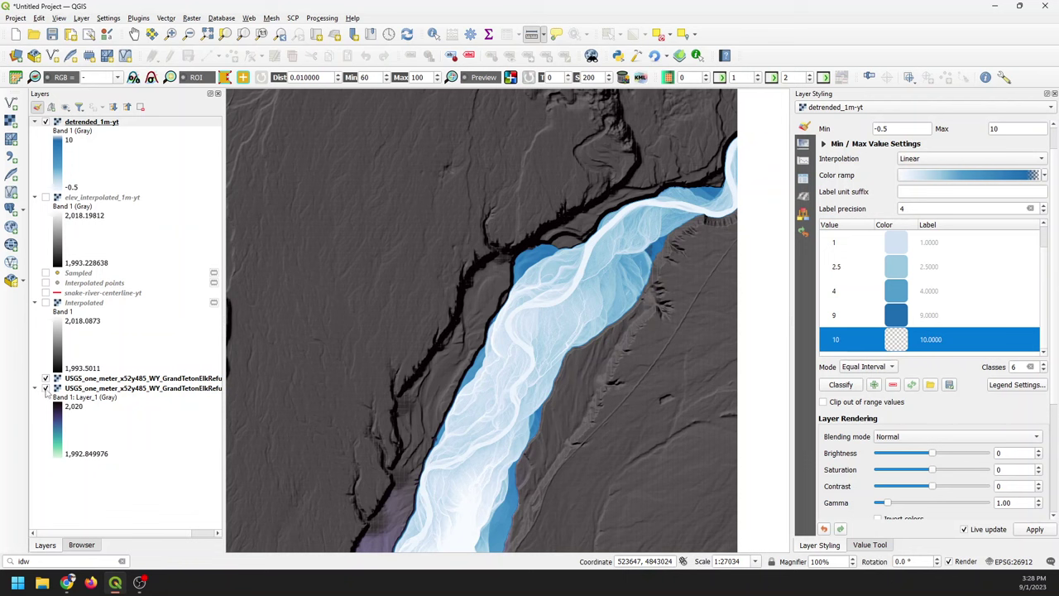
- Hide the color-ramped USGS DEM layer and move the USGS hillshade layer above the detrended raster in the layer order
{"action": "left_click", "coordinate": [47, 389]}
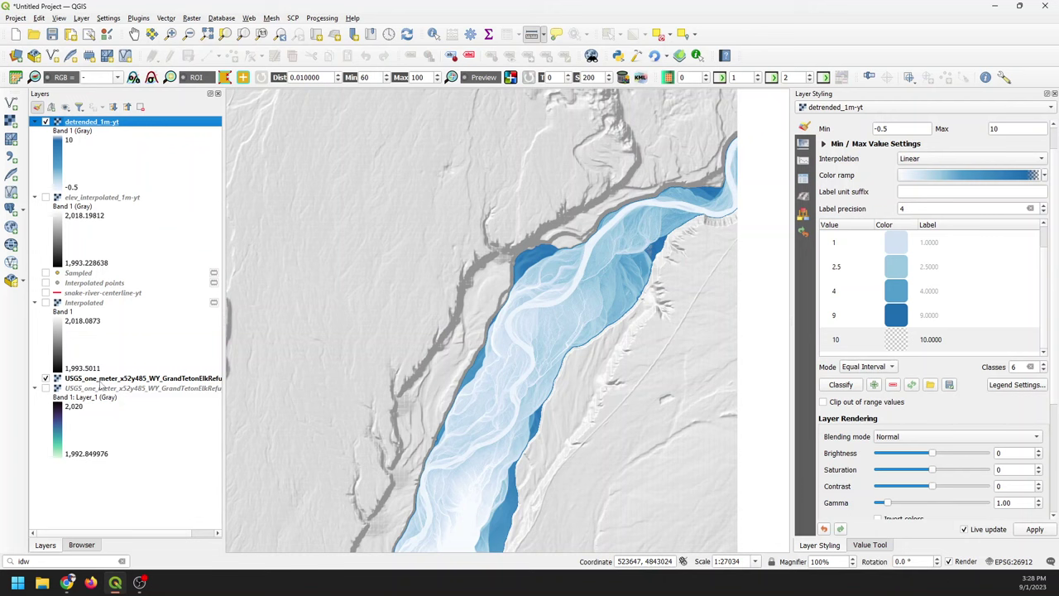
{"action": "left_click_drag", "start_coordinate": [101, 382], "coordinate": [120, 123]}
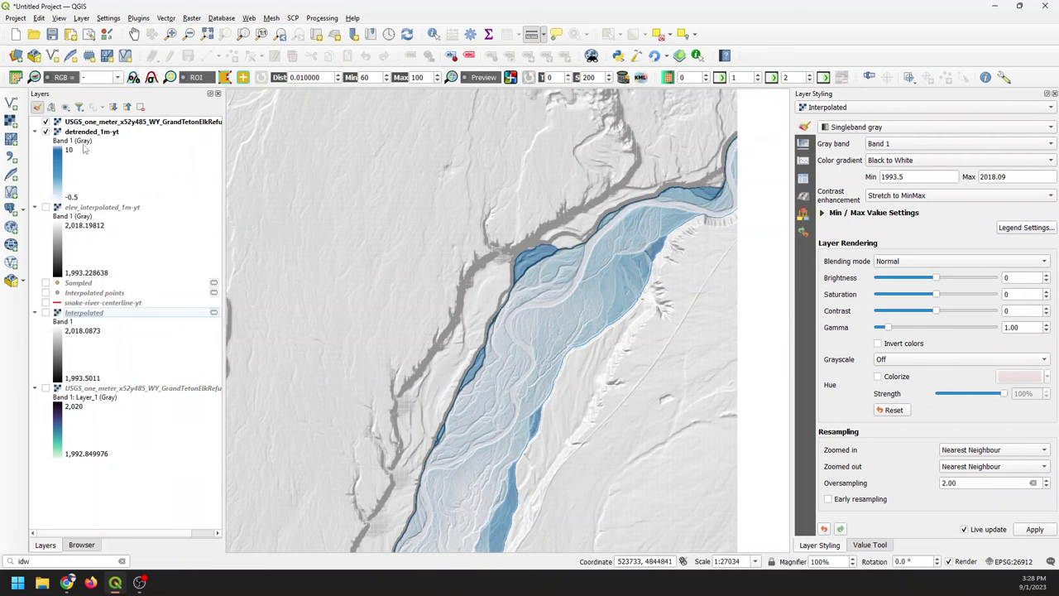
- Set the global opacity of the USGS hillshade layer to 31.8%
{"action": "left_click", "coordinate": [96, 123]}
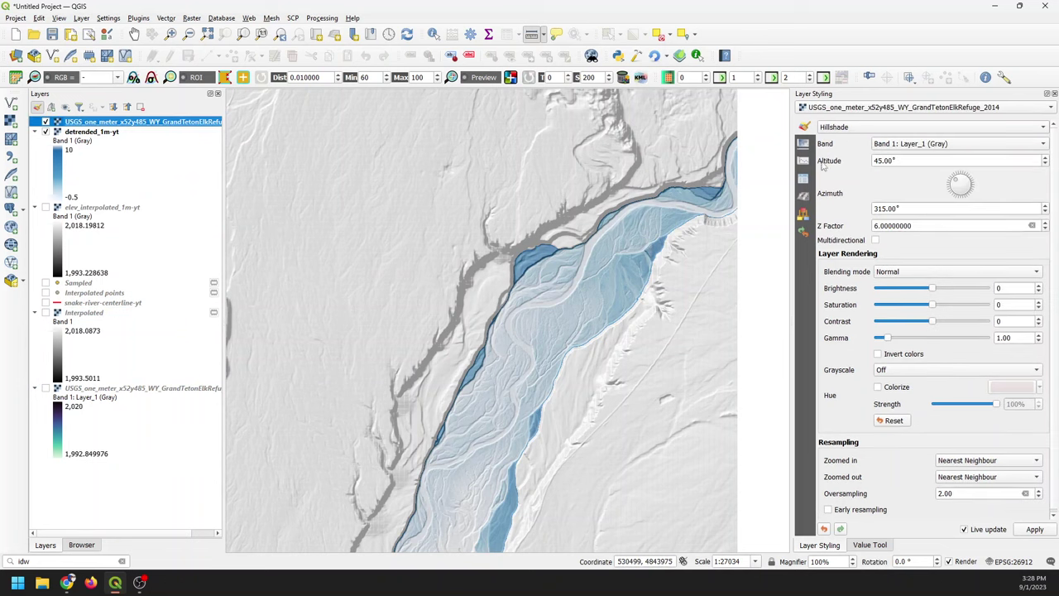
{"action": "left_click", "coordinate": [805, 147]}
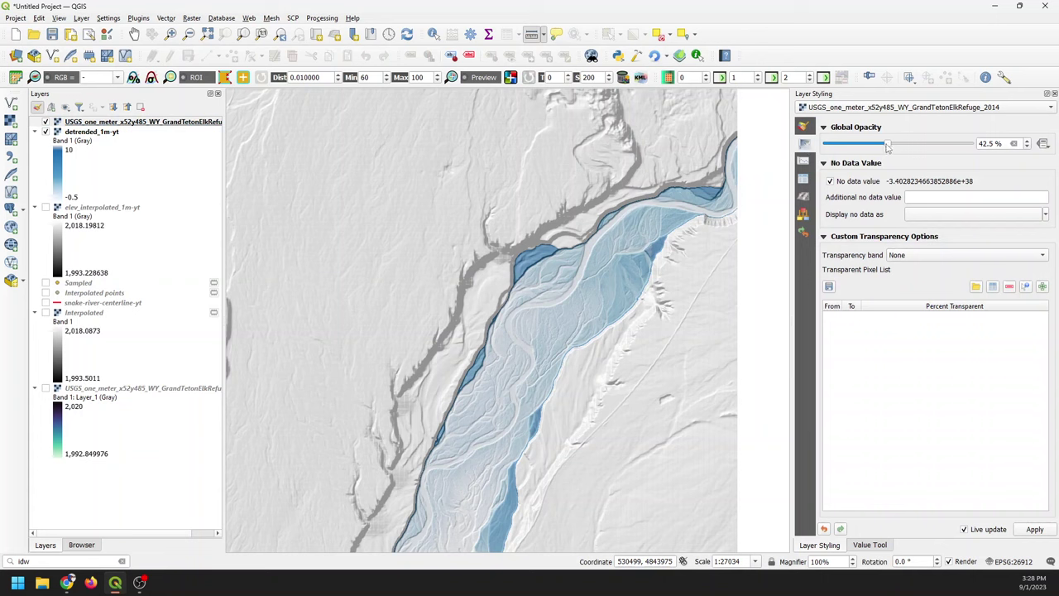
{"action": "left_click_drag", "start_coordinate": [887, 147], "coordinate": [879, 146]}
{"action": "left_click_drag", "start_coordinate": [876, 145], "coordinate": [872, 146]}
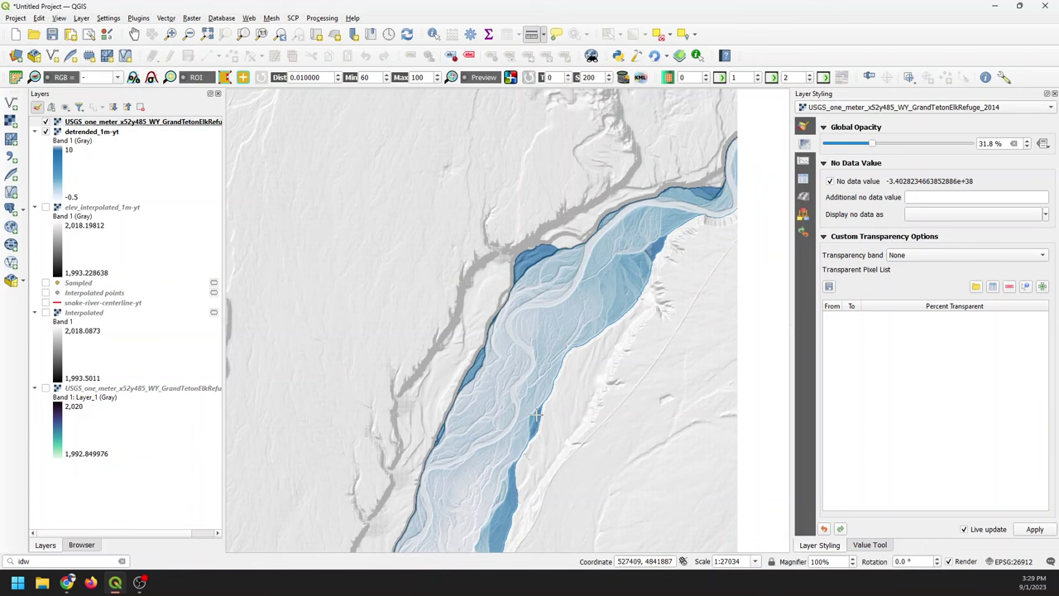
- Move the color-ramped USGS DEM layer directly beneath the detrended raster and make it visible
{"action": "scroll", "coordinate": [546, 364], "scroll_direction": "up", "scroll_amount": 2}
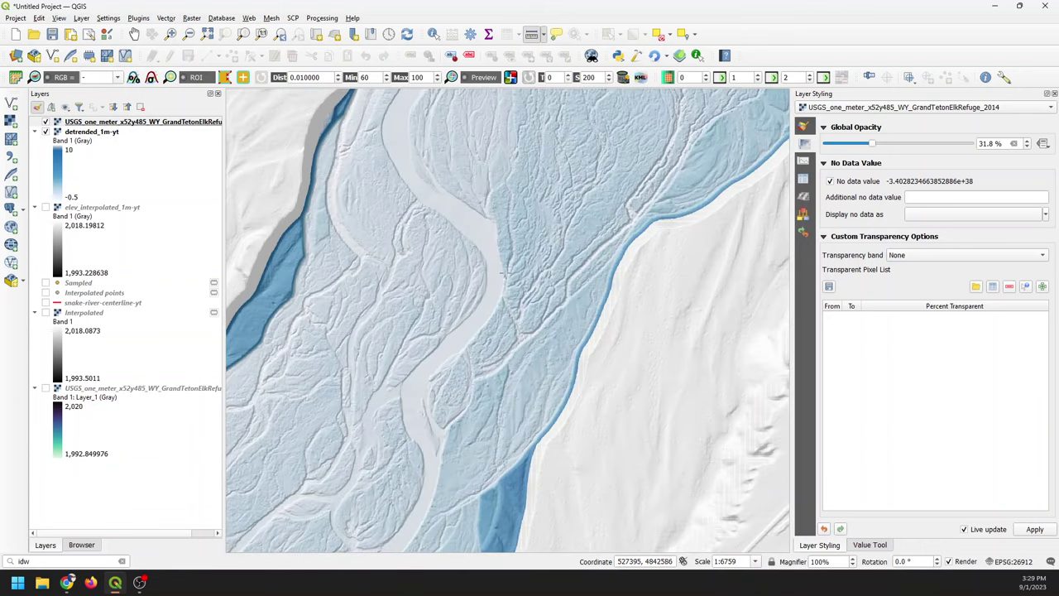
{"action": "left_click_drag", "start_coordinate": [505, 273], "coordinate": [487, 479]}
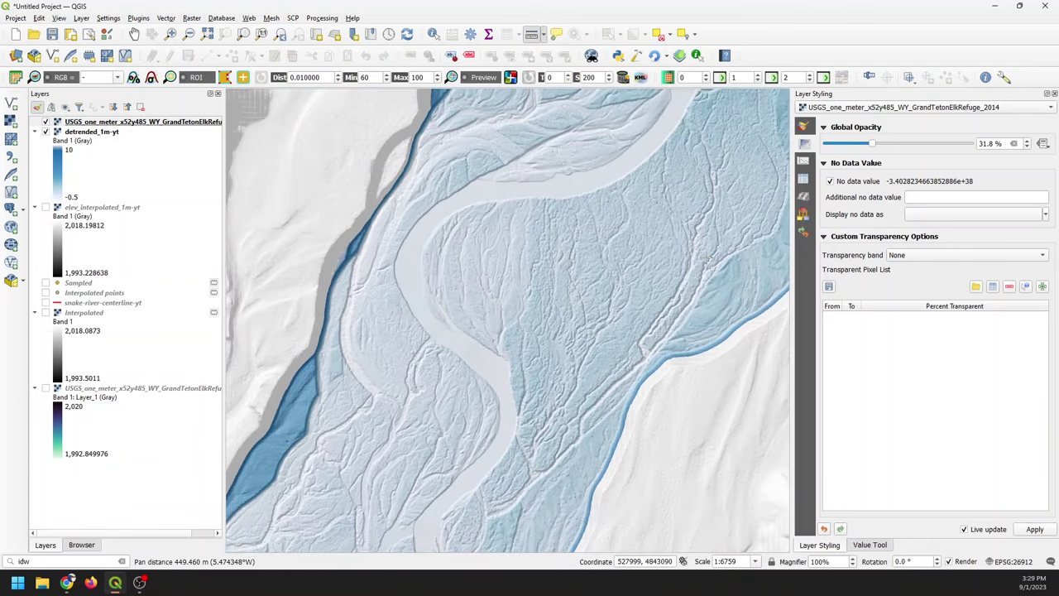
{"action": "left_click_drag", "start_coordinate": [706, 262], "coordinate": [590, 338]}
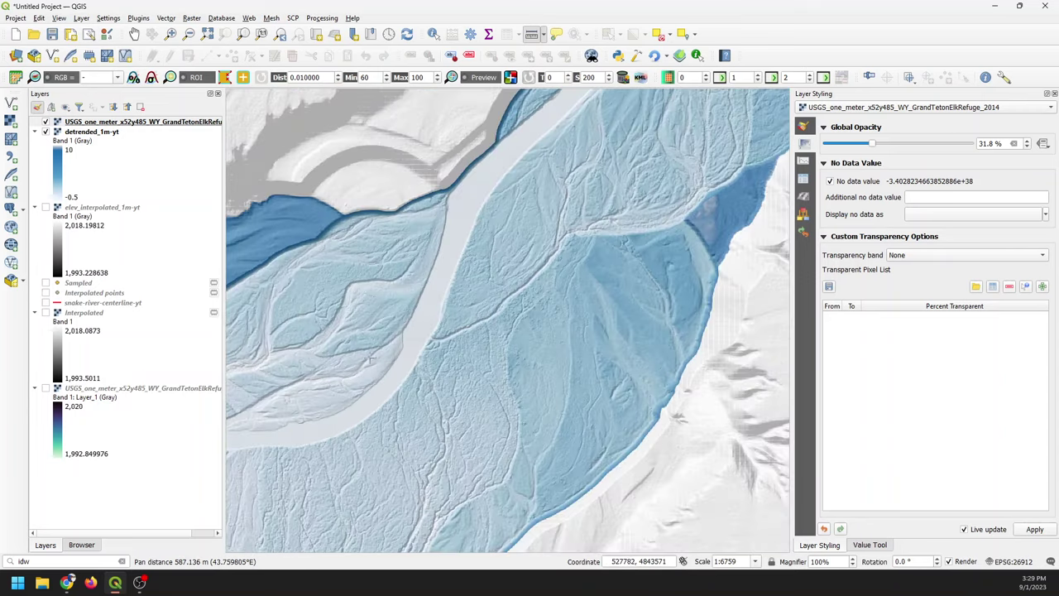
{"action": "left_click_drag", "start_coordinate": [368, 357], "coordinate": [556, 294]}
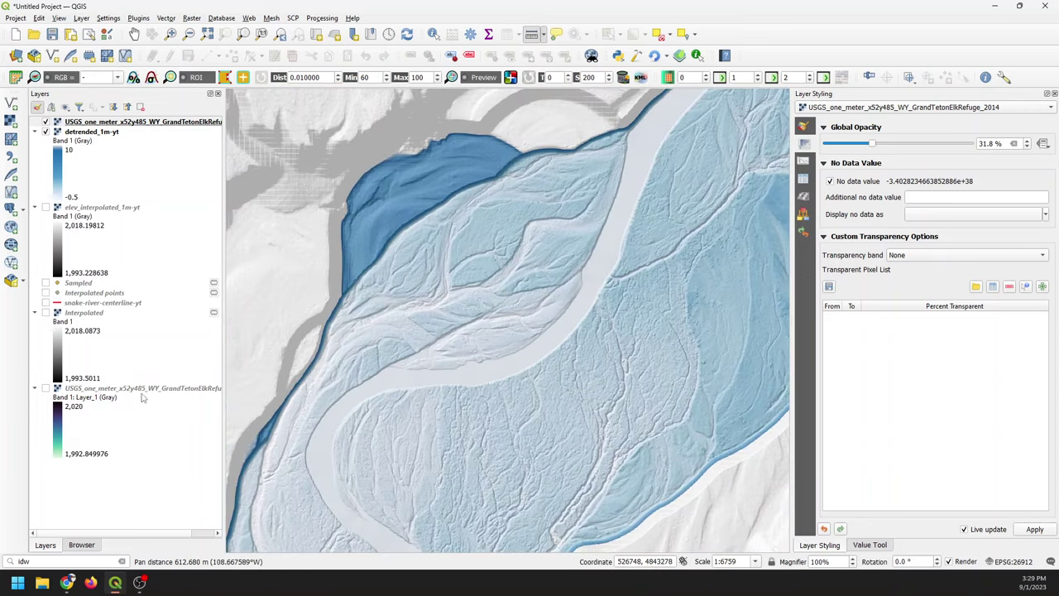
{"action": "left_click_drag", "start_coordinate": [141, 396], "coordinate": [147, 207]}
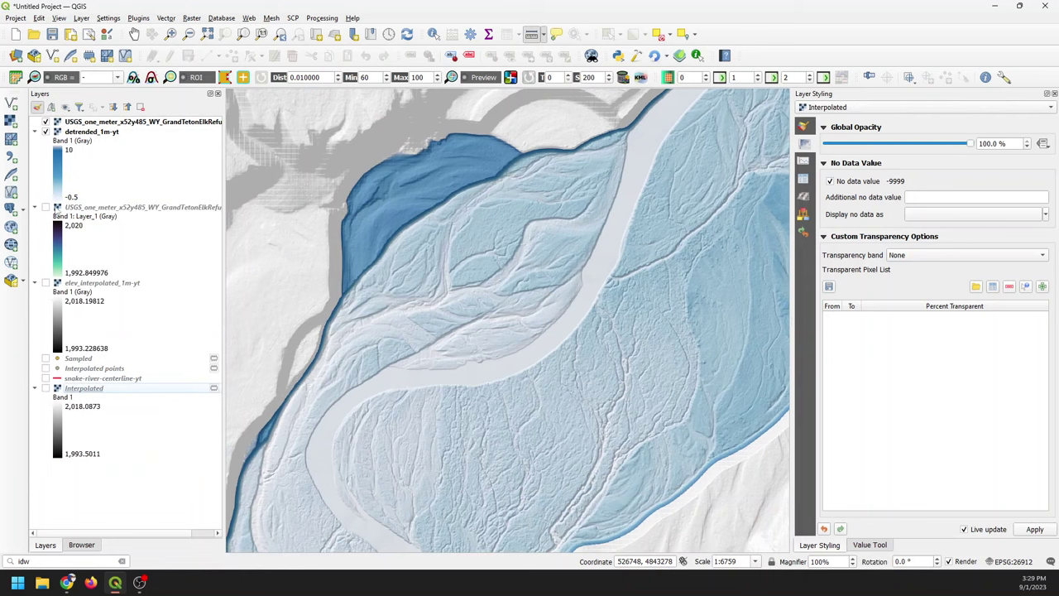
{"action": "left_click", "coordinate": [46, 208]}
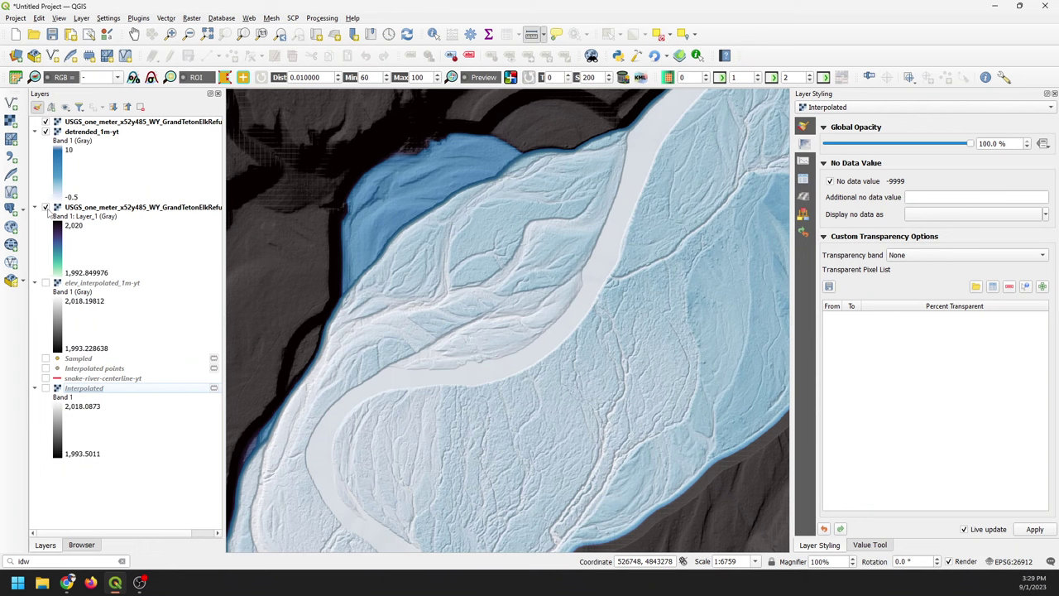
{"action": "left_click", "coordinate": [46, 208]}
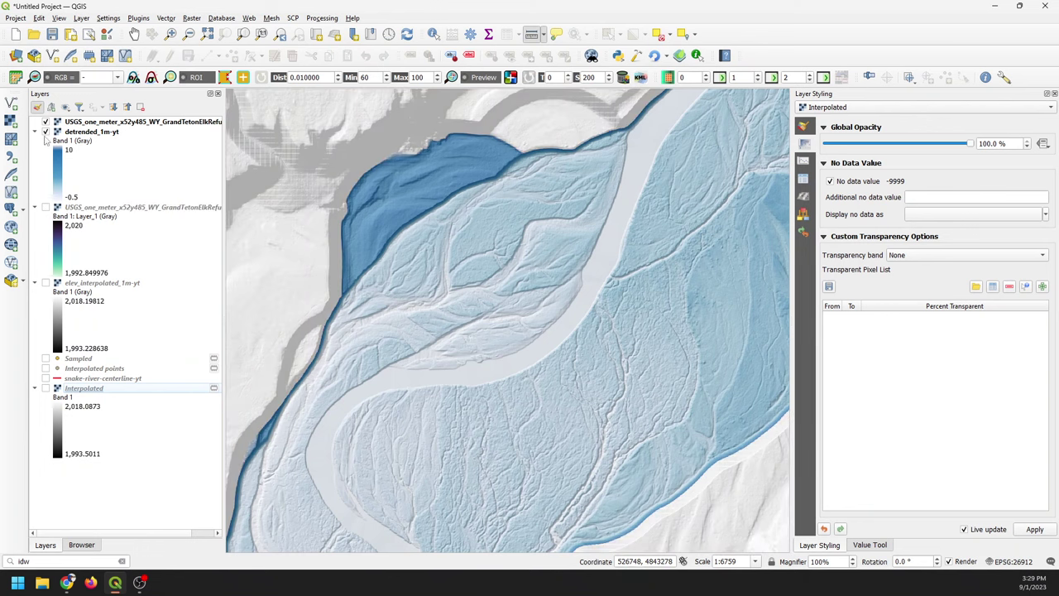
{"action": "left_click", "coordinate": [47, 208]}
- Compare the detrended raster with the color-ramped DEM by switching layer visibility, both close up and at 1:27034 scale
{"action": "left_click", "coordinate": [45, 132]}
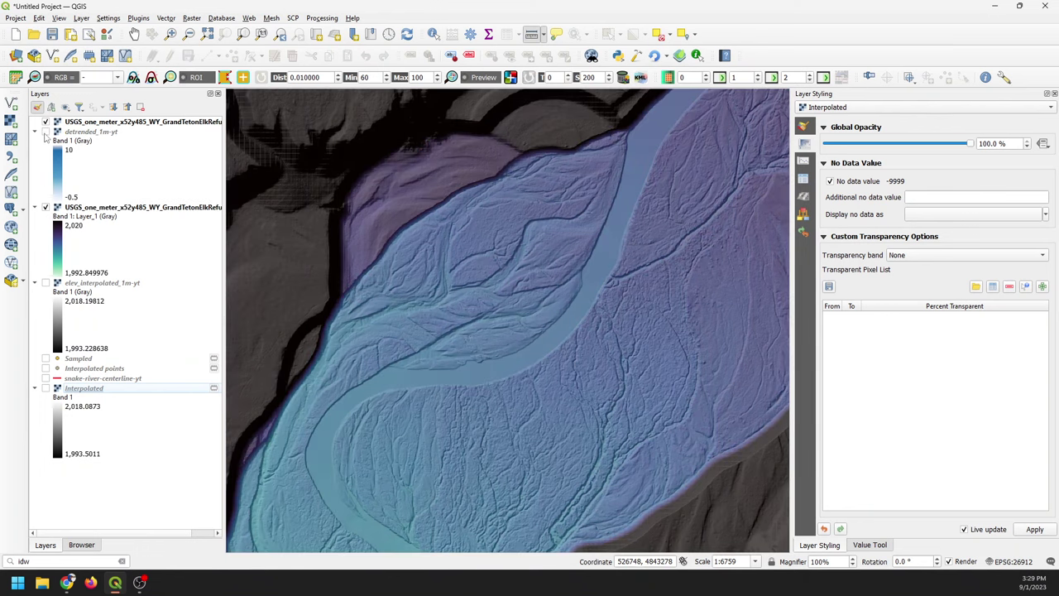
{"action": "left_click", "coordinate": [46, 132]}
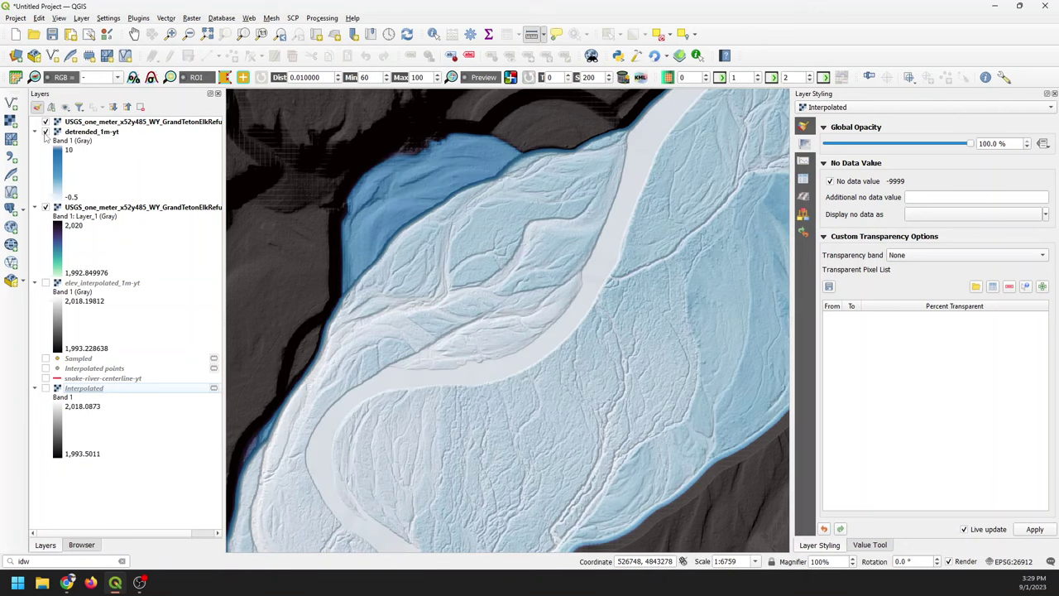
{"action": "left_click", "coordinate": [45, 132]}
{"action": "left_click", "coordinate": [46, 132]}
{"action": "scroll", "coordinate": [594, 377], "scroll_direction": "down", "scroll_amount": 1}
{"action": "scroll", "coordinate": [685, 289], "scroll_direction": "down", "scroll_amount": 1}
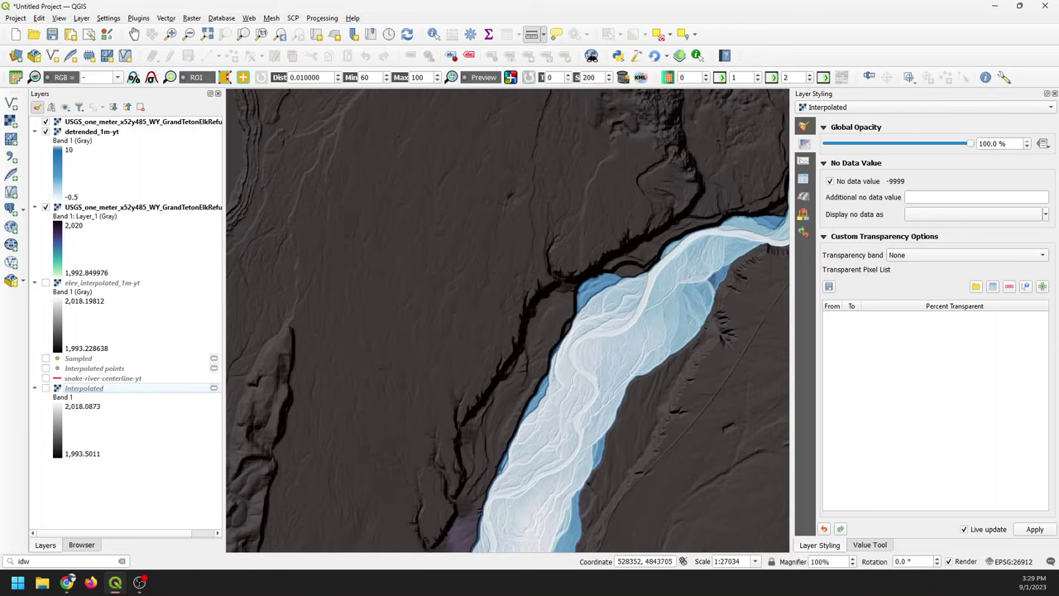
{"action": "left_click_drag", "start_coordinate": [642, 346], "coordinate": [592, 285]}
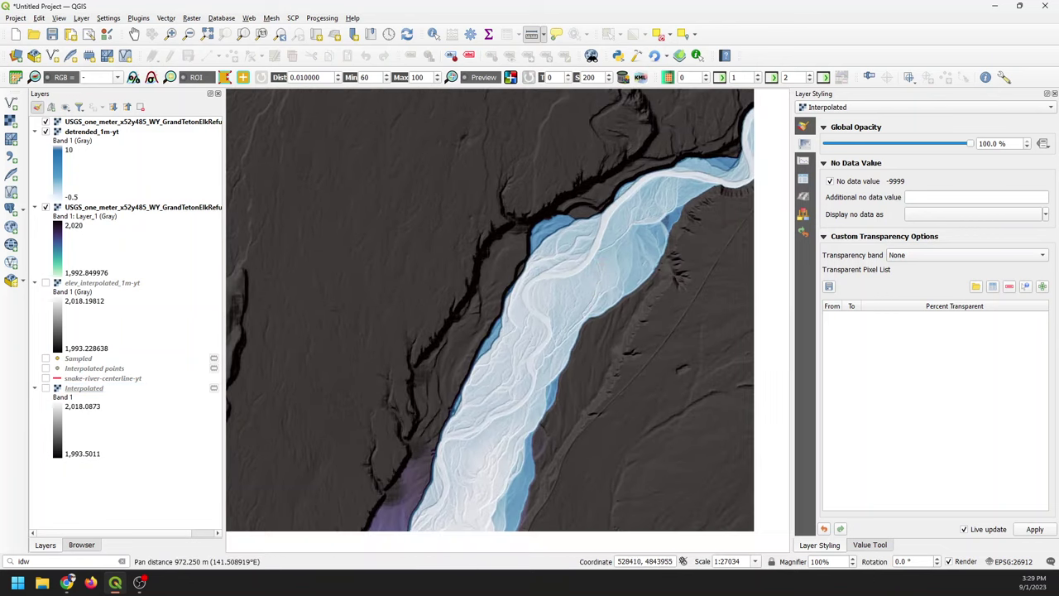
{"action": "left_click", "coordinate": [46, 131]}
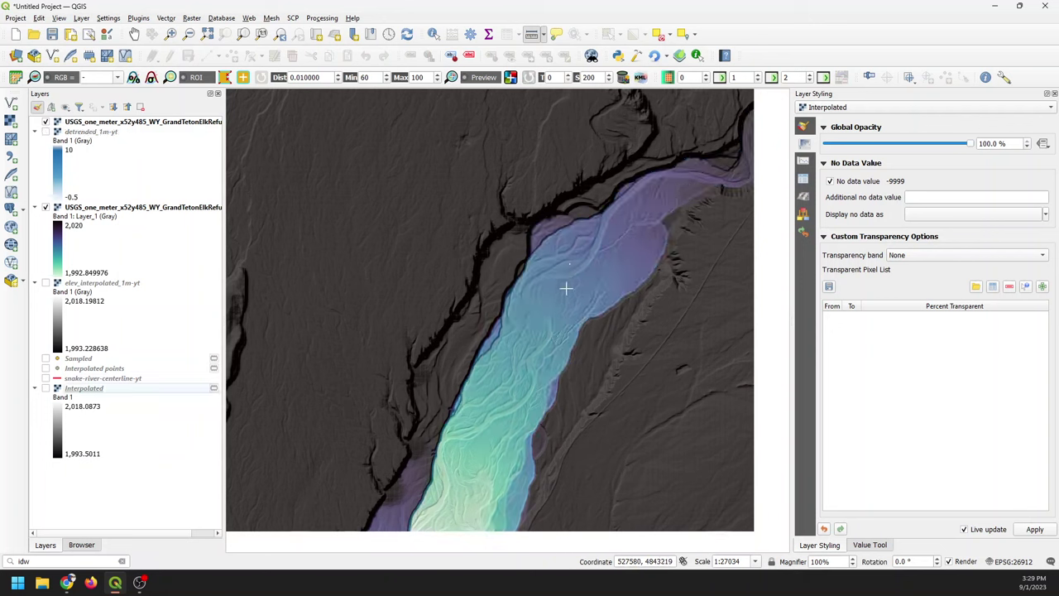
{"action": "left_click", "coordinate": [45, 131]}
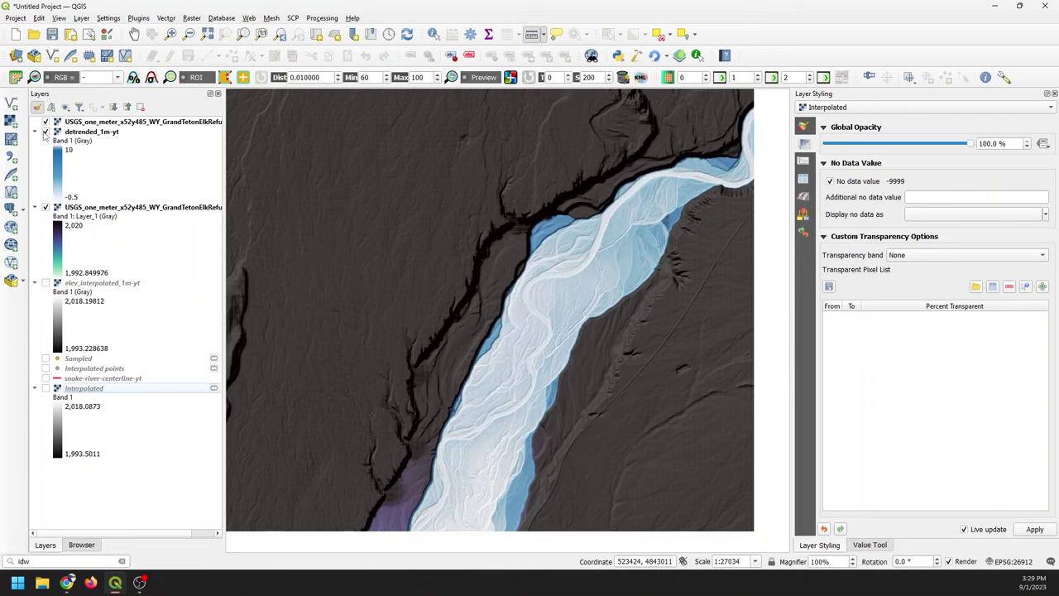
{"action": "left_click", "coordinate": [45, 206]}
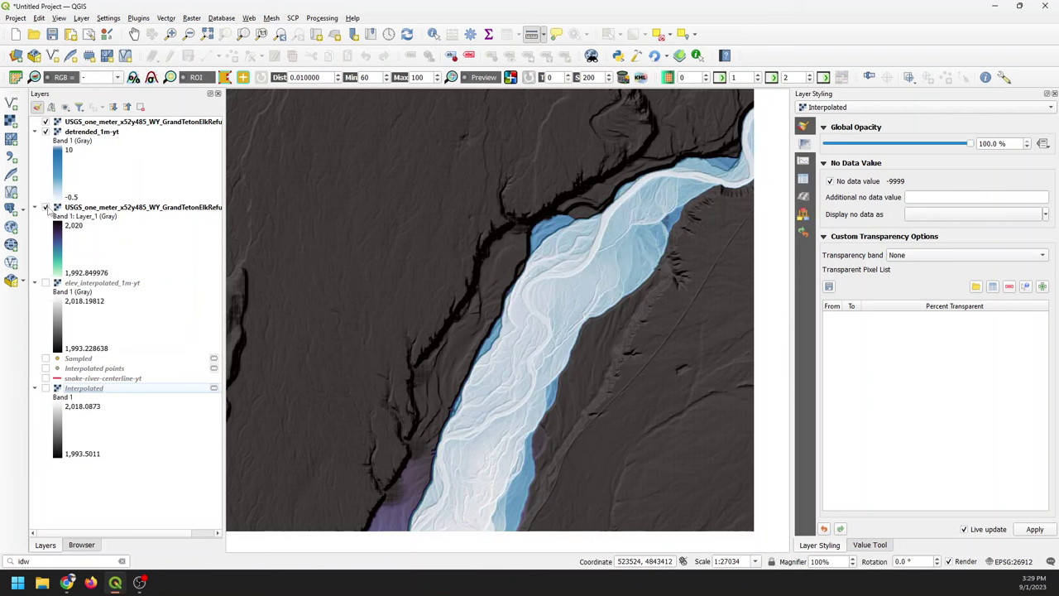